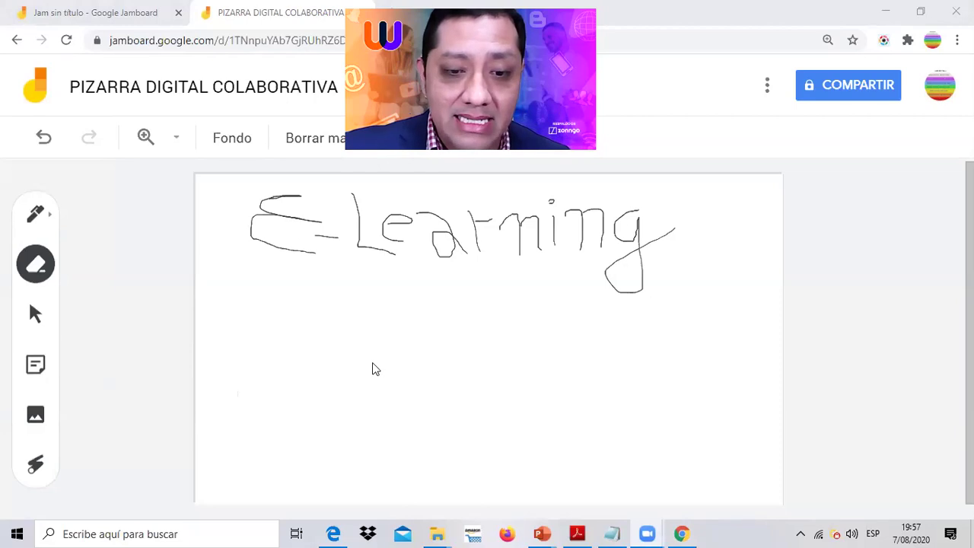
{"action": "left_click_drag", "start_coordinate": [239, 376], "coordinate": [53, 367]}
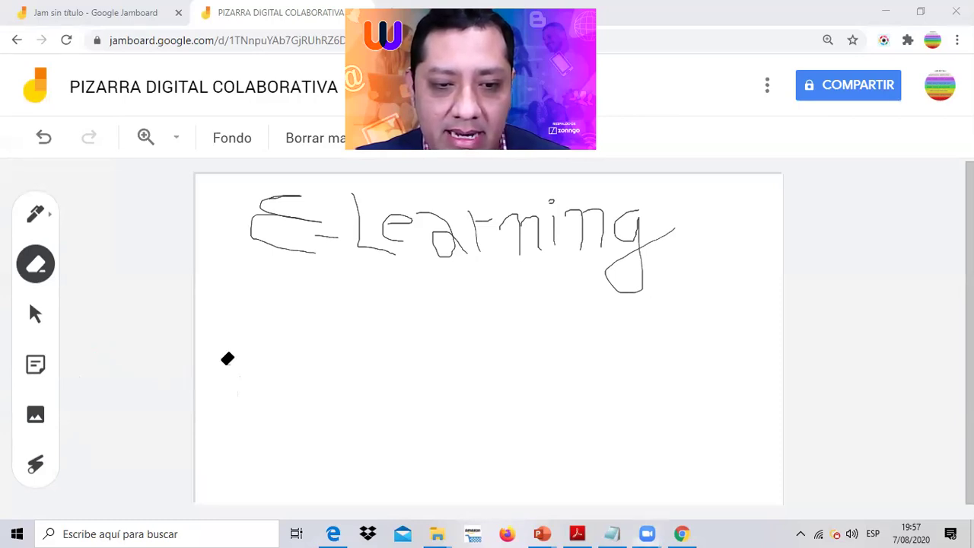
Add a yellow sticky note reading "AULA VIRTUAL" and place it below the start of the handwritten E-Learning title
{"action": "left_click", "coordinate": [33, 368]}
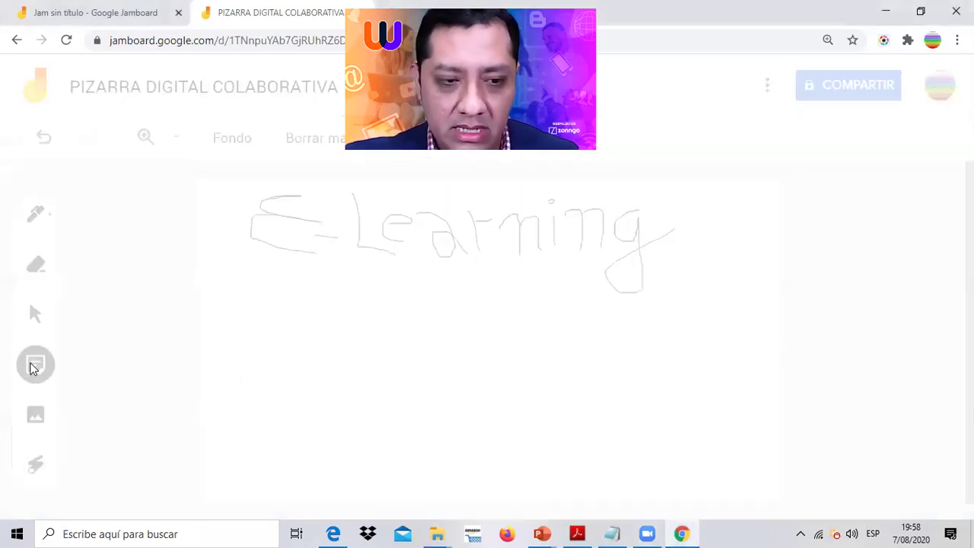
{"action": "left_click", "coordinate": [328, 259]}
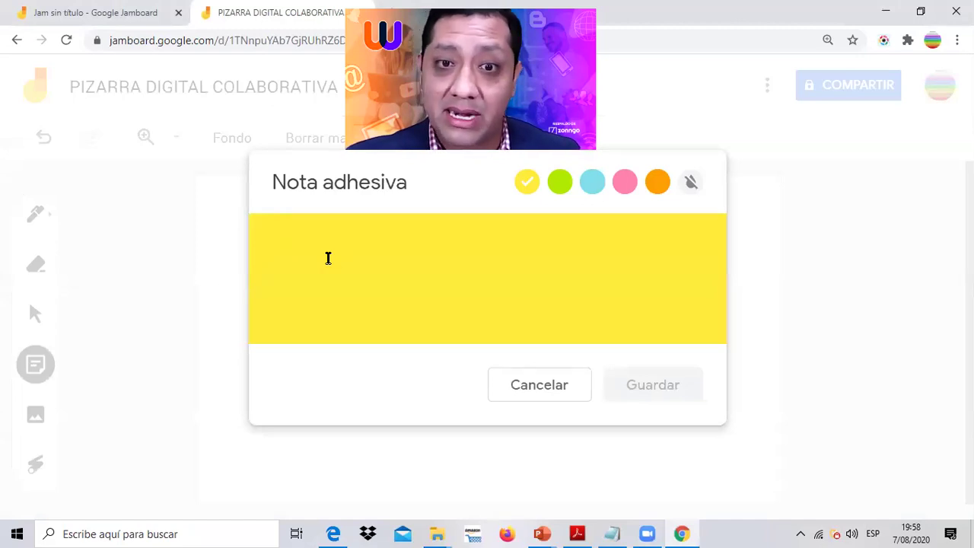
{"action": "type", "text": "a"}
{"action": "key", "text": "BackSpace"}
{"action": "type", "text": "AULA VIRTUAL"}
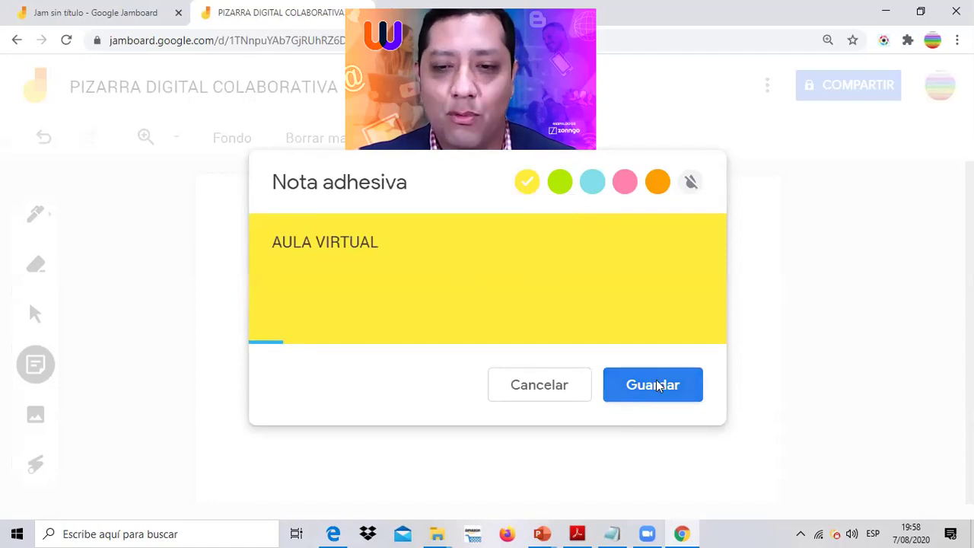
{"action": "left_click", "coordinate": [655, 386]}
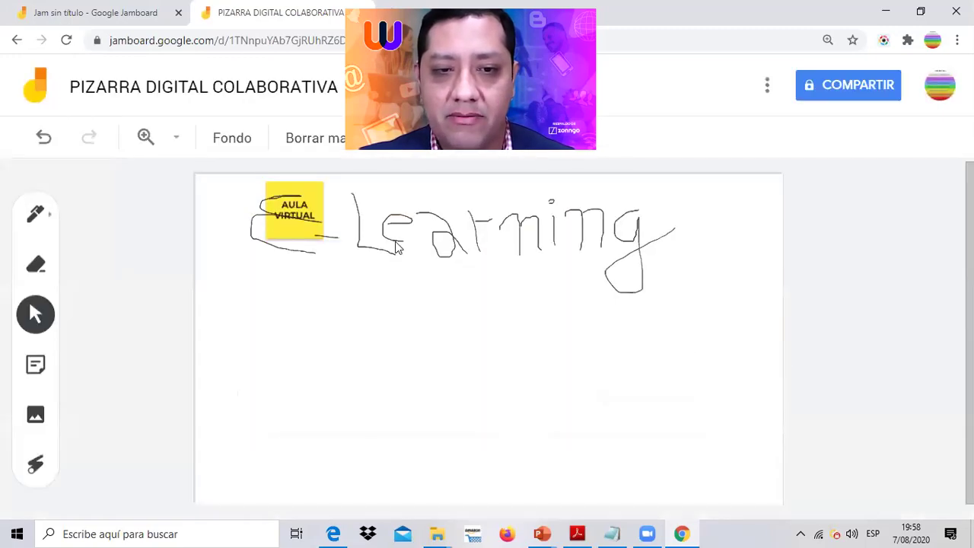
{"action": "left_click_drag", "start_coordinate": [304, 194], "coordinate": [239, 329]}
{"action": "left_click", "coordinate": [337, 354]}
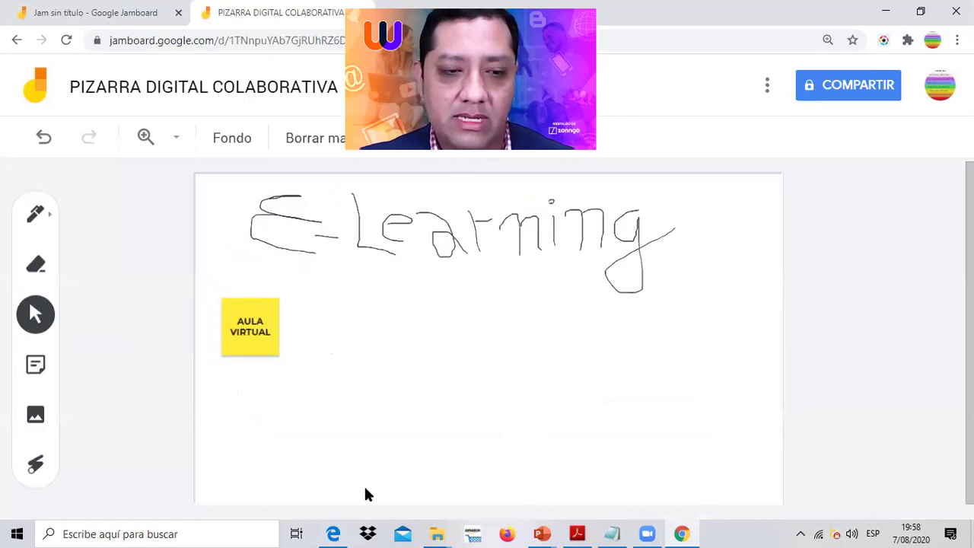
Add a light blue sticky note reading "DIDÁCTICA ONLINE" and place it just right of the AULA VIRTUAL note
{"action": "left_click", "coordinate": [36, 366]}
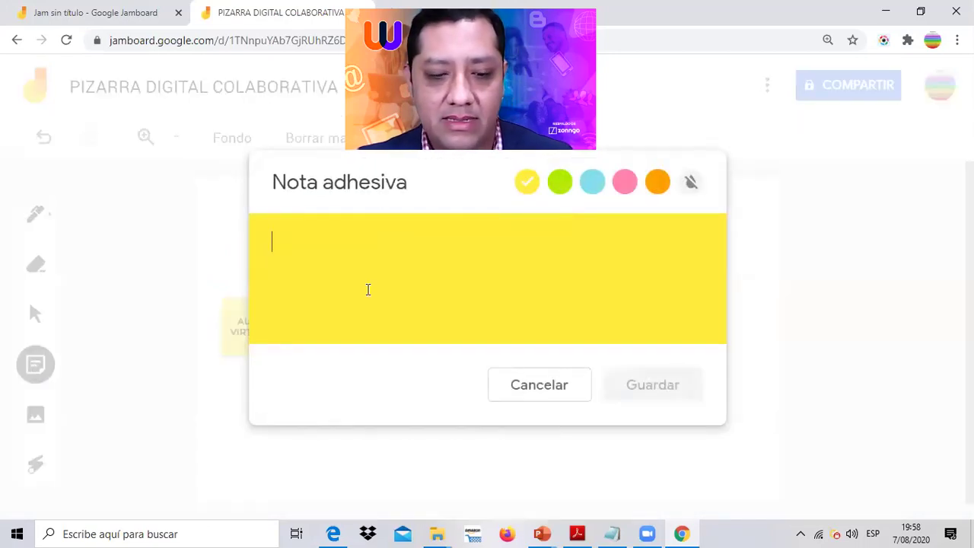
{"action": "type", "text": "DI"}
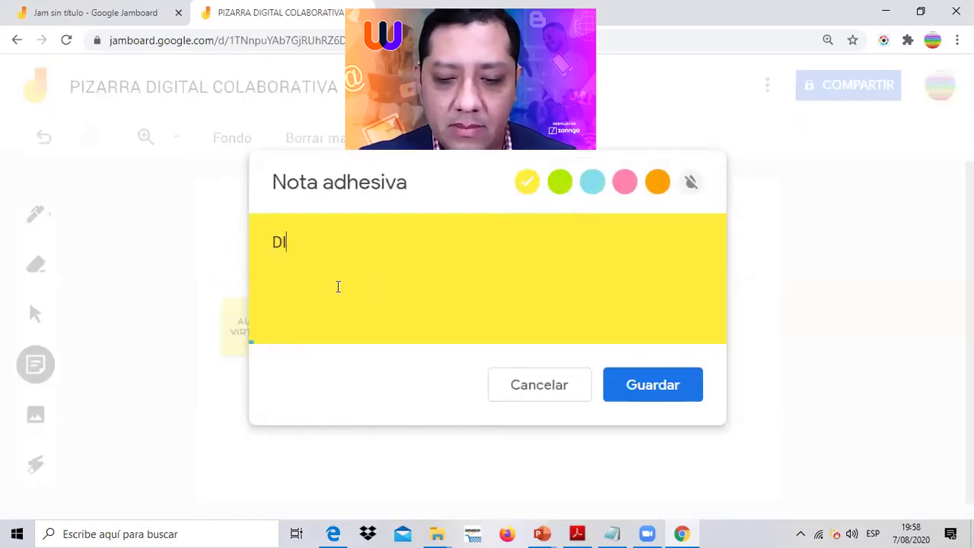
{"action": "type", "text": "DÁCTICA ONLINE"}
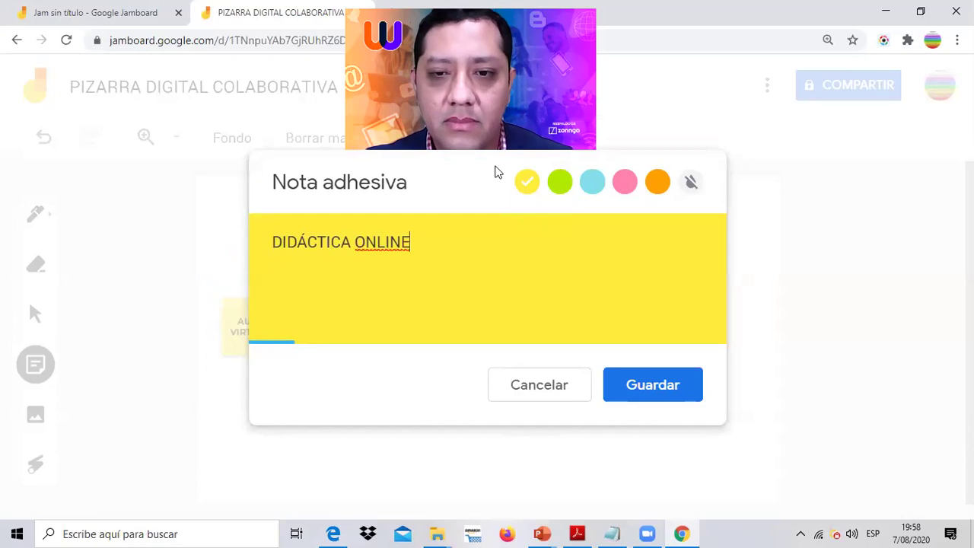
{"action": "left_click", "coordinate": [593, 185]}
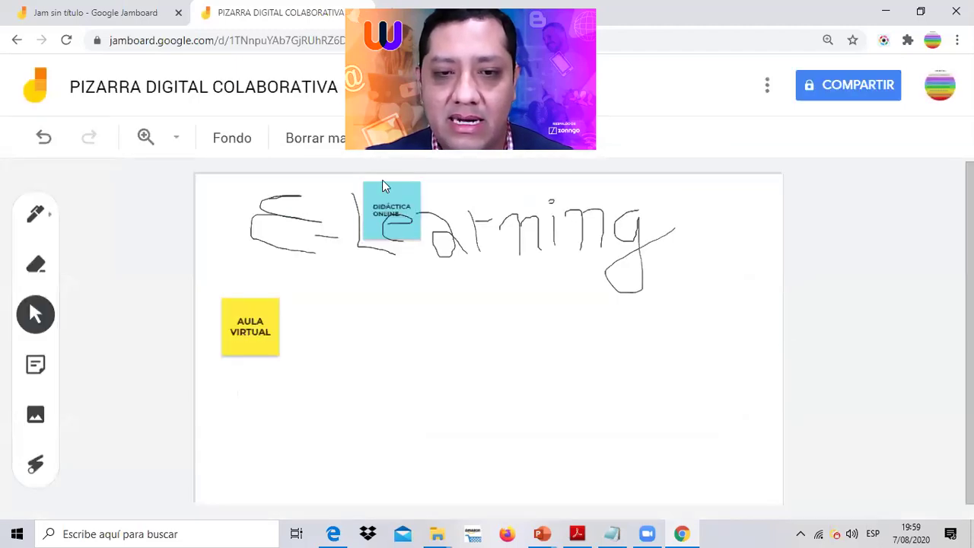
{"action": "left_click_drag", "start_coordinate": [385, 187], "coordinate": [321, 301]}
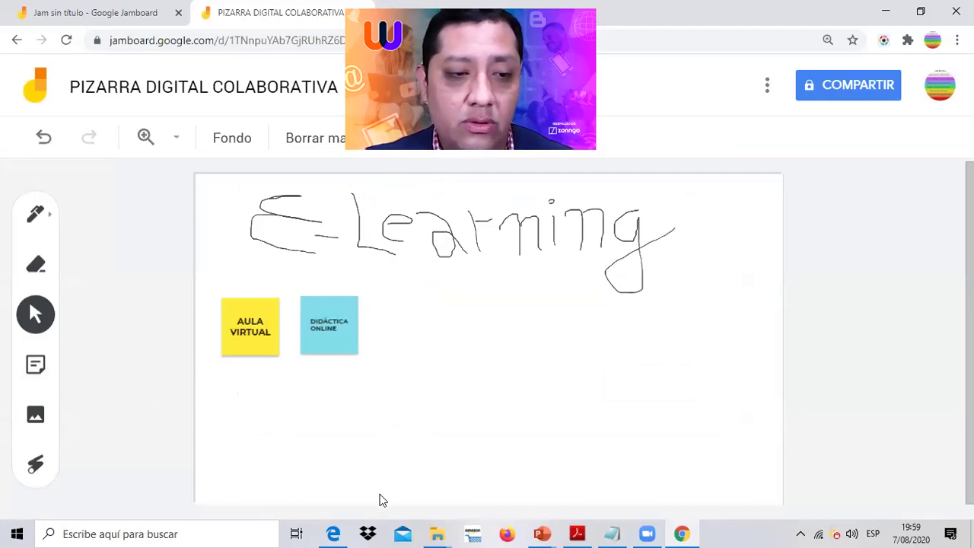
Circle the sticky note tool with a red screen annotation and erase the annotation again
{"action": "mouse_move", "coordinate": [66, 330]}
{"action": "left_mouse_down"}
{"action": "mouse_move", "coordinate": [9, 344]}
{"action": "mouse_move", "coordinate": [51, 398]}
{"action": "mouse_move", "coordinate": [101, 381]}
{"action": "mouse_move", "coordinate": [78, 335]}
{"action": "mouse_move", "coordinate": [90, 401]}
{"action": "left_mouse_up"}
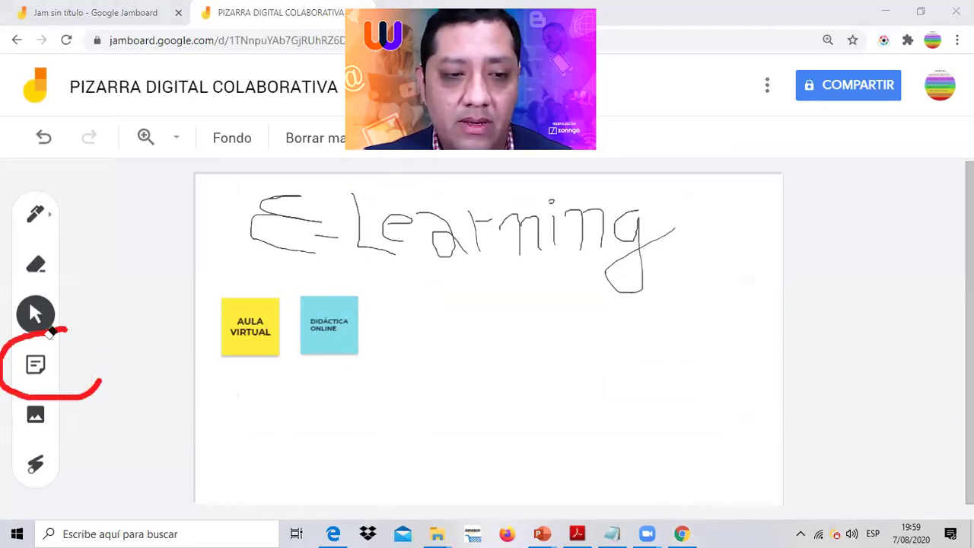
{"action": "left_click", "coordinate": [19, 335]}
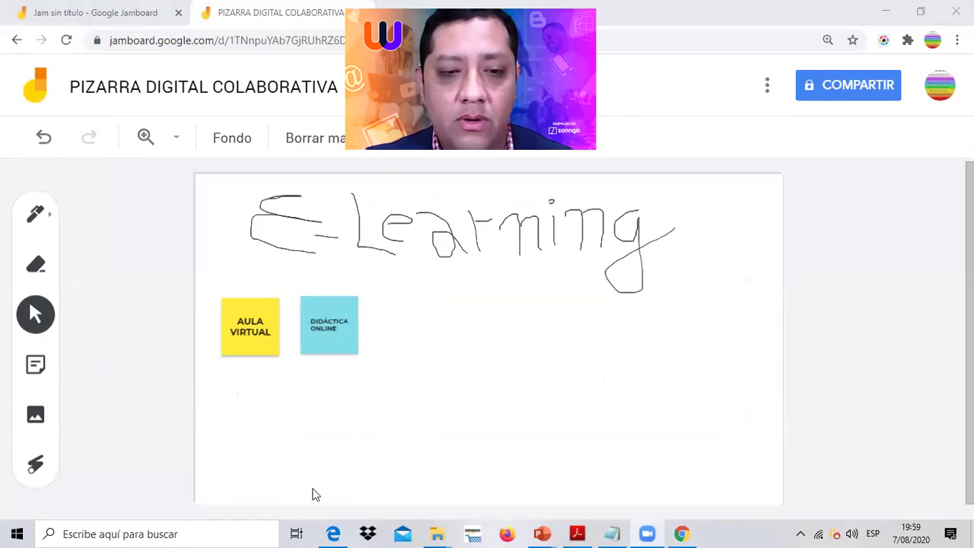
Add an orange sticky note reading "APRENDIZAJE INTERACTIVO" and place it right of the DIDÁCTICA ONLINE note
{"action": "left_click", "coordinate": [35, 367]}
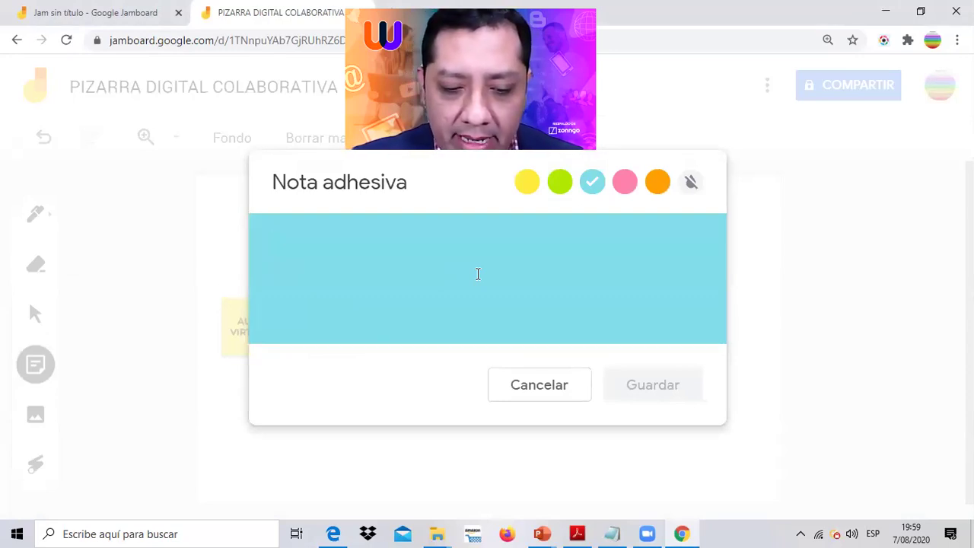
{"action": "type", "text": "APRENDIZ"}
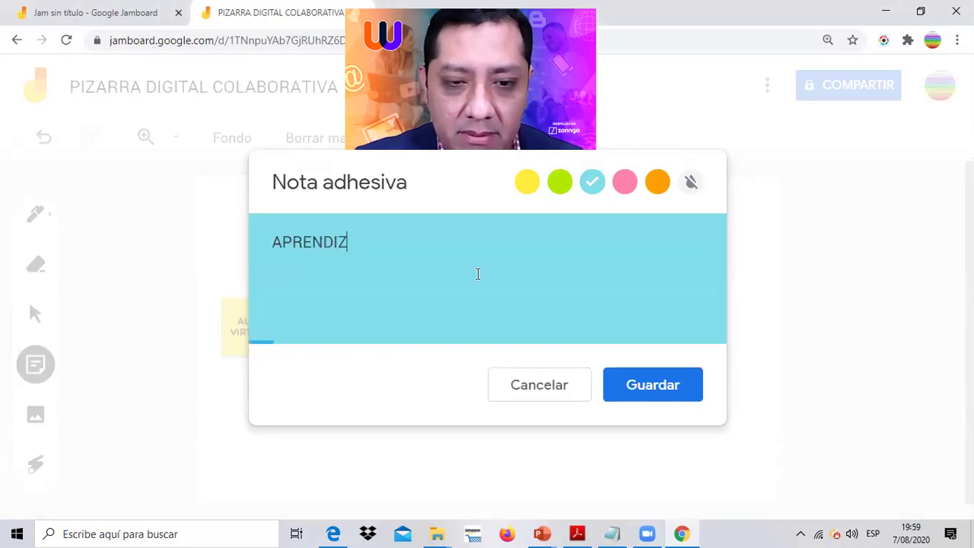
{"action": "type", "text": "AJE INTERACTIVO"}
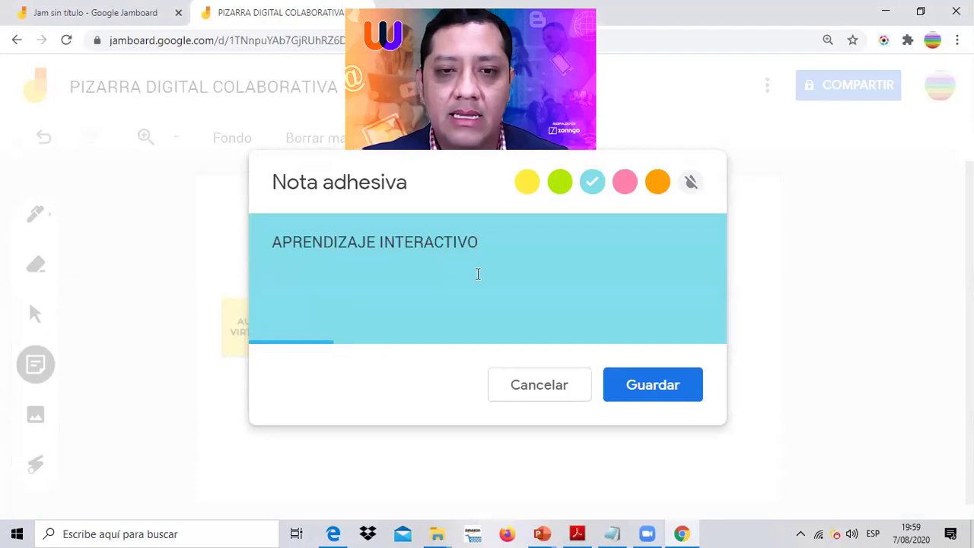
{"action": "left_click", "coordinate": [667, 183]}
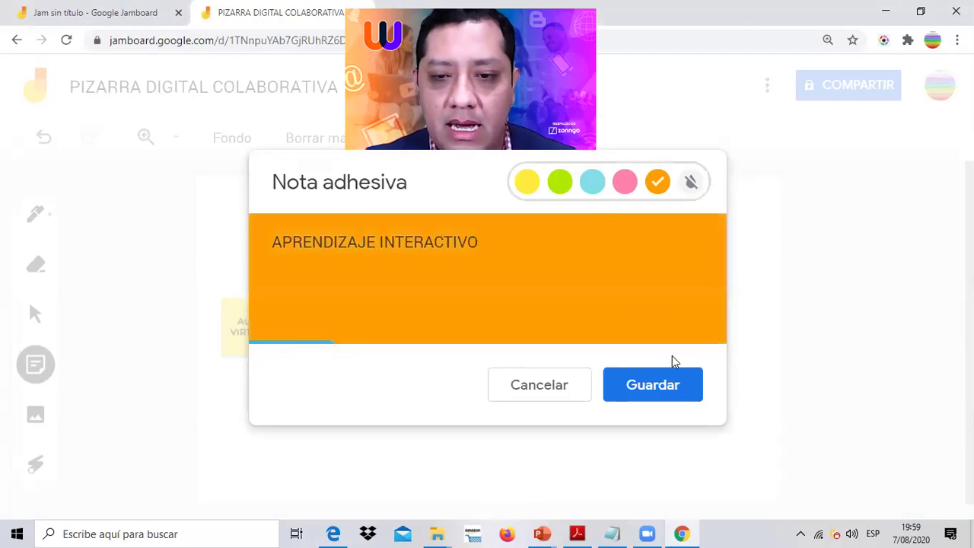
{"action": "left_click", "coordinate": [652, 385]}
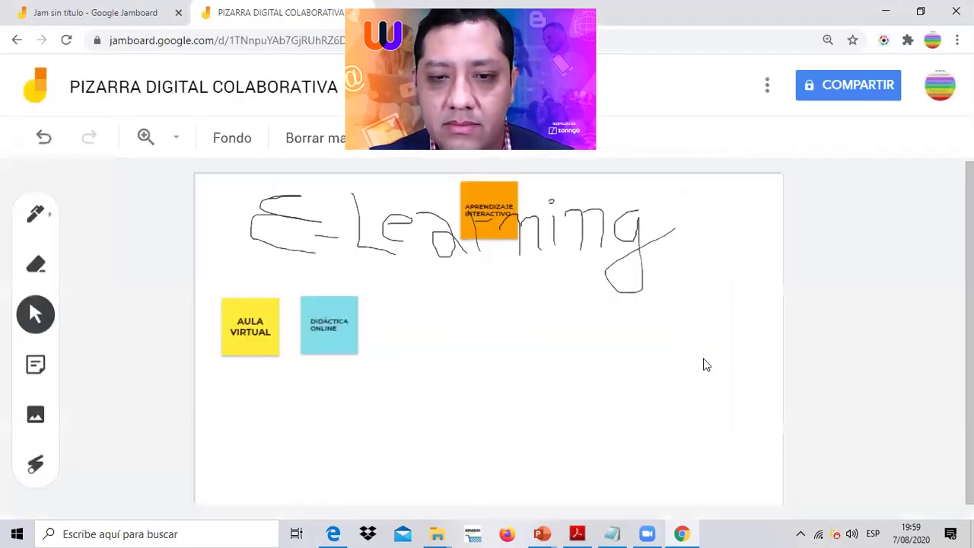
{"action": "left_click_drag", "start_coordinate": [488, 190], "coordinate": [406, 304]}
{"action": "left_click", "coordinate": [492, 359]}
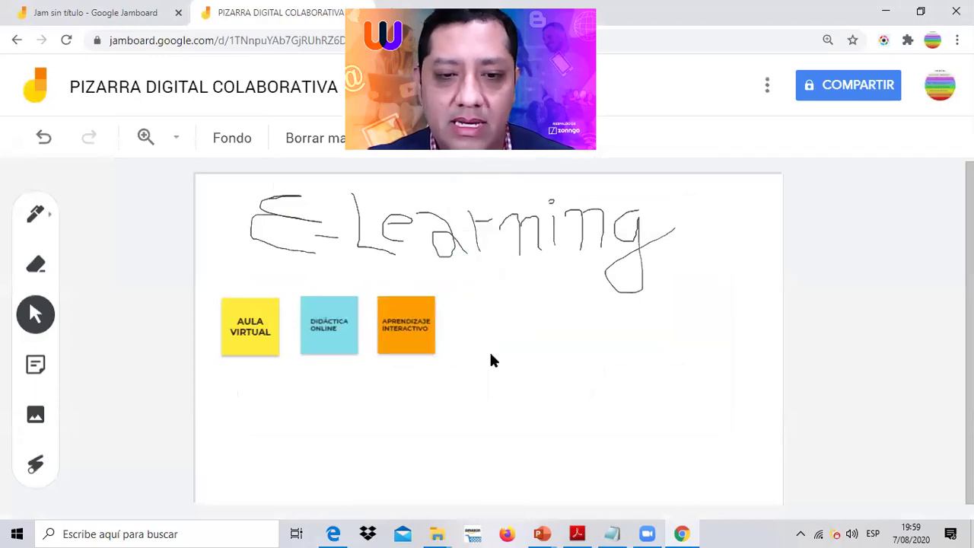
Add a pink sticky note reading "SESIÓN VIRTUAL DE APRENDIZAJE" and place it right of the APRENDIZAJE INTERACTIVO note
{"action": "left_click", "coordinate": [35, 367]}
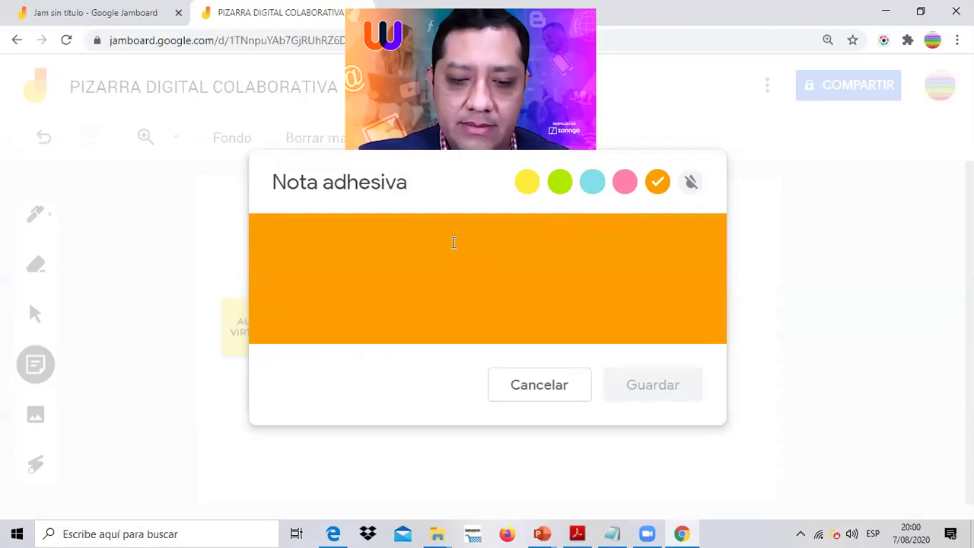
{"action": "type", "text": "SESIÓN VIRTUAL DE APRENDIZAJE"}
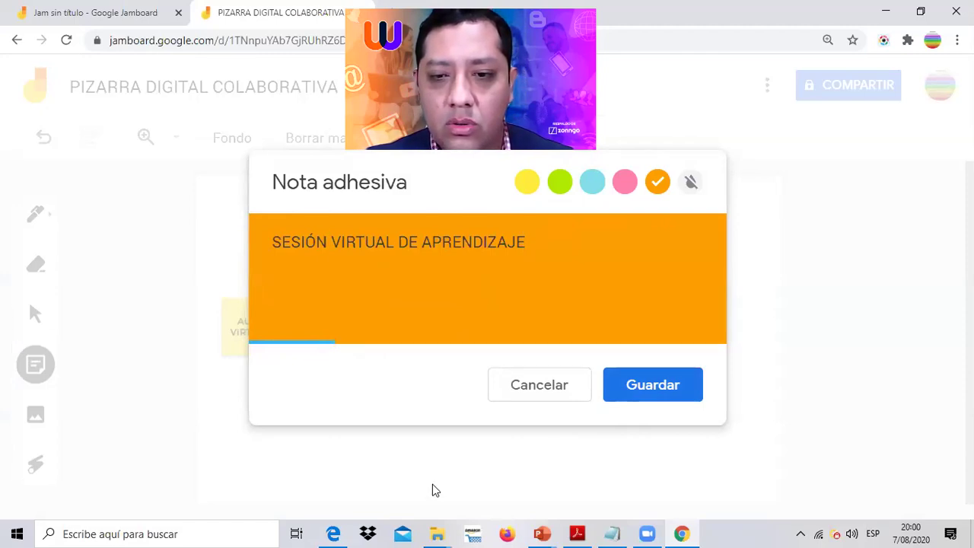
{"action": "left_click", "coordinate": [625, 181]}
{"action": "left_click", "coordinate": [652, 386]}
{"action": "left_click", "coordinate": [522, 274]}
{"action": "left_click", "coordinate": [786, 359]}
{"action": "left_click_drag", "start_coordinate": [593, 194], "coordinate": [519, 298]}
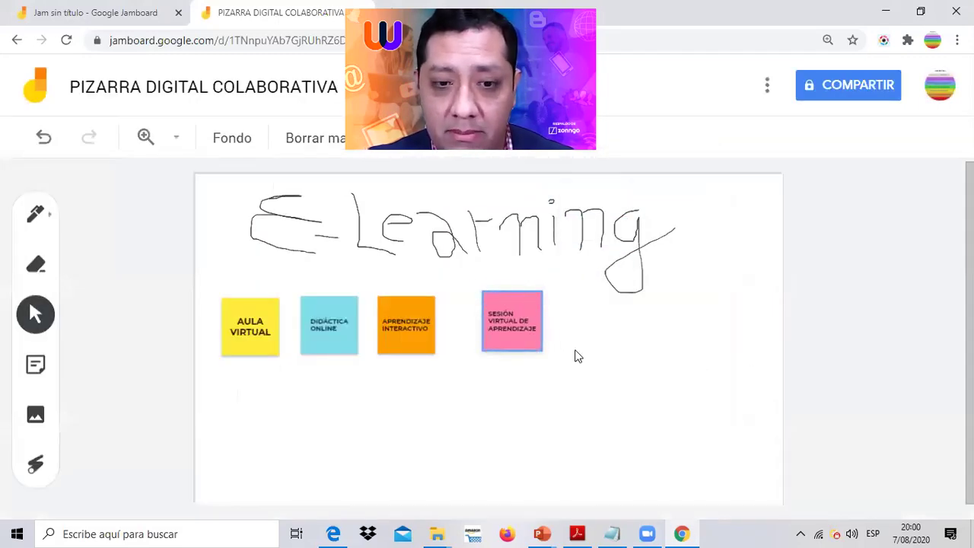
Enlarge the four sticky notes to a similar size and spread them in a row beneath the E-Learning title
{"action": "left_click", "coordinate": [242, 345]}
{"action": "left_click_drag", "start_coordinate": [279, 355], "coordinate": [319, 394]}
{"action": "left_click", "coordinate": [534, 328]}
{"action": "left_click_drag", "start_coordinate": [565, 318], "coordinate": [734, 309]}
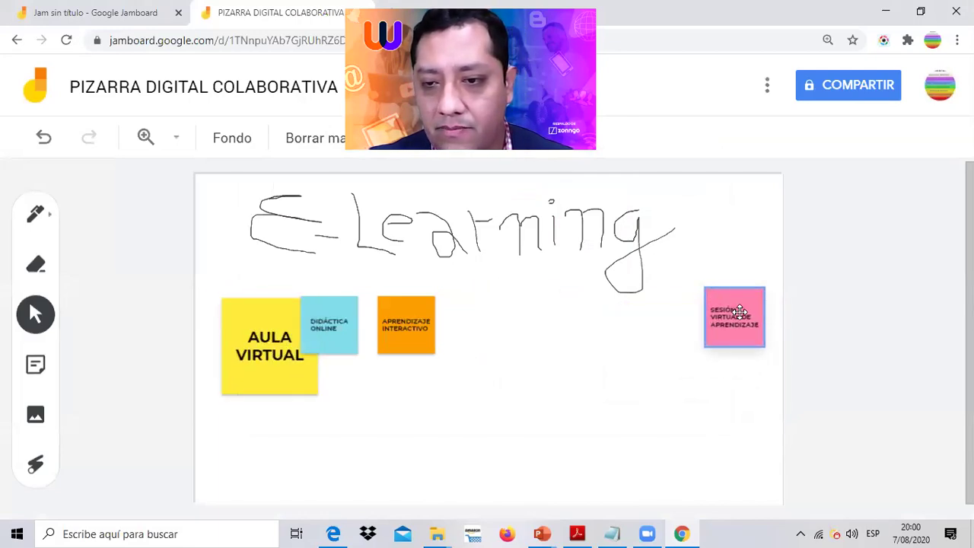
{"action": "left_click_drag", "start_coordinate": [700, 343], "coordinate": [666, 379]}
{"action": "left_click_drag", "start_coordinate": [395, 325], "coordinate": [552, 391]}
{"action": "left_click_drag", "start_coordinate": [335, 337], "coordinate": [442, 385]}
{"action": "left_click_drag", "start_coordinate": [395, 352], "coordinate": [433, 353]}
{"action": "left_click_drag", "start_coordinate": [304, 351], "coordinate": [326, 352]}
{"action": "left_click", "coordinate": [439, 357]}
{"action": "left_click_drag", "start_coordinate": [440, 358], "coordinate": [435, 362]}
{"action": "left_click", "coordinate": [806, 398]}
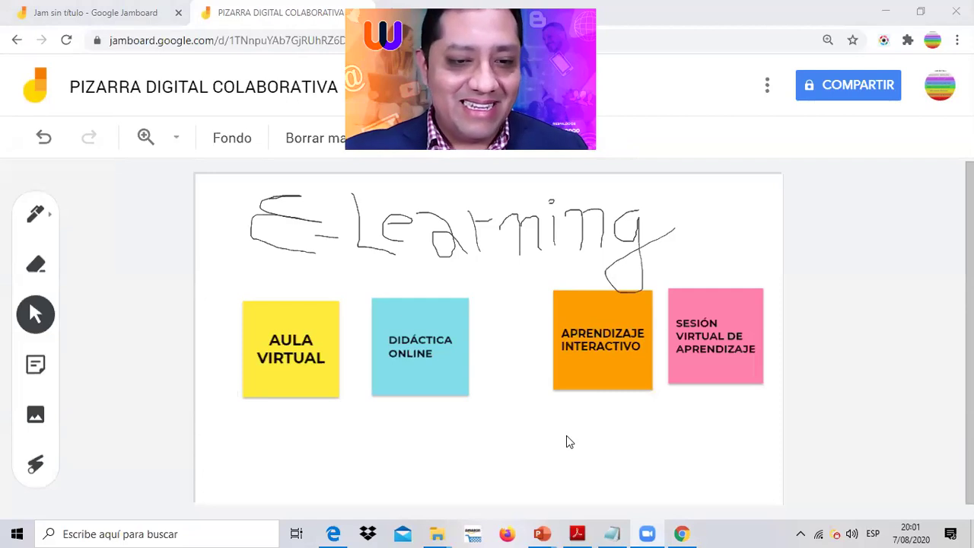
Add a green sticky note reading "Herramientas TIC" and place it directly below the AULA VIRTUAL note
{"action": "left_click", "coordinate": [36, 365]}
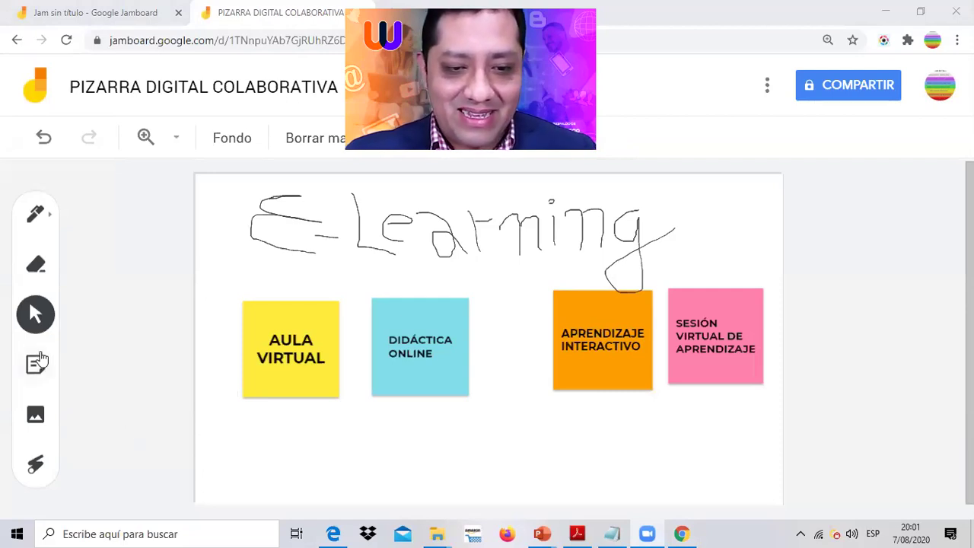
{"action": "left_click", "coordinate": [560, 181]}
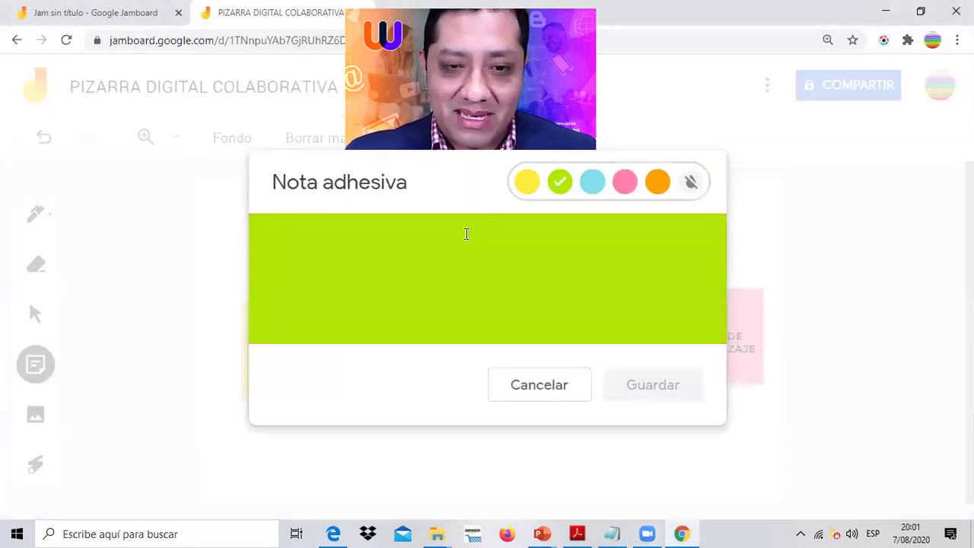
{"action": "type", "text": "Herra"}
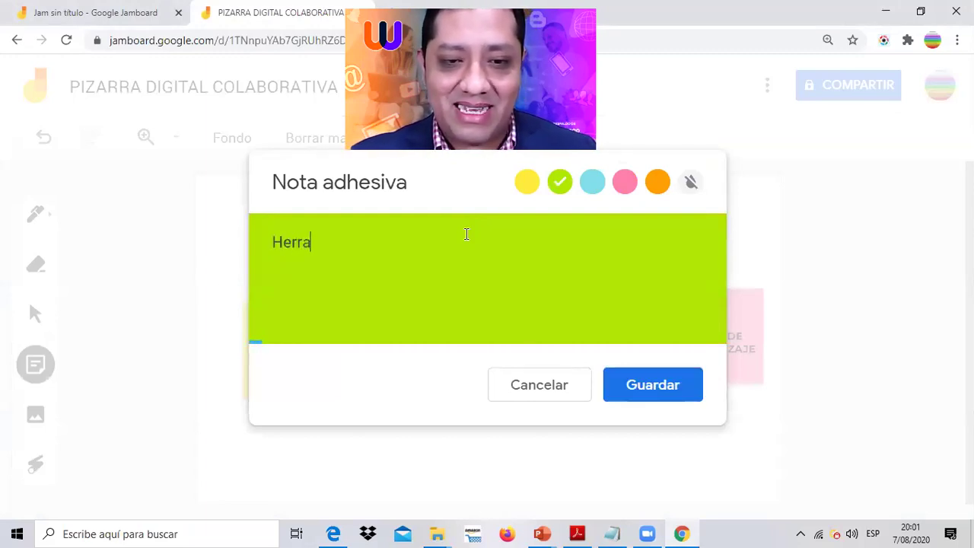
{"action": "type", "text": "mientas TIC"}
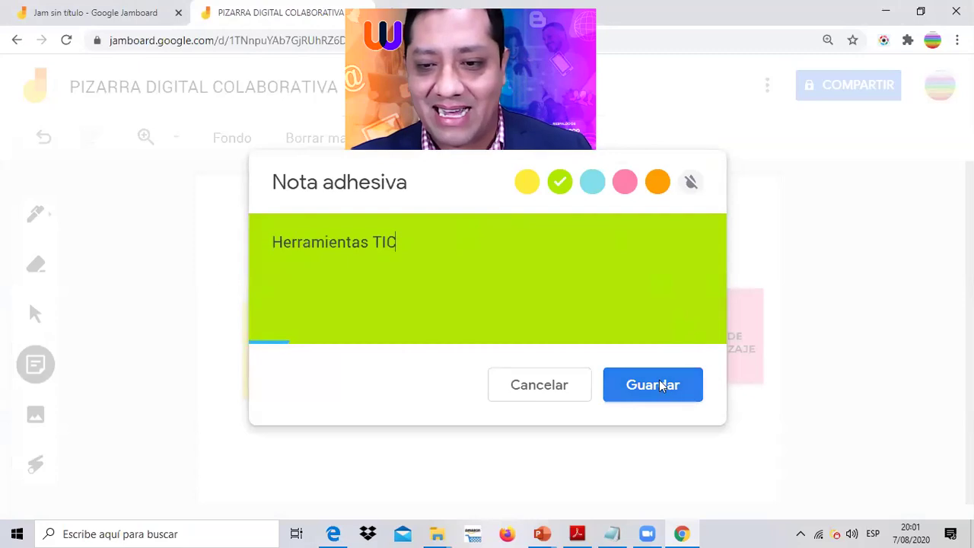
{"action": "left_click", "coordinate": [630, 370]}
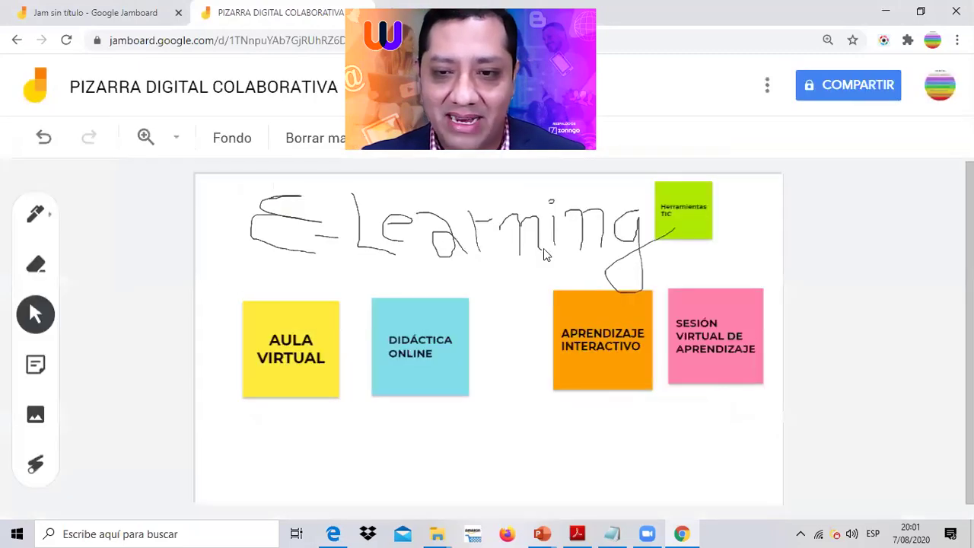
{"action": "left_click_drag", "start_coordinate": [691, 211], "coordinate": [279, 439]}
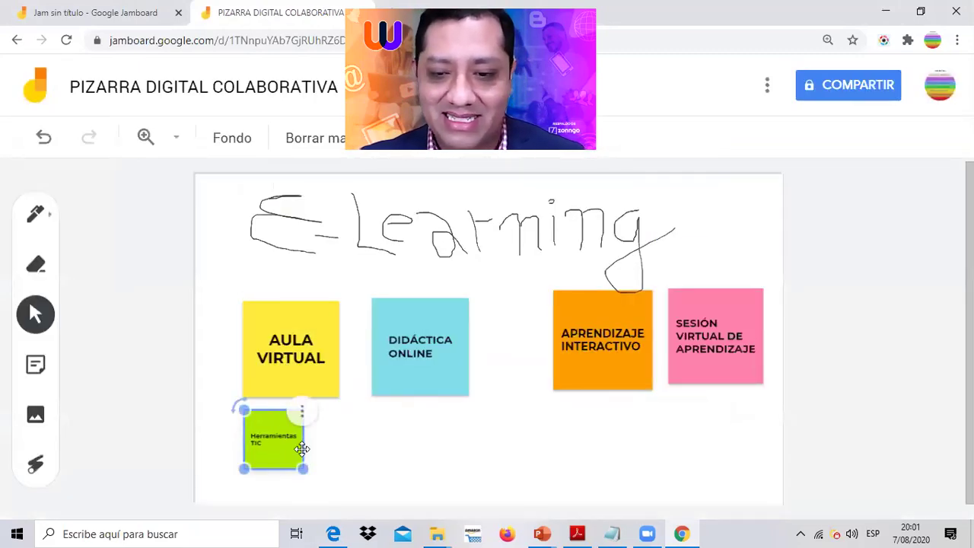
{"action": "left_click", "coordinate": [732, 252]}
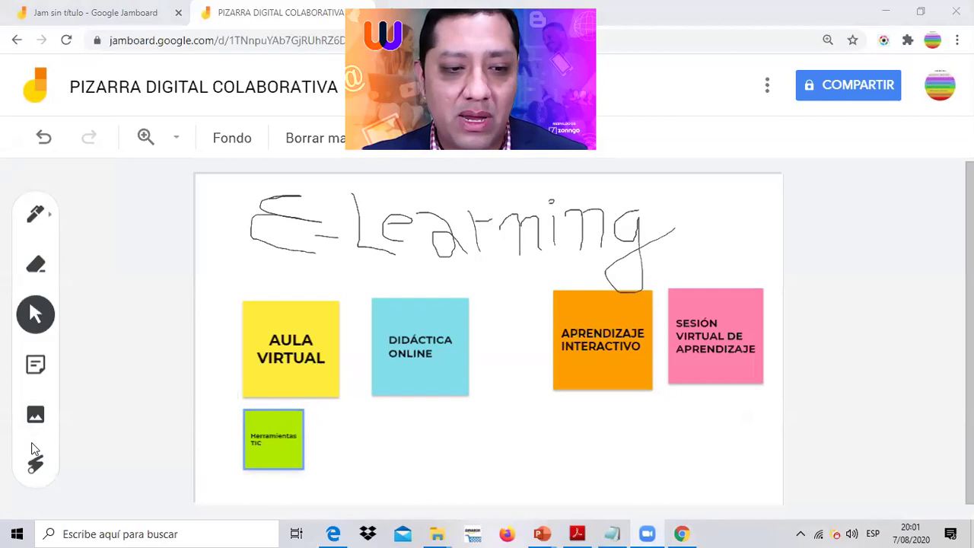
Add a light blue sticky note reading "SOFTWARE EDUCATIVO" and place it right of the Herramientas TIC note
{"action": "left_click", "coordinate": [35, 365]}
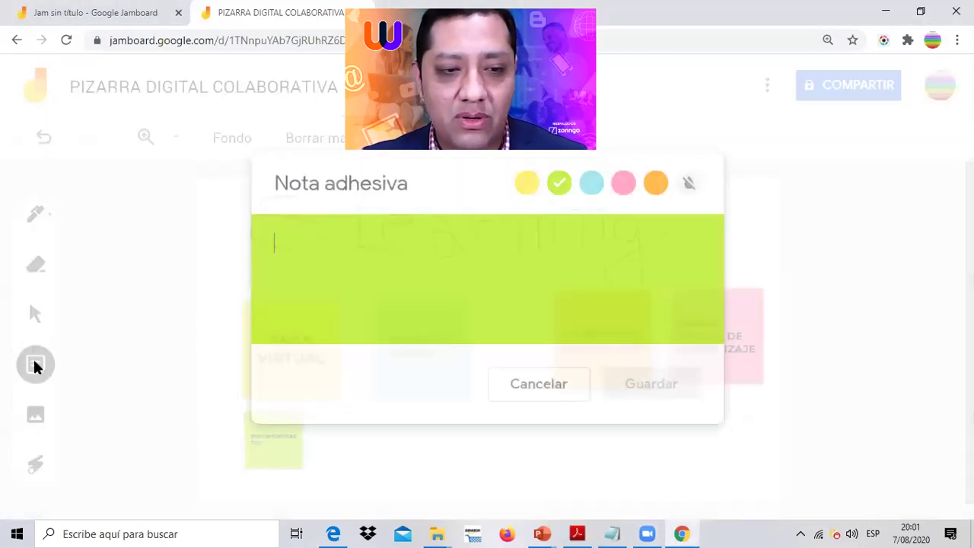
{"action": "type", "text": "SO"}
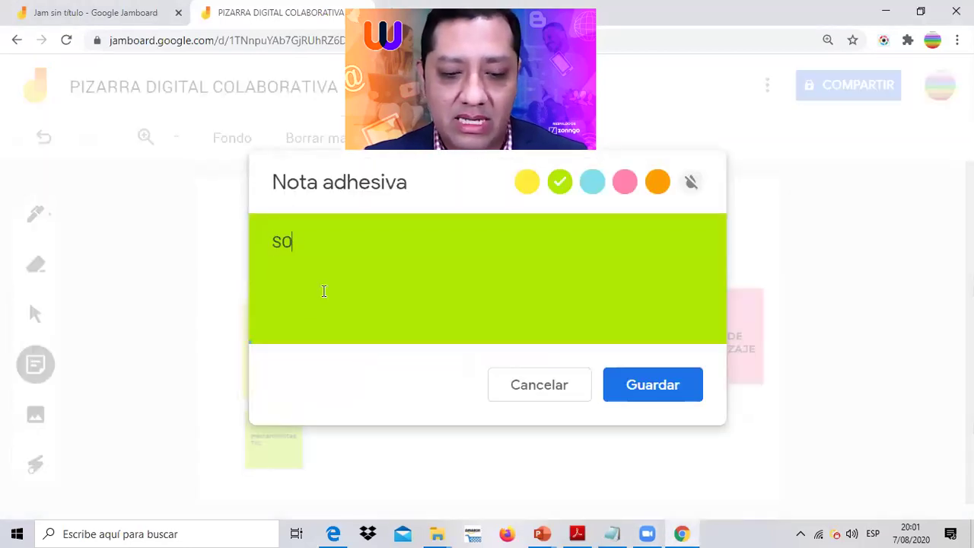
{"action": "type", "text": "FT"}
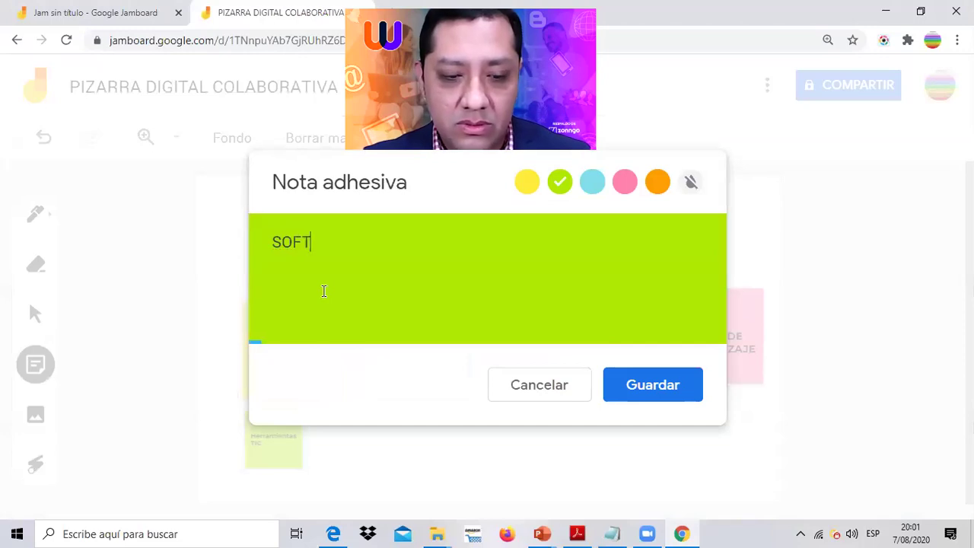
{"action": "type", "text": "WARE EDUCATIVO"}
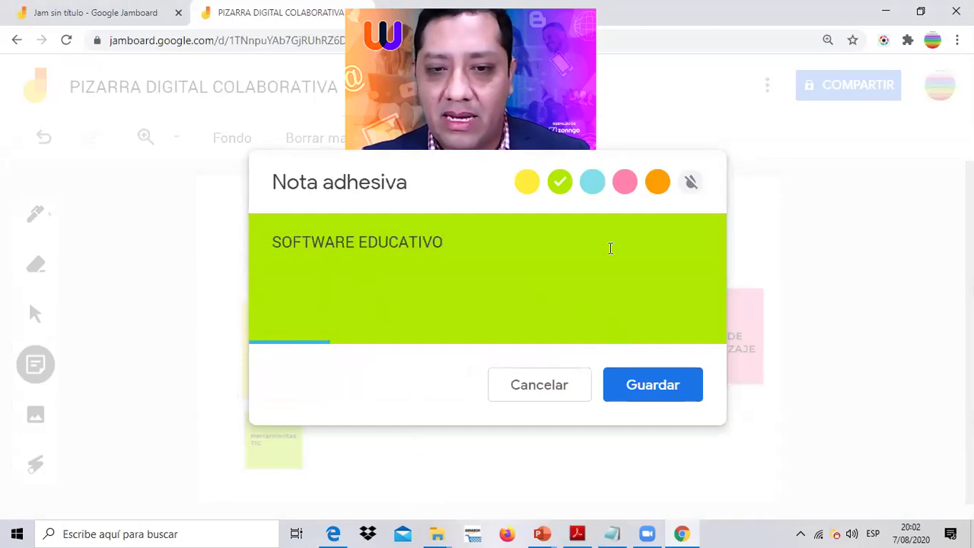
{"action": "left_click", "coordinate": [592, 181]}
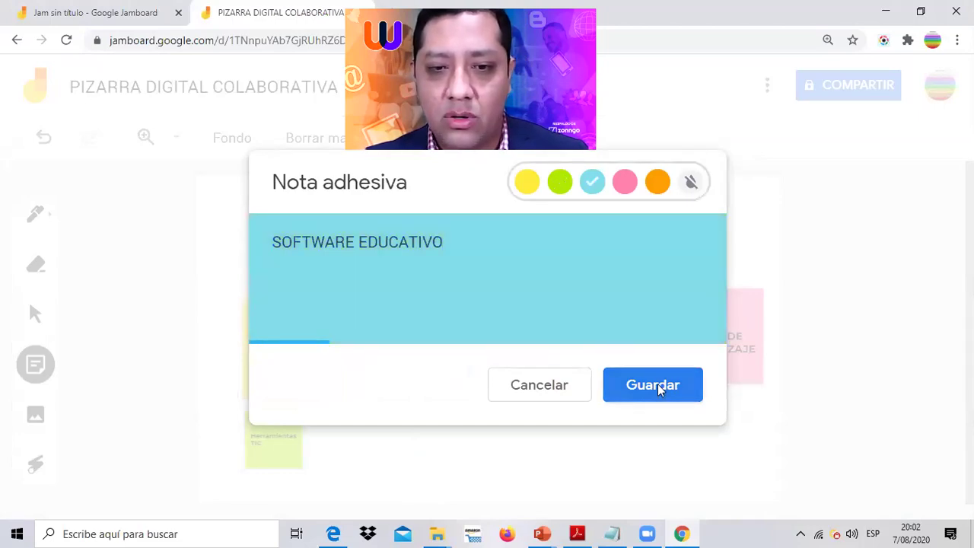
{"action": "left_click", "coordinate": [657, 388]}
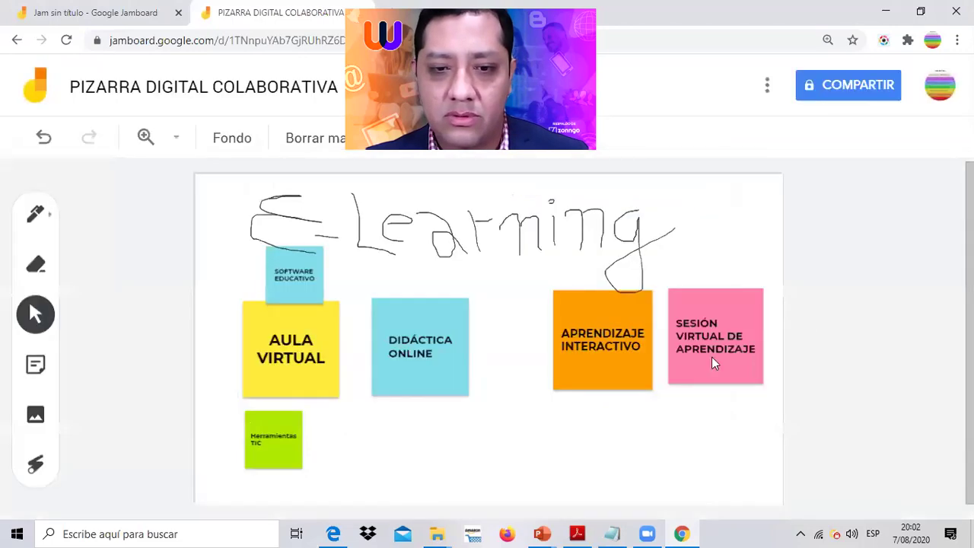
{"action": "left_click_drag", "start_coordinate": [302, 305], "coordinate": [384, 471]}
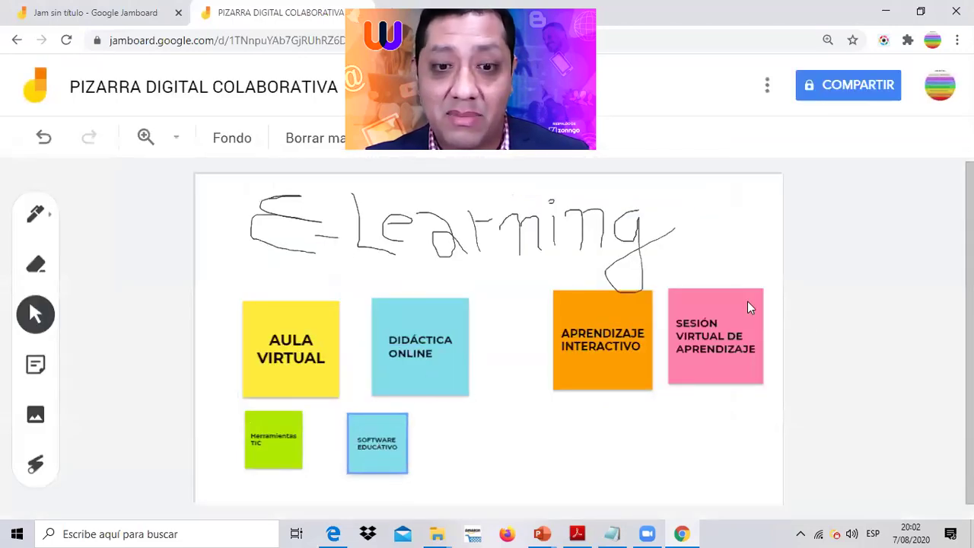
Enlarge the Herramientas TIC and SOFTWARE EDUCATIVO notes to nearly the size of the notes above them
{"action": "left_click", "coordinate": [289, 457]}
{"action": "left_click", "coordinate": [315, 467]}
{"action": "left_click", "coordinate": [297, 465]}
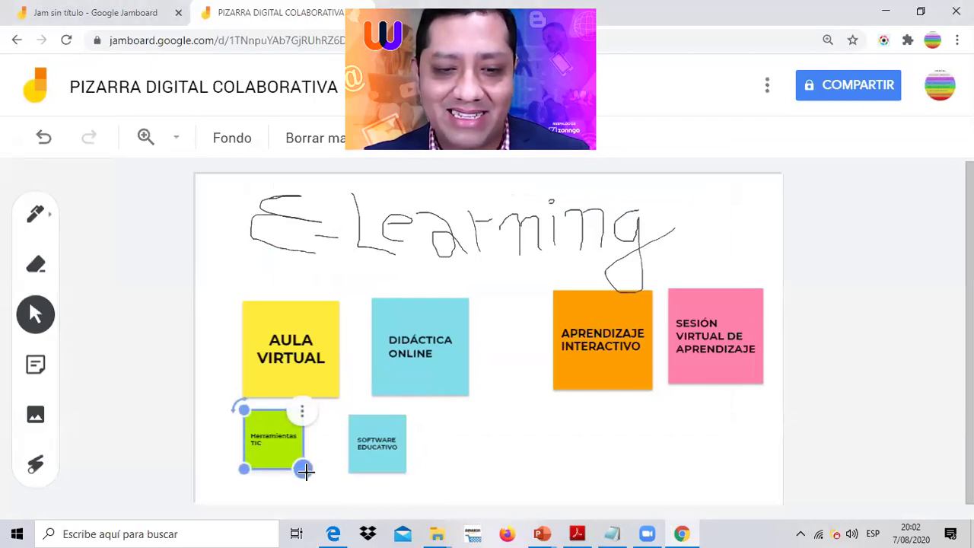
{"action": "left_click_drag", "start_coordinate": [304, 471], "coordinate": [342, 491]}
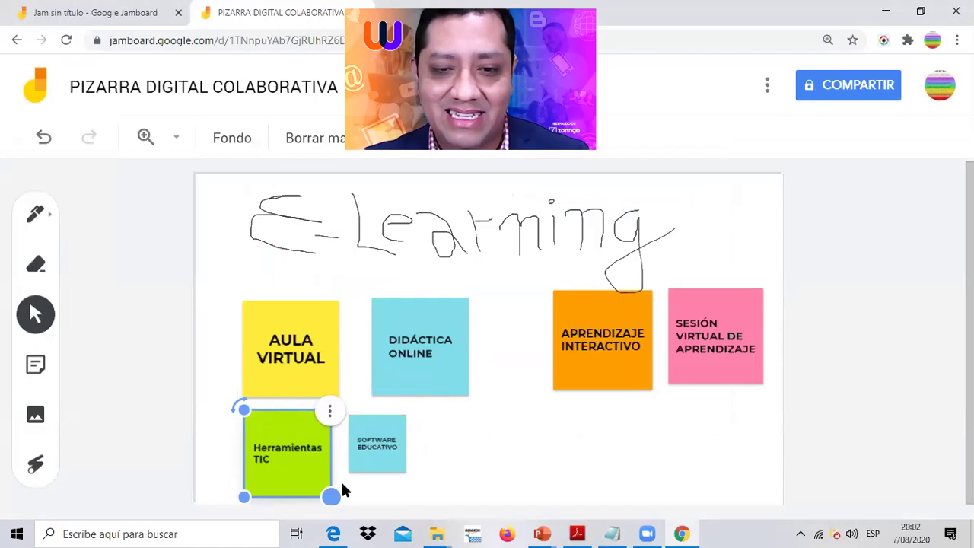
{"action": "left_click", "coordinate": [400, 443]}
{"action": "left_click_drag", "start_coordinate": [421, 465], "coordinate": [454, 499]}
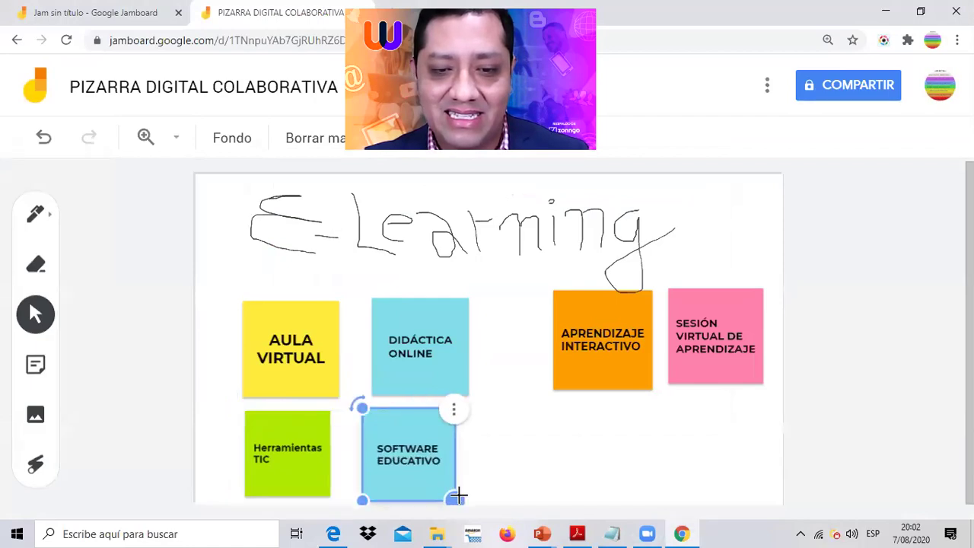
{"action": "left_click", "coordinate": [564, 452]}
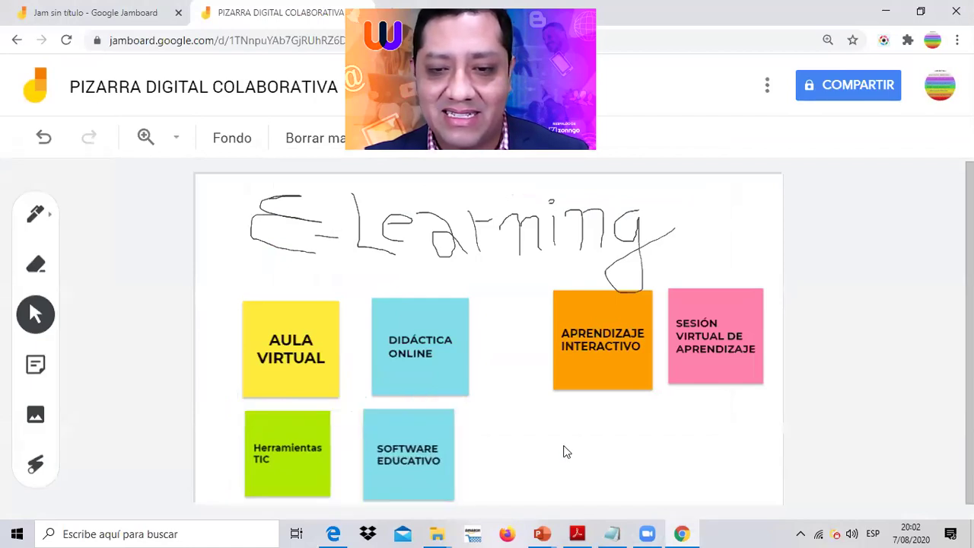
Add a pink sticky note reading "VÍDEOS", place it right of the SOFTWARE EDUCATIVO note and enlarge it
{"action": "left_click", "coordinate": [38, 368]}
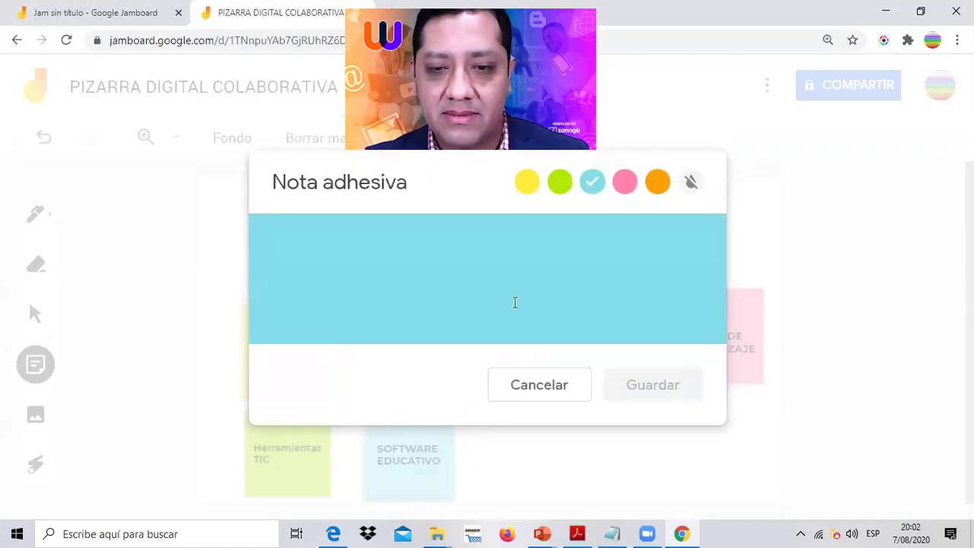
{"action": "left_click", "coordinate": [626, 182]}
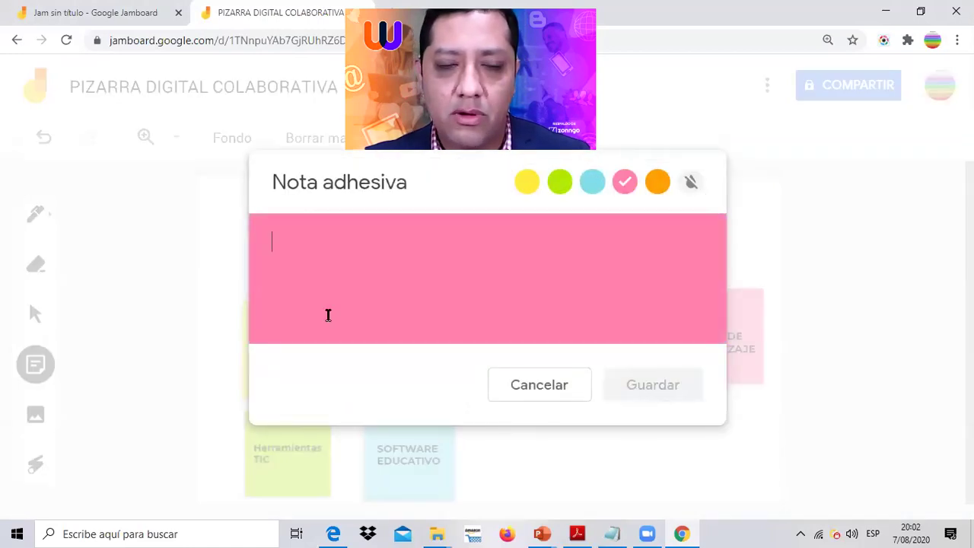
{"action": "type", "text": "VÍDEOS"}
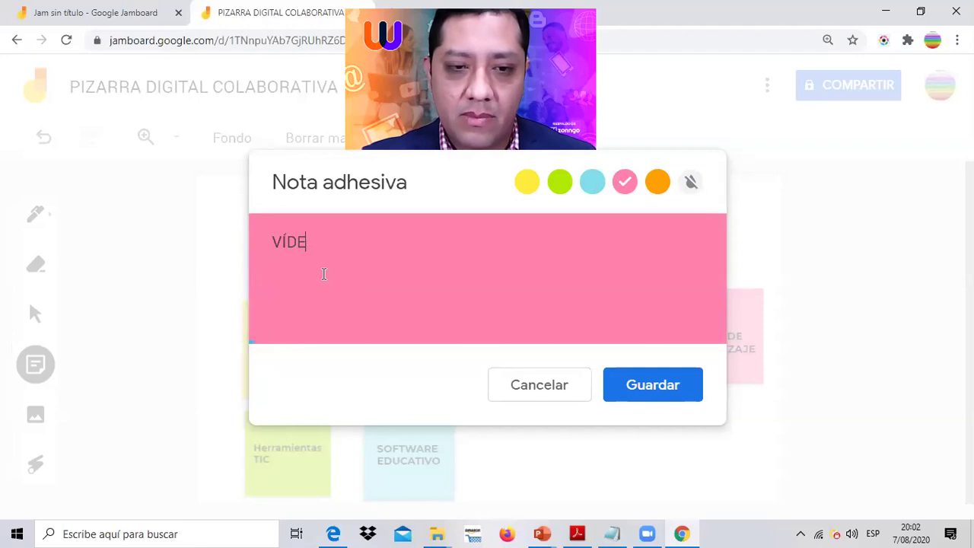
{"action": "left_click", "coordinate": [659, 386]}
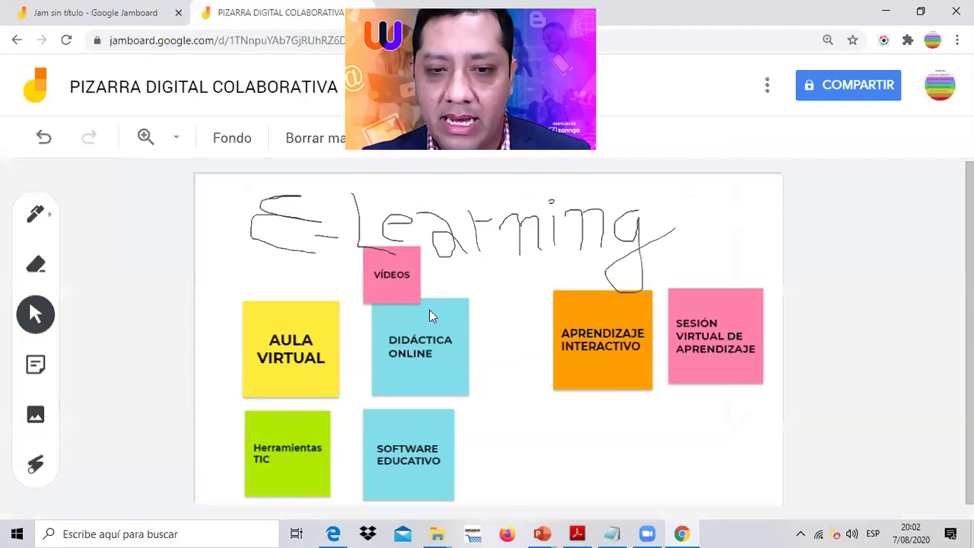
{"action": "left_click_drag", "start_coordinate": [429, 309], "coordinate": [604, 474]}
{"action": "key", "text": "Escape"}
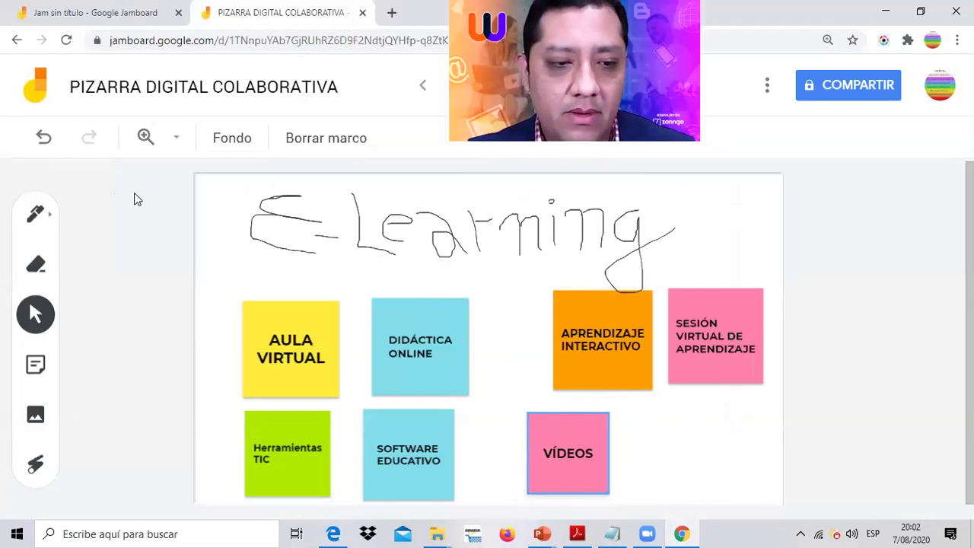
Add a green sticky note reading "INFOGRAFÍAS" and place it below the SESIÓN VIRTUAL DE APRENDIZAJE note
{"action": "left_click", "coordinate": [35, 364]}
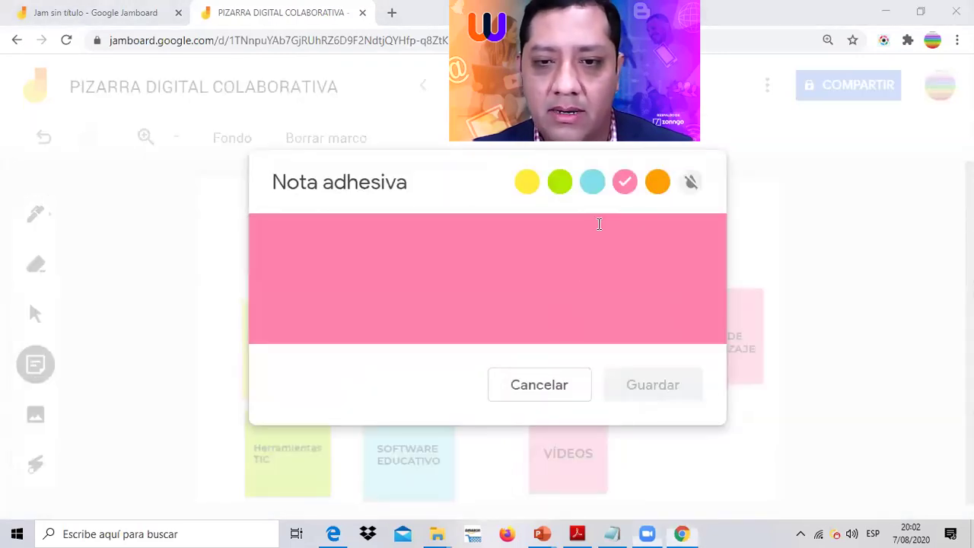
{"action": "left_click", "coordinate": [559, 182]}
{"action": "type", "text": "m"}
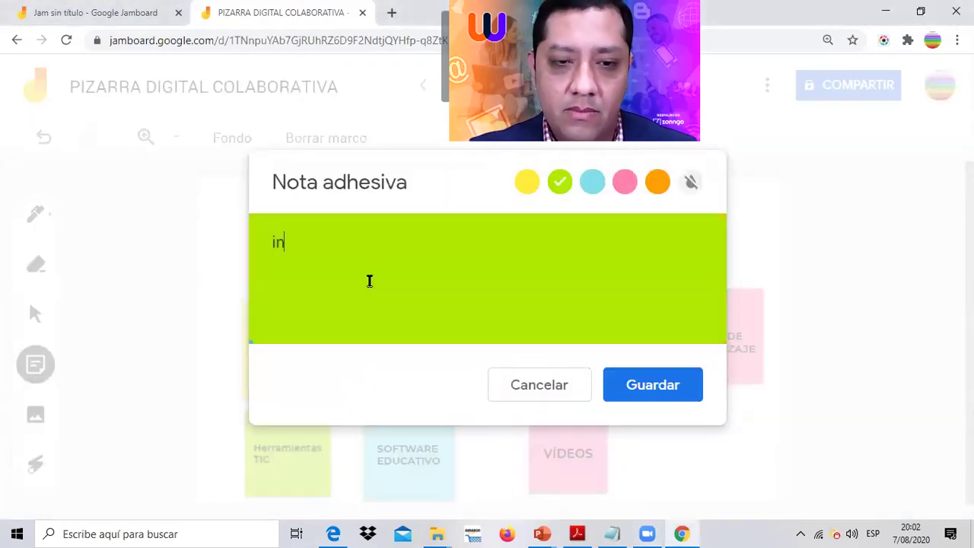
{"action": "key", "text": "BackSpace"}
{"action": "type", "text": "I"}
{"action": "key", "text": "BackSpace"}
{"action": "type", "text": "INF"}
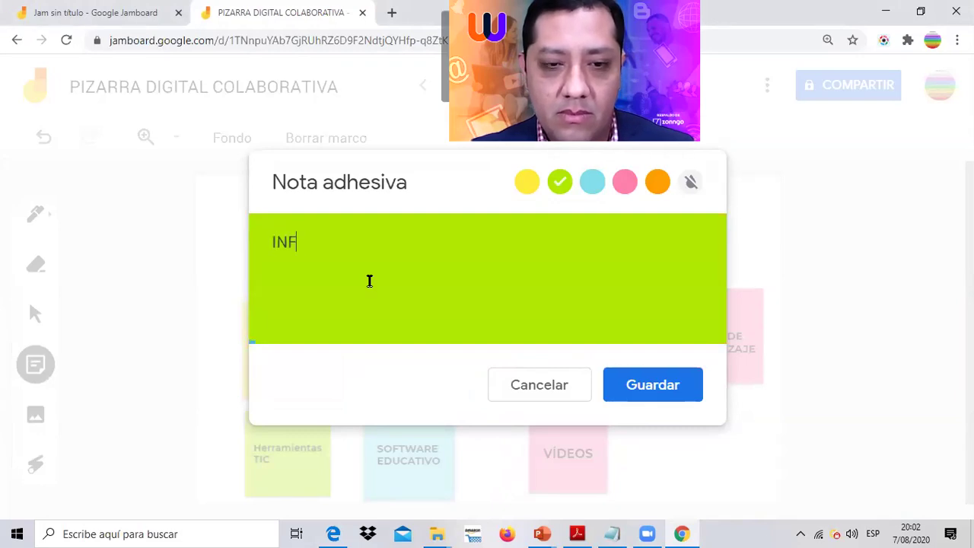
{"action": "type", "text": "OGRAFÍAS"}
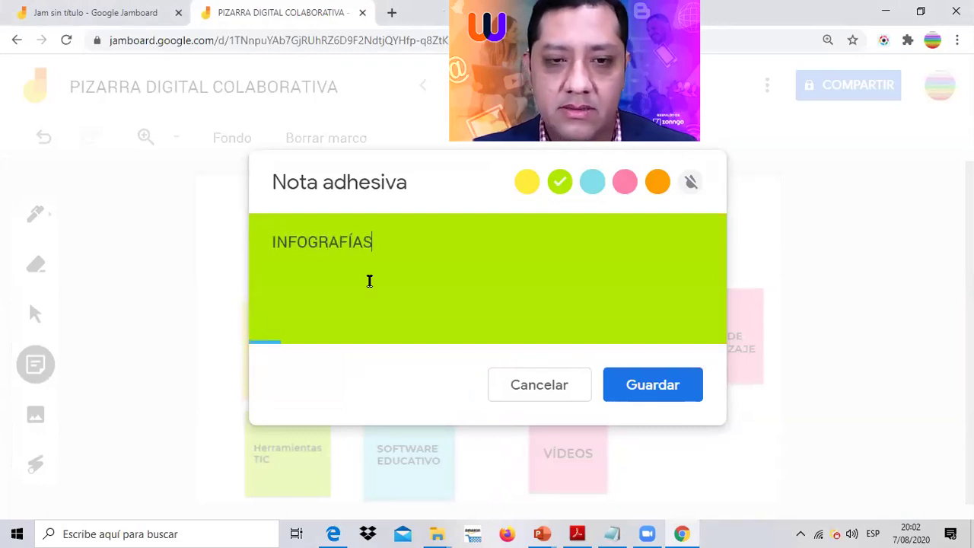
{"action": "left_click", "coordinate": [630, 383]}
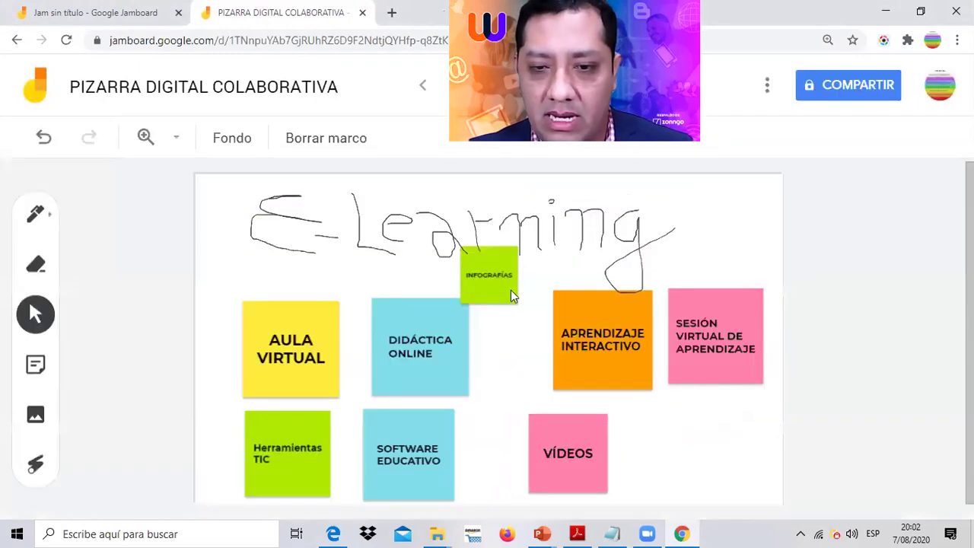
{"action": "left_click_drag", "start_coordinate": [511, 292], "coordinate": [721, 464]}
Enlarge the VÍDEOS note and move it and the APRENDIZAJE INTERACTIVO note left, one above the other, beside the blue notes
{"action": "left_click_drag", "start_coordinate": [555, 455], "coordinate": [505, 454]}
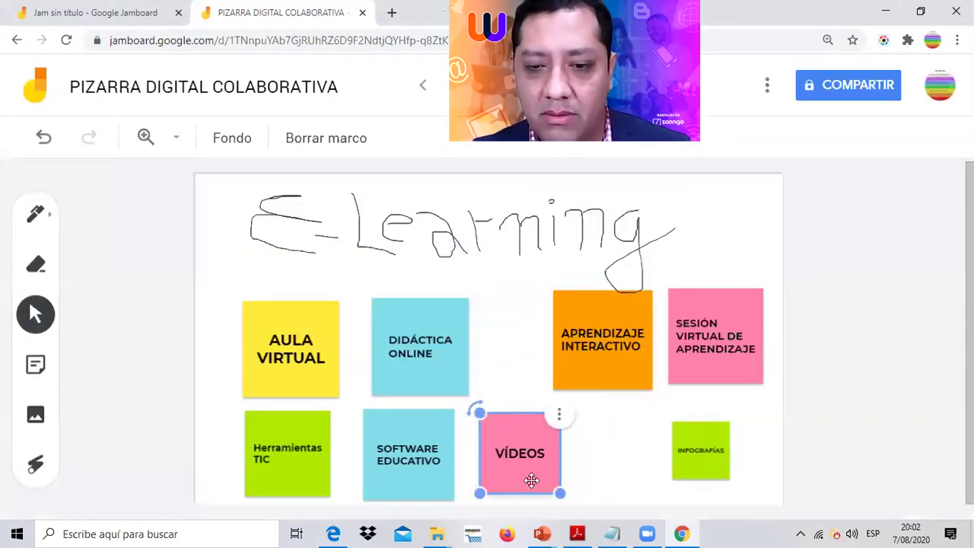
{"action": "left_click_drag", "start_coordinate": [563, 493], "coordinate": [580, 504]}
{"action": "left_click", "coordinate": [572, 370]}
{"action": "left_click_drag", "start_coordinate": [571, 370], "coordinate": [516, 361]}
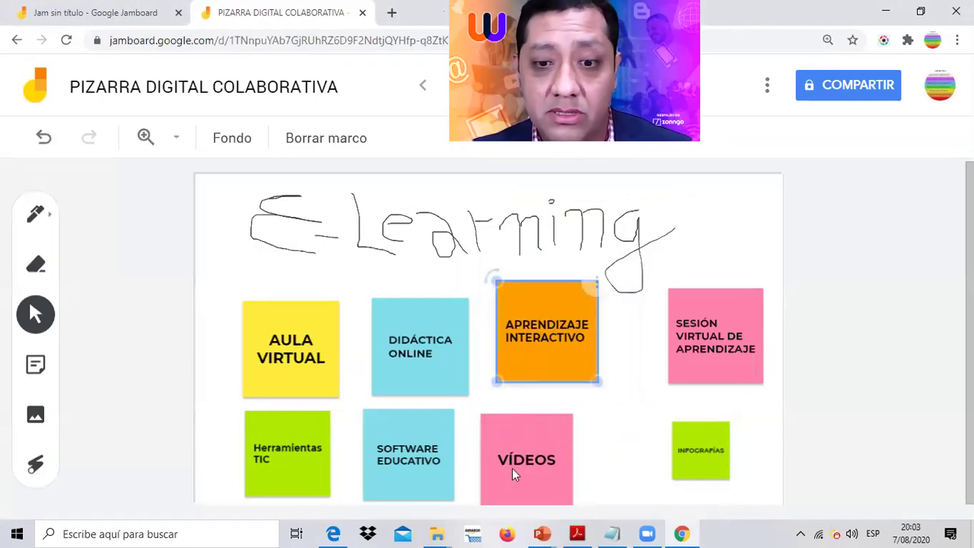
{"action": "left_click_drag", "start_coordinate": [513, 468], "coordinate": [531, 467]}
Enlarge the SESIÓN VIRTUAL DE APRENDIZAJE and INFOGRAFÍAS notes and line them up as the last column
{"action": "left_click", "coordinate": [715, 335]}
{"action": "left_click_drag", "start_coordinate": [715, 335], "coordinate": [717, 327]}
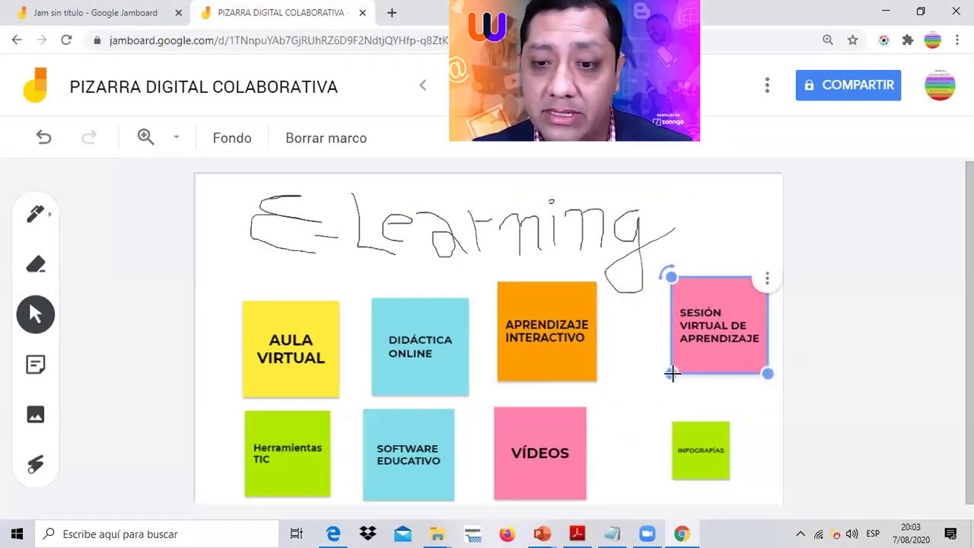
{"action": "left_click_drag", "start_coordinate": [668, 373], "coordinate": [657, 388]}
{"action": "left_click_drag", "start_coordinate": [673, 423], "coordinate": [689, 400]}
{"action": "left_click_drag", "start_coordinate": [687, 457], "coordinate": [649, 493]}
{"action": "left_click", "coordinate": [782, 448]}
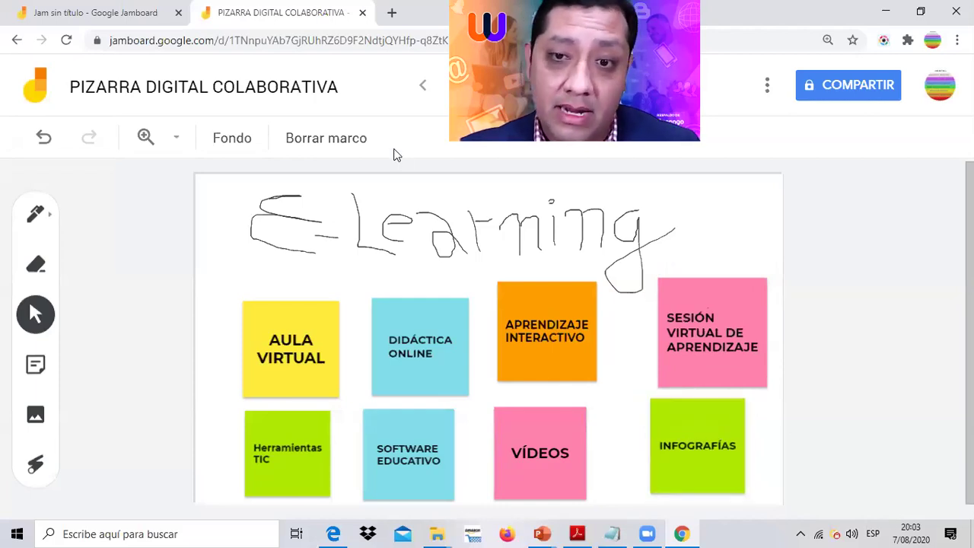
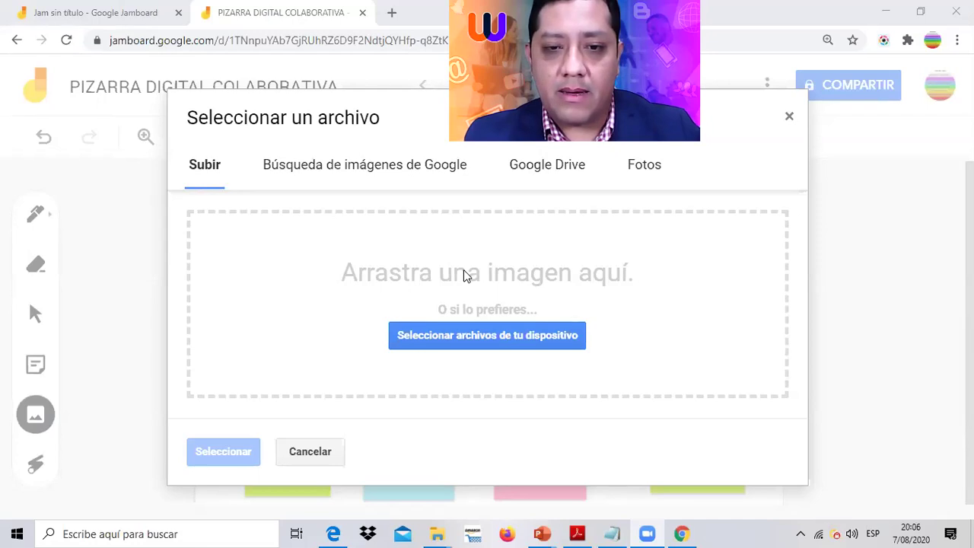
Insert the image MARKTING-DIGITAL from the desktop folder MUNDO TIC Y NEGOCIOS onto the board
{"action": "left_click", "coordinate": [483, 335]}
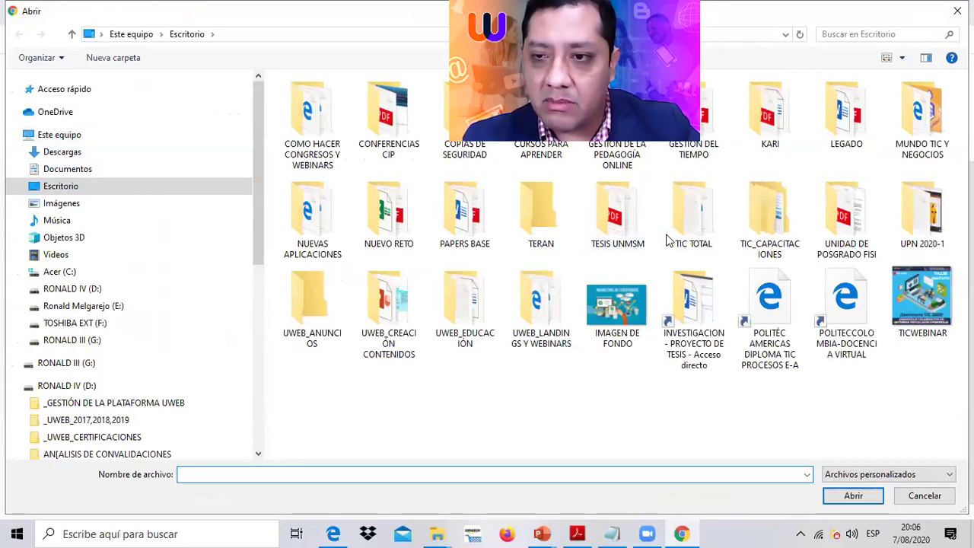
{"action": "double_click", "coordinate": [922, 114]}
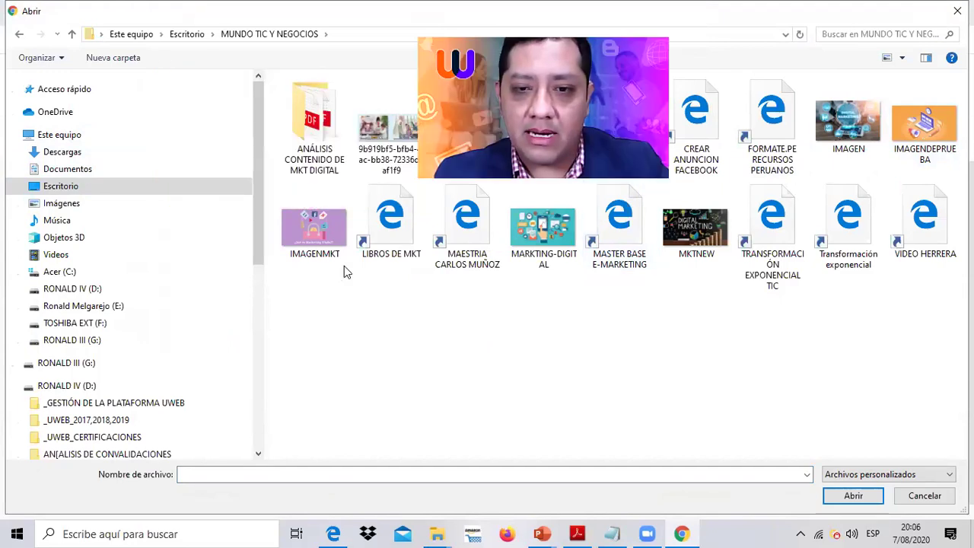
{"action": "left_click", "coordinate": [537, 237]}
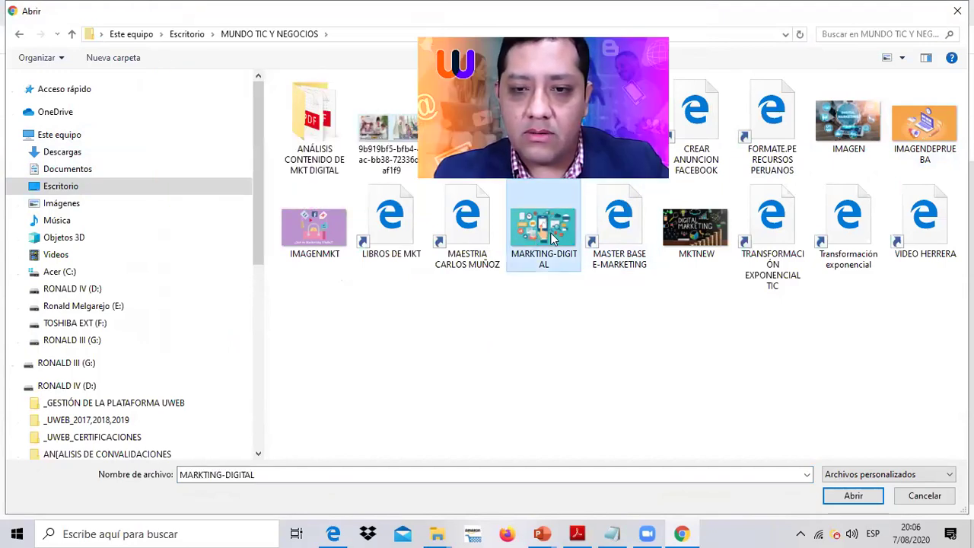
{"action": "double_click", "coordinate": [553, 239]}
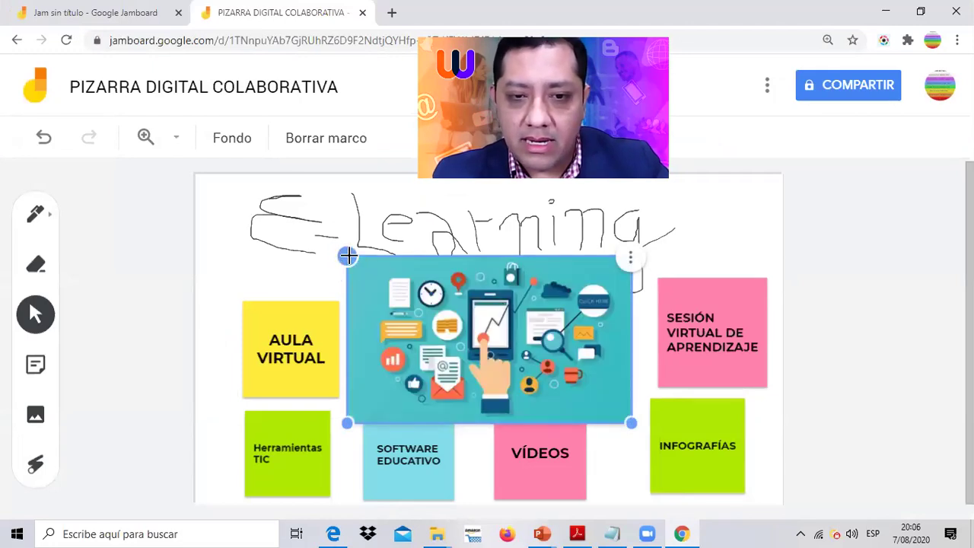
Shrink the inserted image and move it off the blue notes toward the board's left edge
{"action": "mouse_move", "coordinate": [347, 256]}
{"action": "left_mouse_down"}
{"action": "mouse_move", "coordinate": [339, 261]}
{"action": "mouse_move", "coordinate": [353, 275]}
{"action": "mouse_move", "coordinate": [330, 261]}
{"action": "mouse_move", "coordinate": [373, 252]}
{"action": "mouse_move", "coordinate": [337, 250]}
{"action": "mouse_move", "coordinate": [347, 267]}
{"action": "mouse_move", "coordinate": [342, 257]}
{"action": "left_mouse_up"}
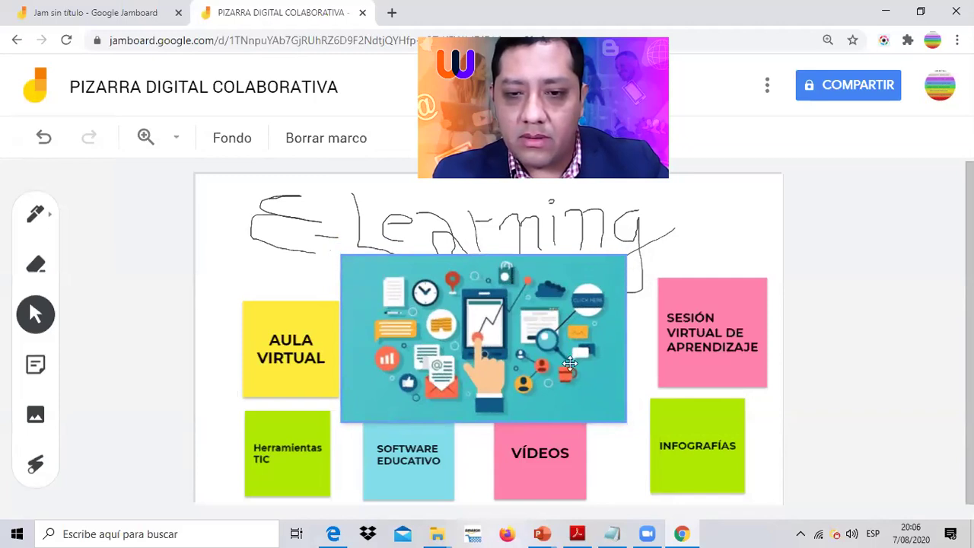
{"action": "left_click_drag", "start_coordinate": [627, 422], "coordinate": [517, 358]}
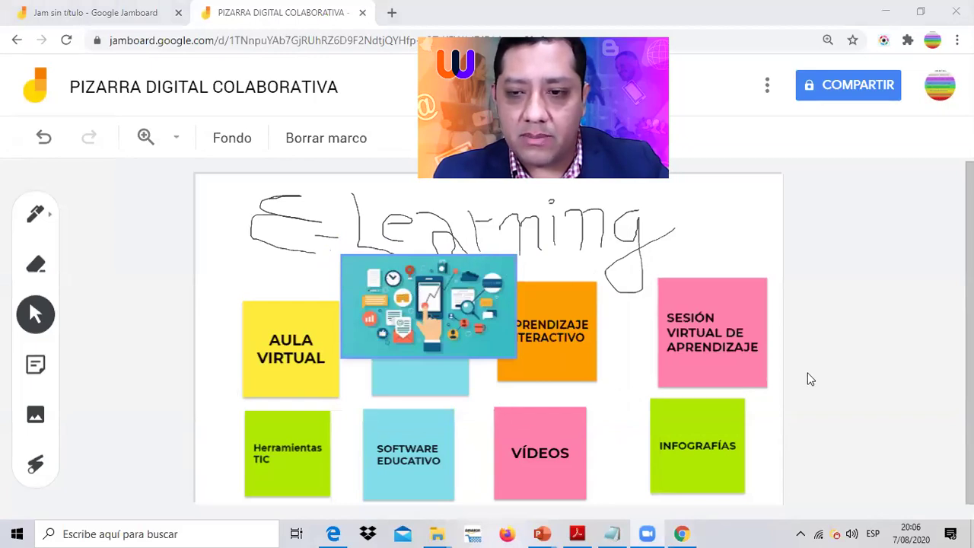
{"action": "left_click_drag", "start_coordinate": [405, 329], "coordinate": [277, 404]}
Shift the APRENDIZAJE INTERACTIVO, VÍDEOS, DIDÁCTICA ONLINE, SOFTWARE EDUCATIVO and AULA VIRTUAL notes right to free space for the image
{"action": "left_click_drag", "start_coordinate": [577, 342], "coordinate": [606, 342]}
{"action": "left_click_drag", "start_coordinate": [555, 429], "coordinate": [593, 432]}
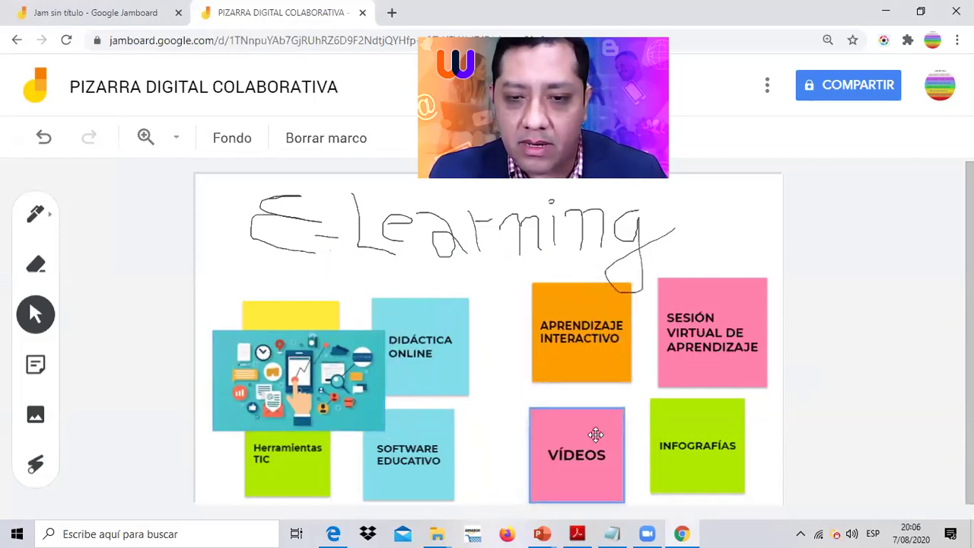
{"action": "left_click_drag", "start_coordinate": [455, 360], "coordinate": [502, 346]}
{"action": "left_click_drag", "start_coordinate": [442, 431], "coordinate": [499, 431]}
{"action": "left_click_drag", "start_coordinate": [300, 318], "coordinate": [366, 310]}
Move the image to the board's left edge and shrink it to fit beside the AULA VIRTUAL note
{"action": "left_click", "coordinate": [286, 363]}
{"action": "left_click_drag", "start_coordinate": [285, 363], "coordinate": [270, 326]}
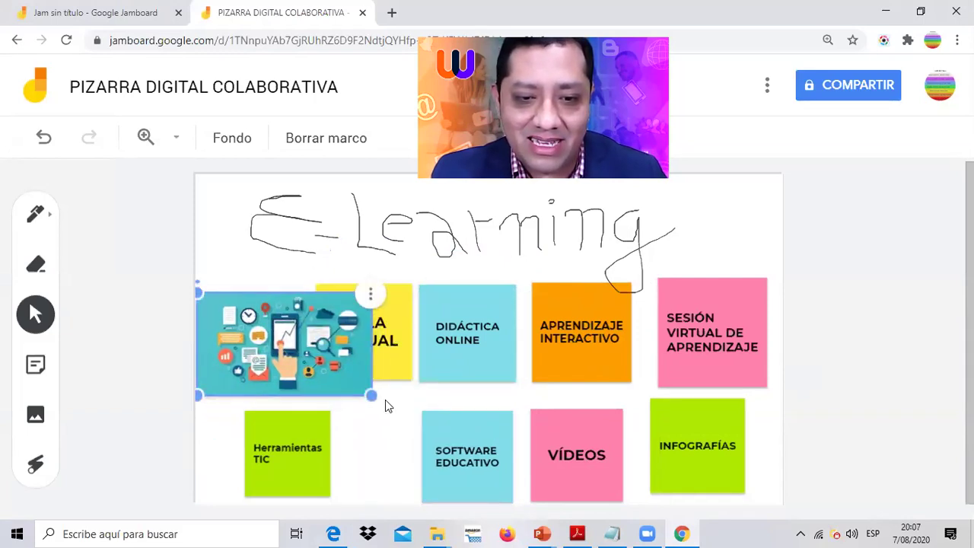
{"action": "left_click_drag", "start_coordinate": [373, 394], "coordinate": [312, 361]}
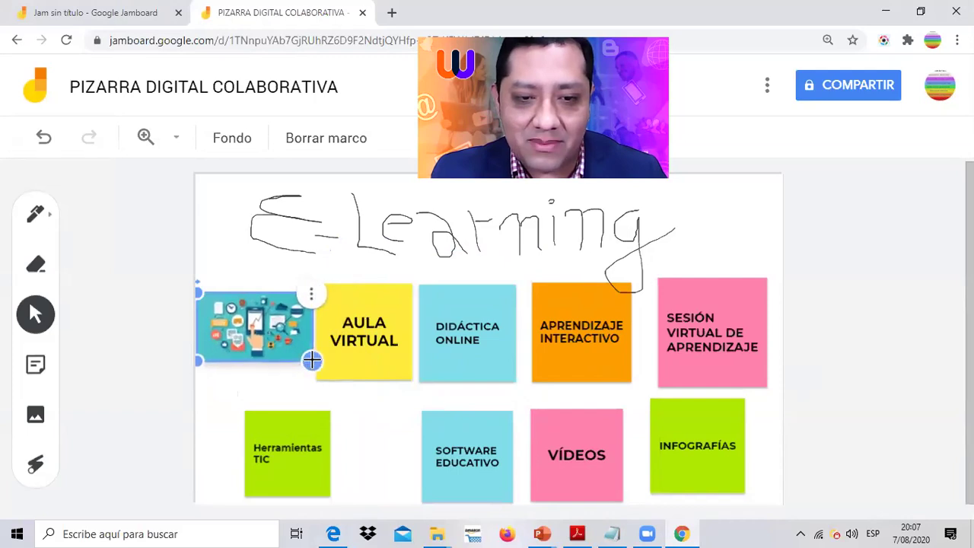
Move the Herramientas TIC note toward the board's left edge and insert the Moodle phone image from the MKT IMÁGENES TICS folder
{"action": "left_click_drag", "start_coordinate": [257, 445], "coordinate": [239, 438]}
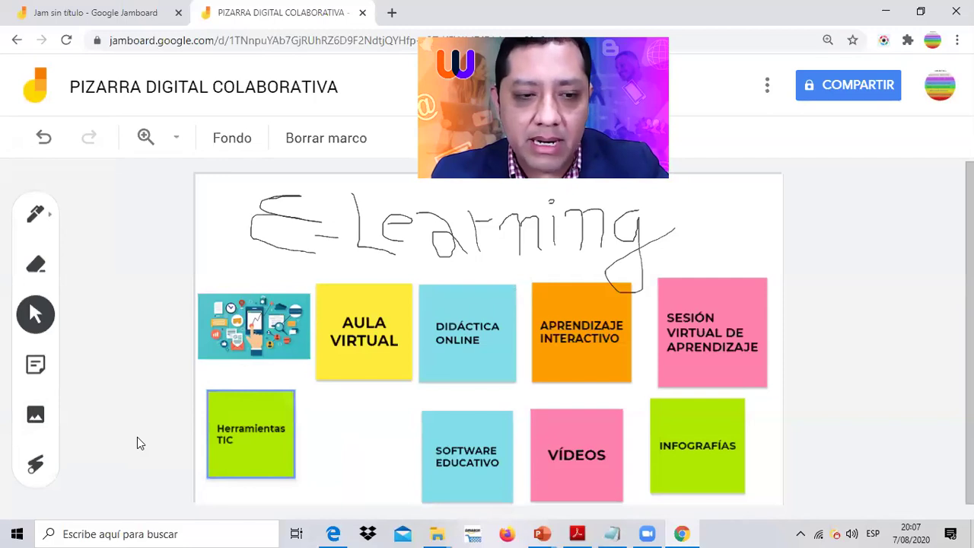
{"action": "left_click", "coordinate": [36, 417]}
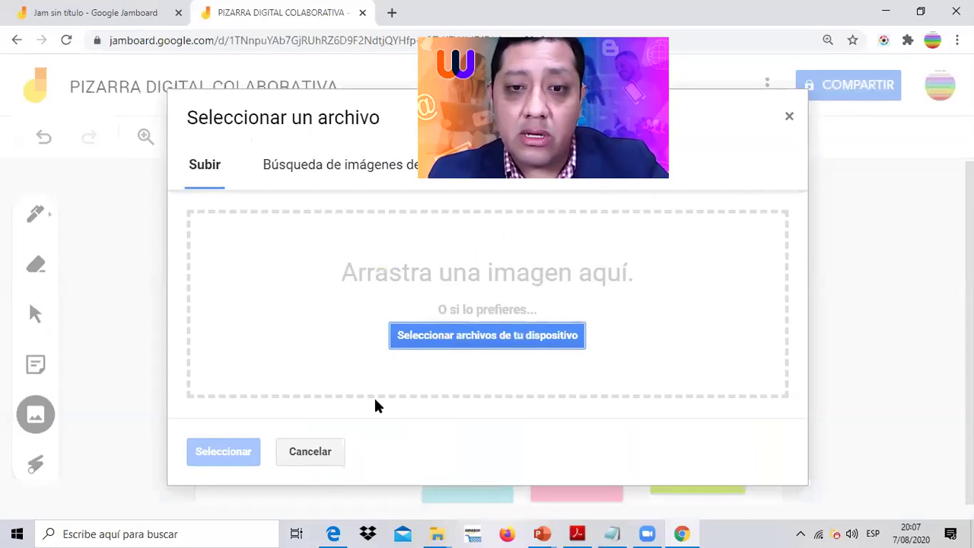
{"action": "key", "text": "Return"}
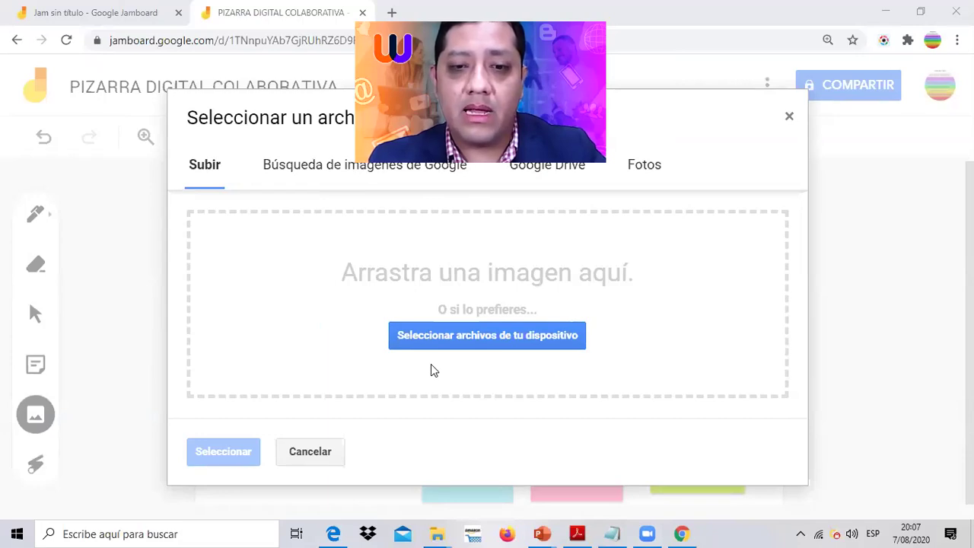
{"action": "left_click", "coordinate": [482, 341]}
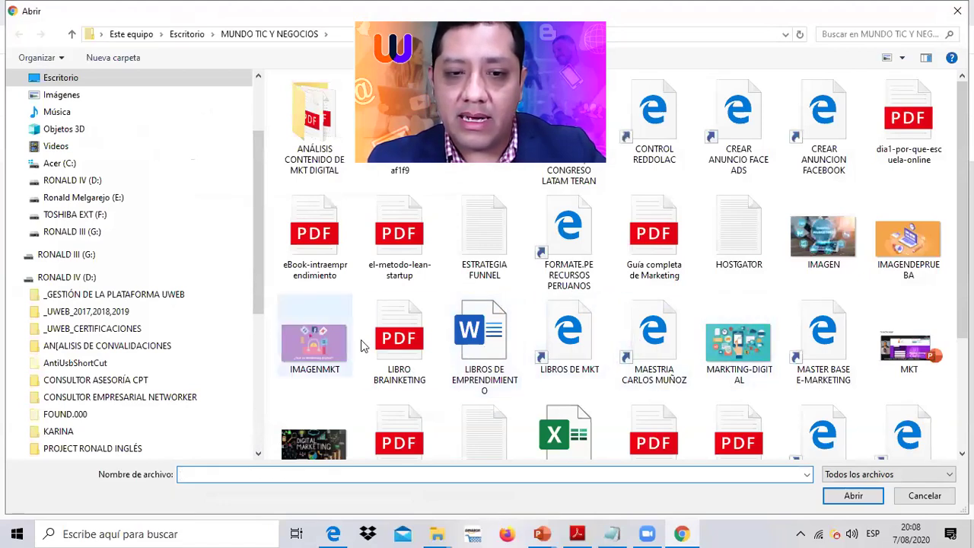
{"action": "scroll", "coordinate": [437, 343], "scroll_direction": "down", "scroll_amount": 2}
{"action": "scroll", "coordinate": [448, 341], "scroll_direction": "up", "scroll_amount": 2}
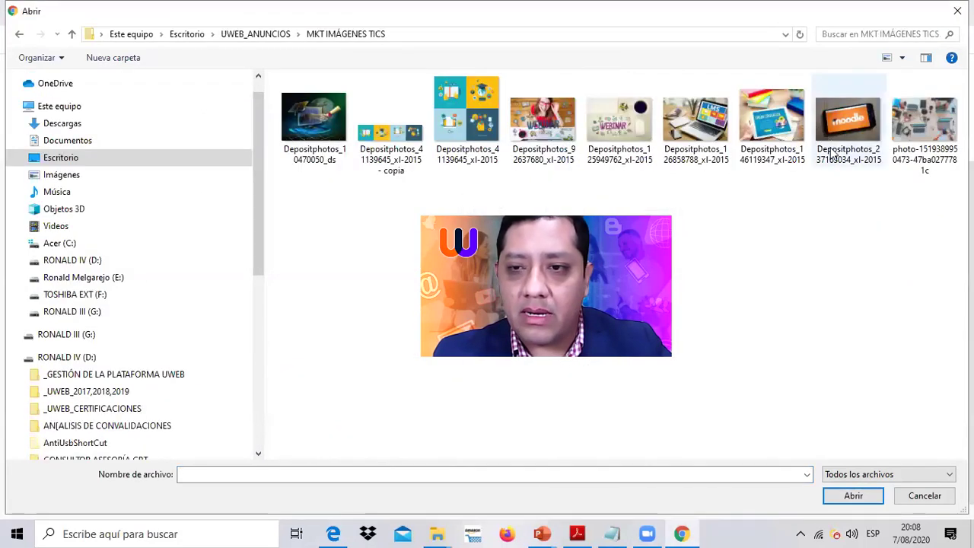
{"action": "left_click", "coordinate": [846, 122]}
{"action": "double_click", "coordinate": [847, 122]}
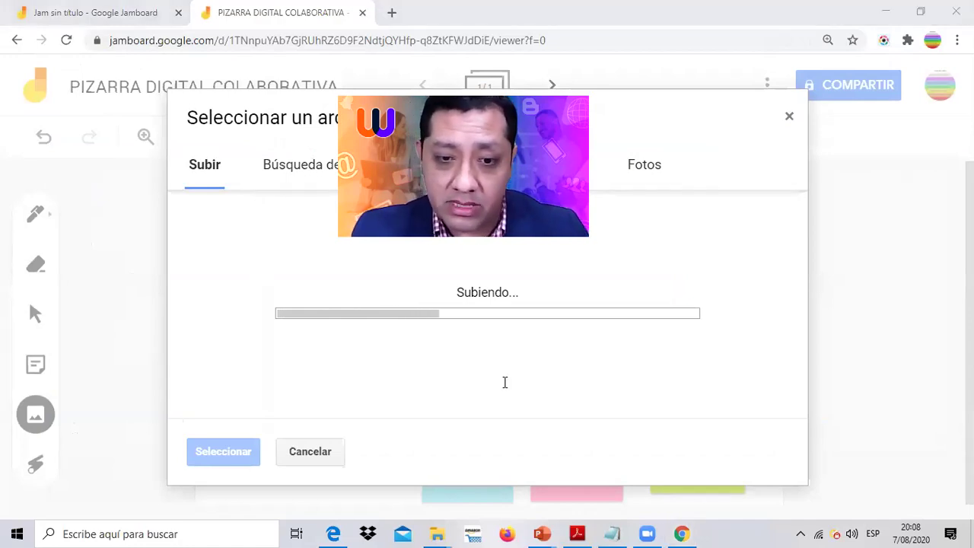
{"action": "key", "text": "Caps_Lock"}
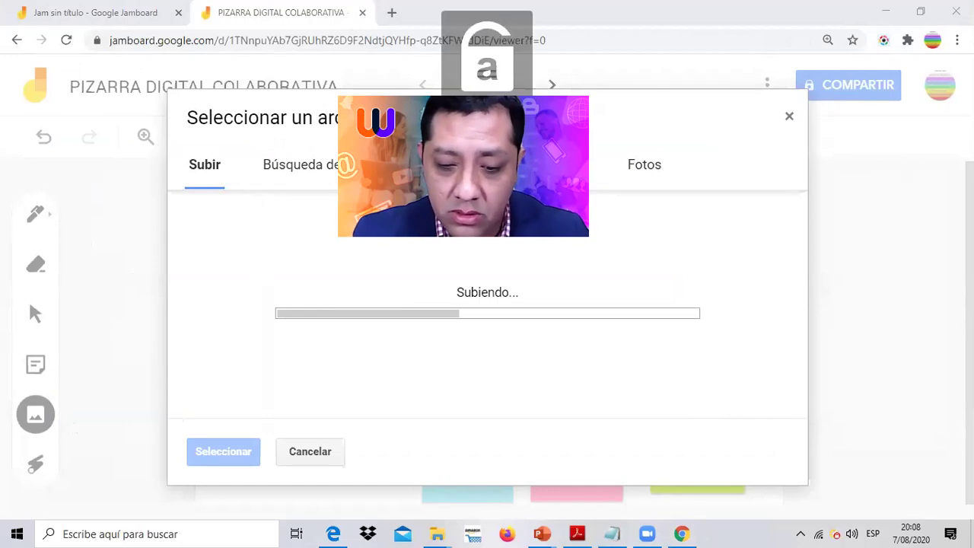
{"action": "key", "text": "Caps_Lock"}
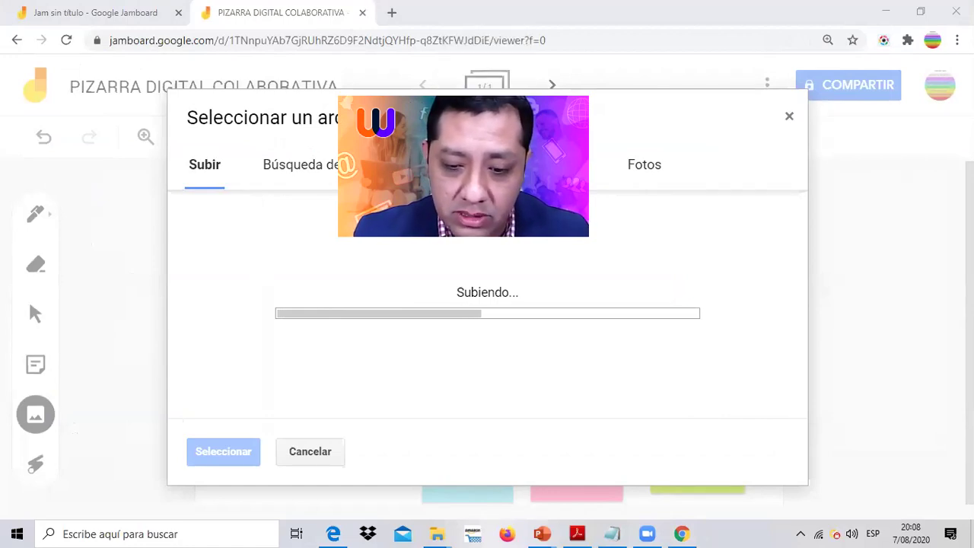
{"action": "key", "text": "Caps_Lock"}
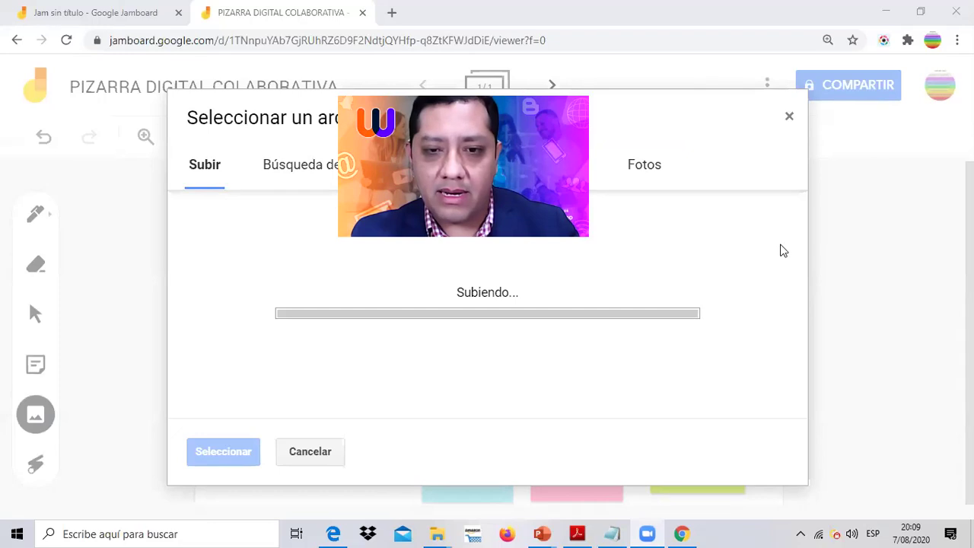
{"action": "left_click_drag", "start_coordinate": [615, 421], "coordinate": [506, 335]}
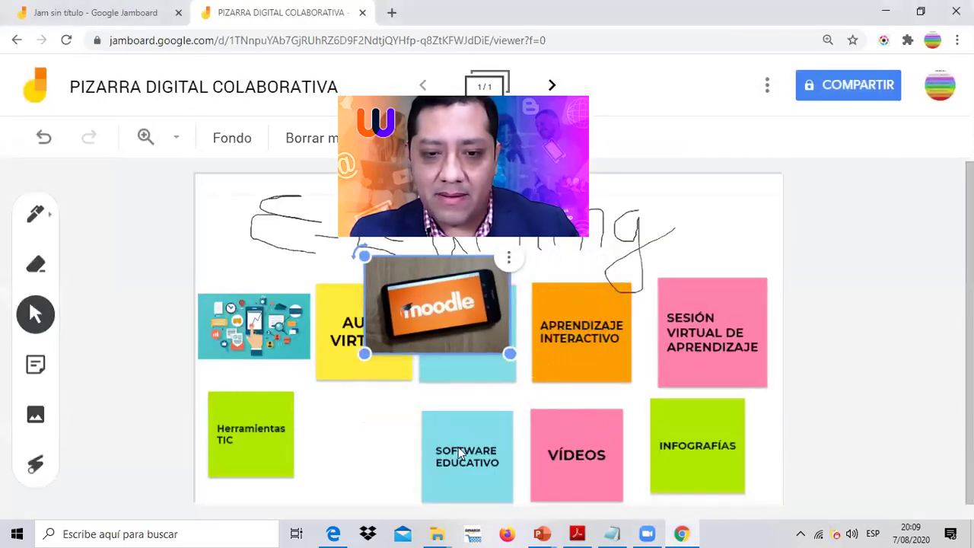
{"action": "key", "text": "Escape"}
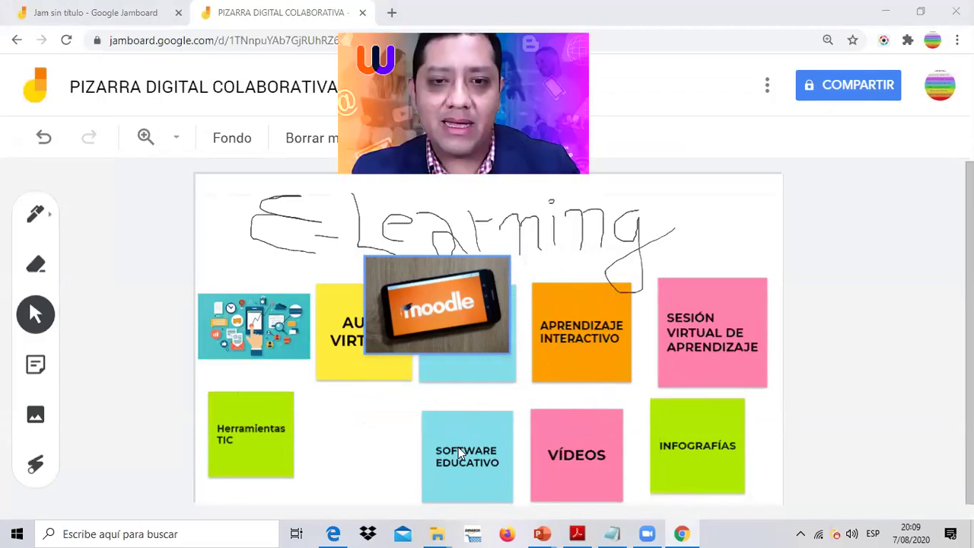
Fit the Moodle image between the Herramientas TIC and SOFTWARE EDUCATIVO notes, shrinking it and repositioning and enlarging the Herramientas TIC note
{"action": "left_click_drag", "start_coordinate": [503, 335], "coordinate": [411, 487]}
{"action": "left_click_drag", "start_coordinate": [256, 431], "coordinate": [241, 444]}
{"action": "mouse_move", "coordinate": [285, 484]}
{"action": "left_mouse_down"}
{"action": "mouse_move", "coordinate": [278, 477]}
{"action": "mouse_move", "coordinate": [290, 497]}
{"action": "left_mouse_up"}
{"action": "left_click_drag", "start_coordinate": [343, 469], "coordinate": [333, 462]}
{"action": "left_click_drag", "start_coordinate": [406, 480], "coordinate": [418, 491]}
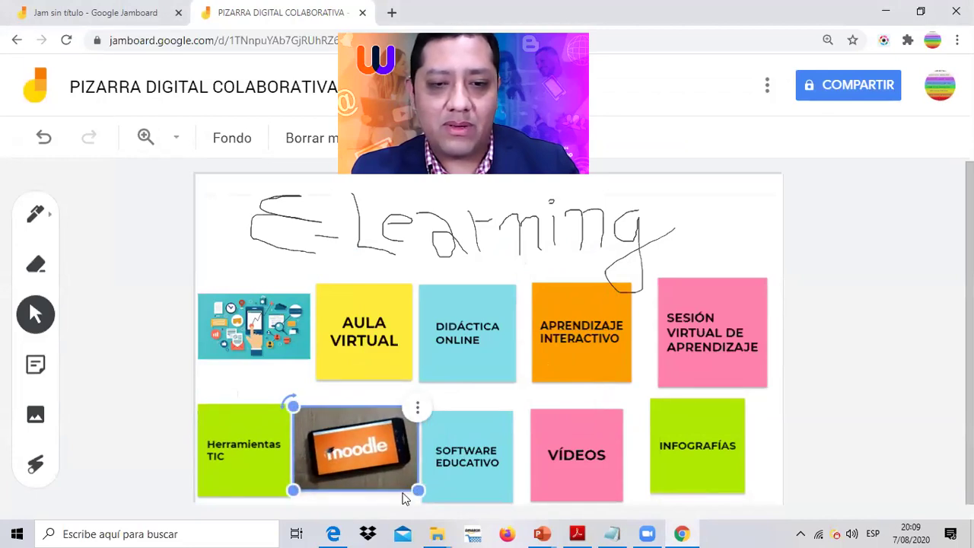
{"action": "left_click", "coordinate": [834, 256]}
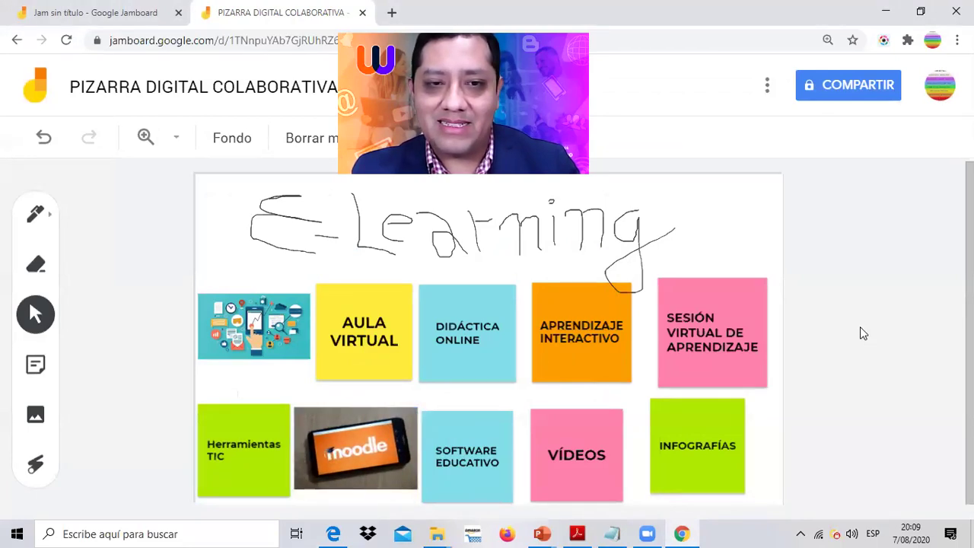
{"action": "scroll", "coordinate": [860, 327], "scroll_direction": "up", "scroll_amount": 1}
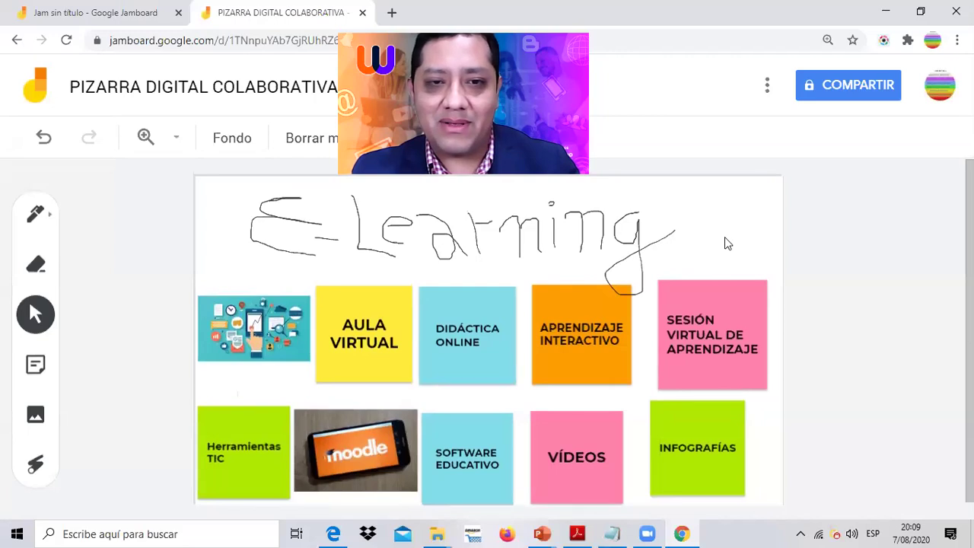
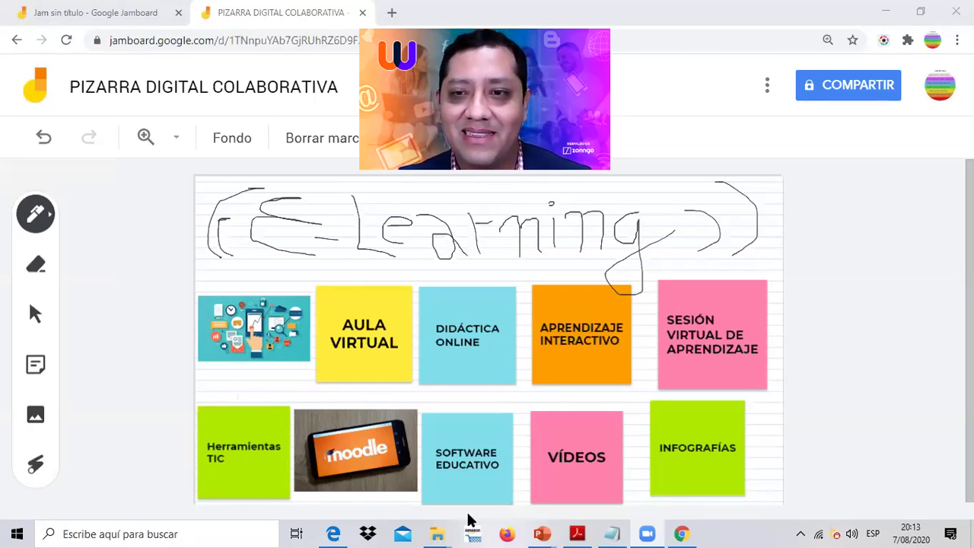
Save the current board frame as an image
{"action": "left_click", "coordinate": [767, 85]}
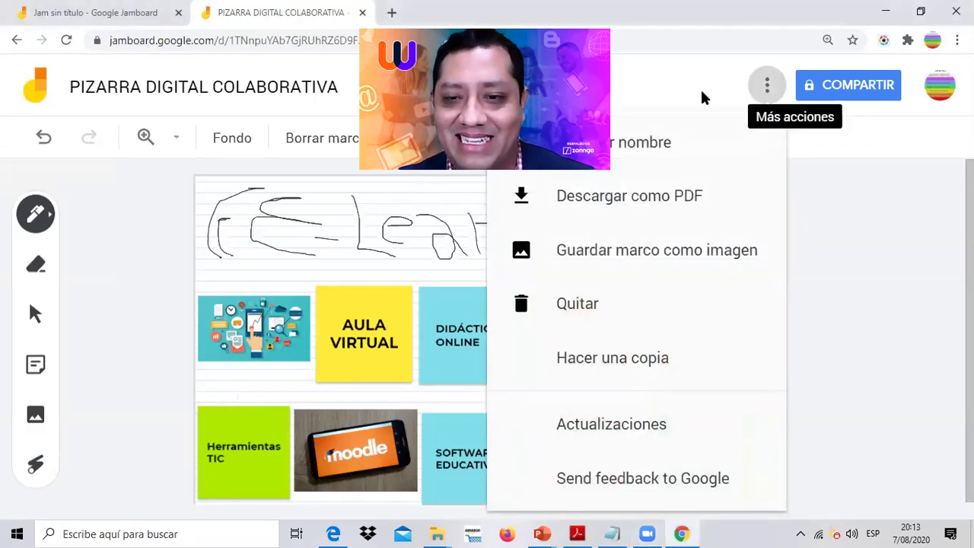
{"action": "left_click", "coordinate": [564, 249]}
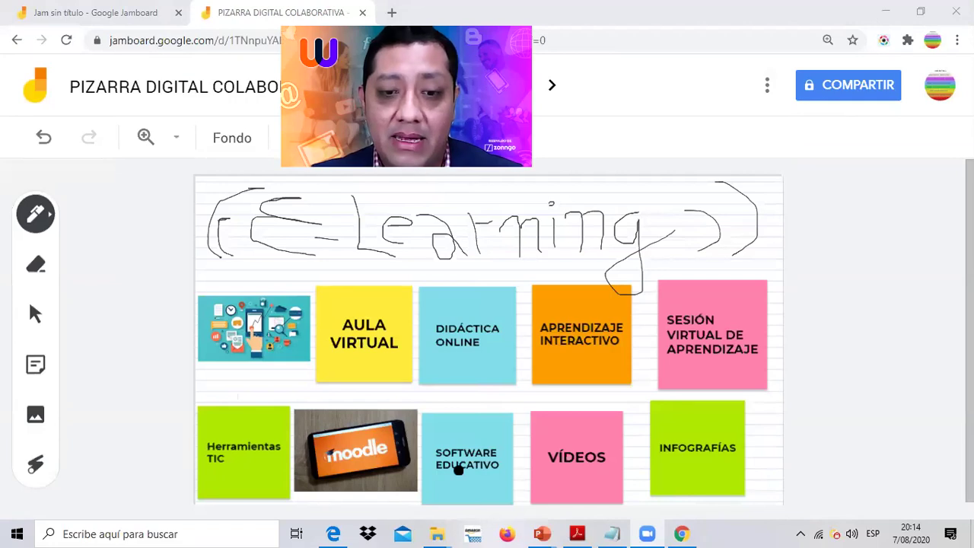
{"action": "left_click", "coordinate": [769, 86]}
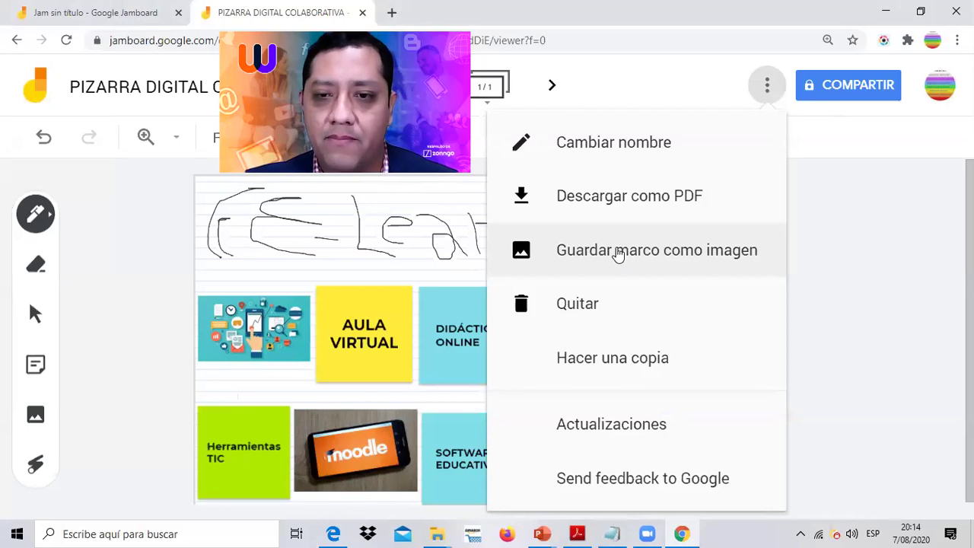
{"action": "left_click", "coordinate": [401, 532]}
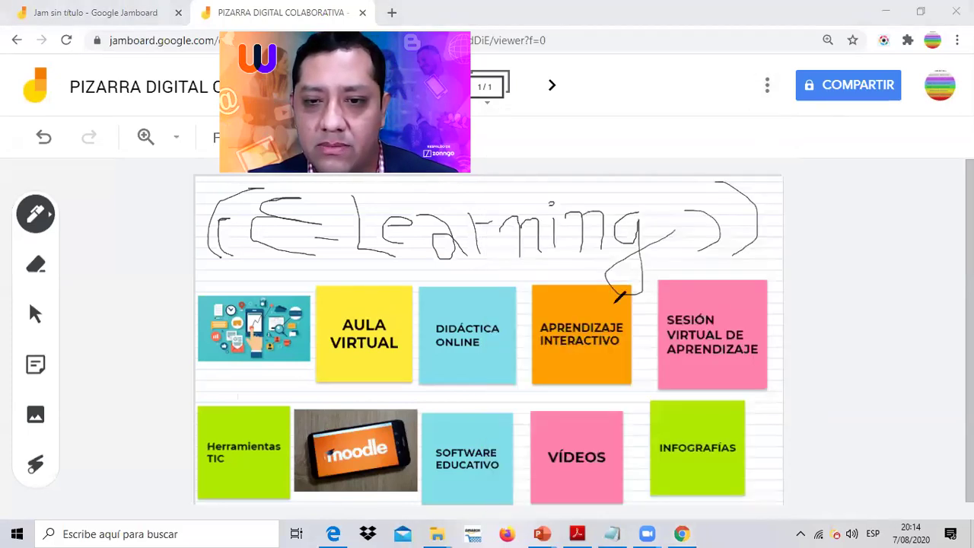
{"action": "left_click", "coordinate": [765, 85]}
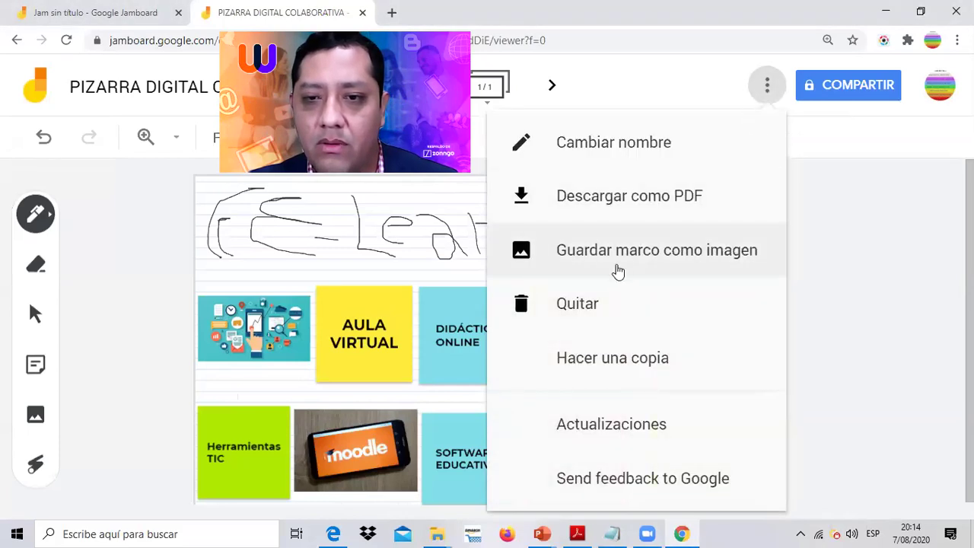
{"action": "left_click", "coordinate": [611, 255]}
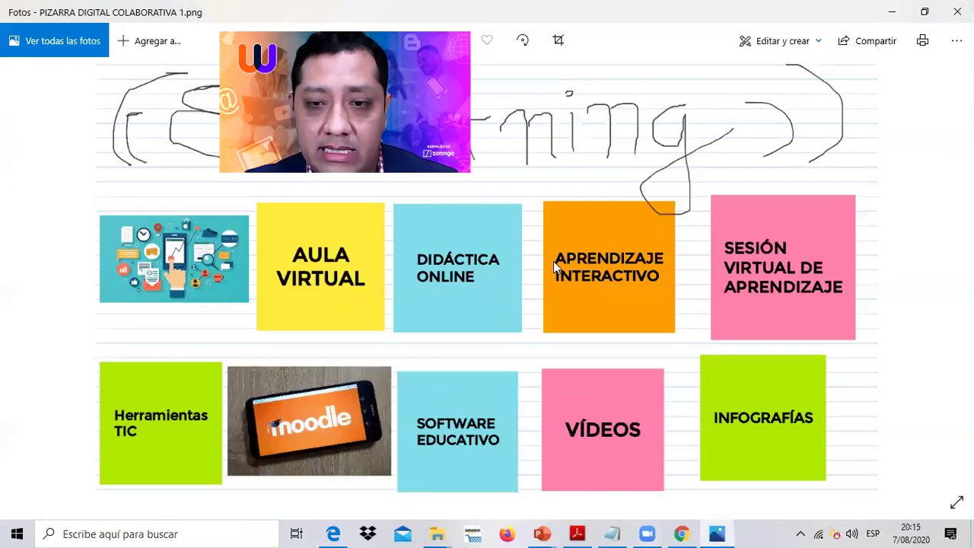
Examine the exported image PIZARRA DIGITAL COLABORATIVA 1.png in Fotos, then return to the board
{"action": "scroll", "coordinate": [553, 261], "scroll_direction": "up", "scroll_amount": 1}
{"action": "scroll", "coordinate": [553, 261], "scroll_direction": "down", "scroll_amount": 1}
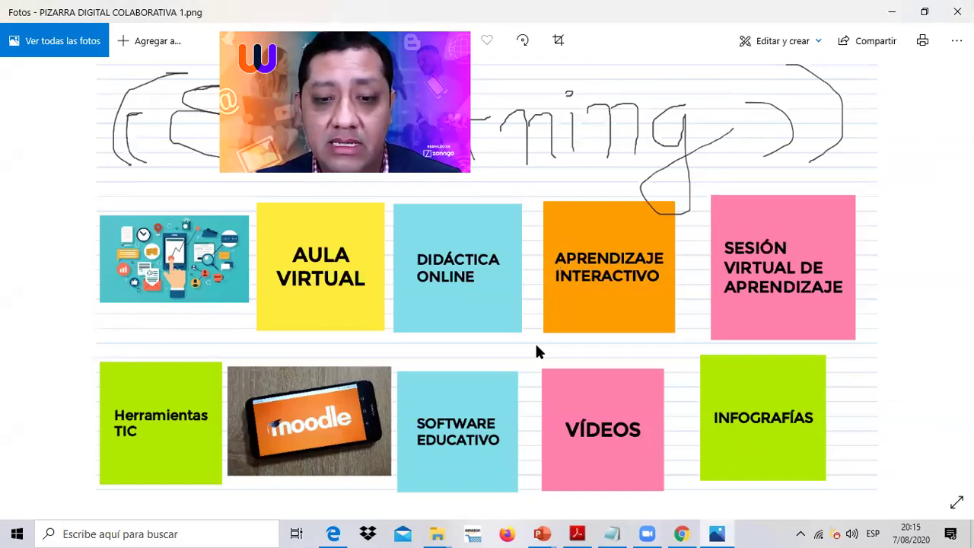
{"action": "left_click", "coordinate": [892, 12]}
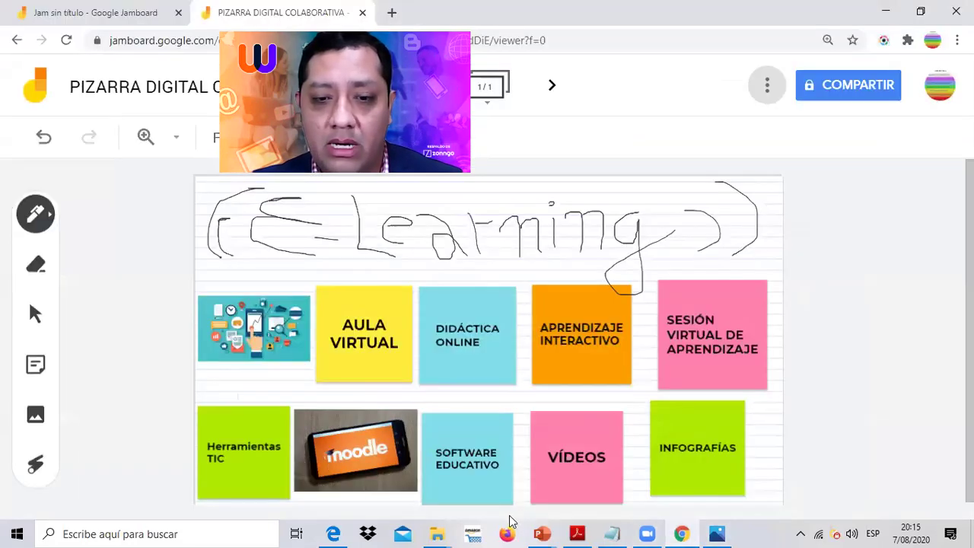
Download the PIZARRA DIGITAL COLABORATIVA board as a PDF
{"action": "left_click", "coordinate": [768, 84]}
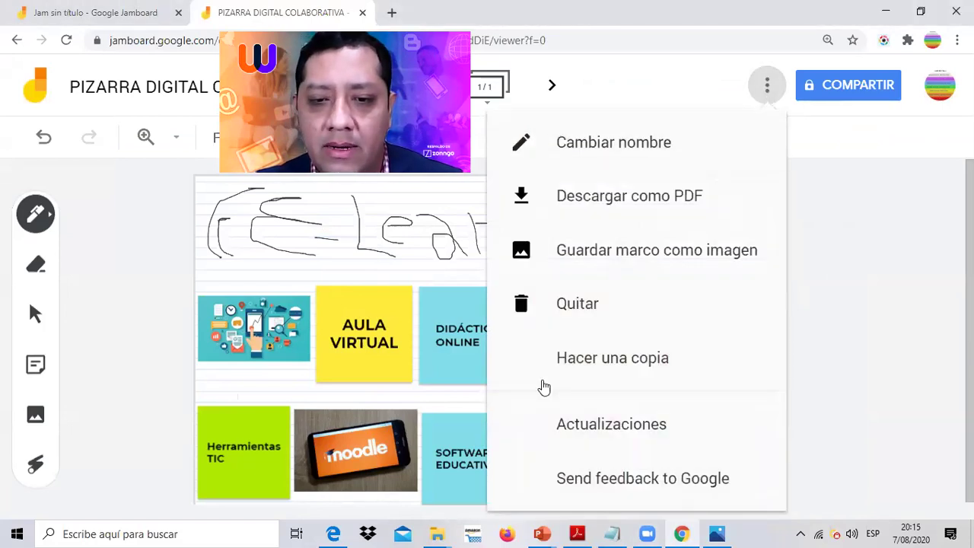
{"action": "left_click", "coordinate": [764, 83]}
{"action": "left_click", "coordinate": [763, 83]}
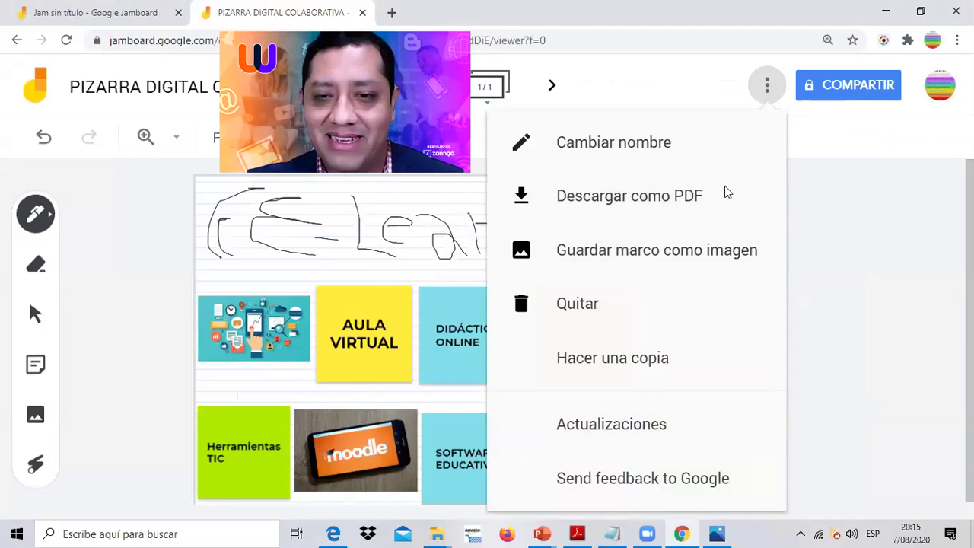
{"action": "left_click", "coordinate": [685, 102]}
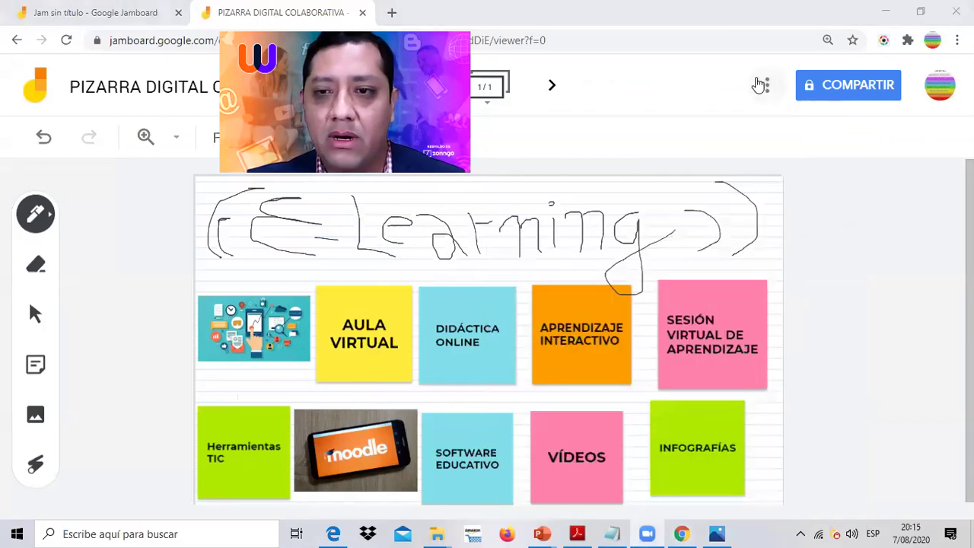
{"action": "left_click", "coordinate": [763, 85]}
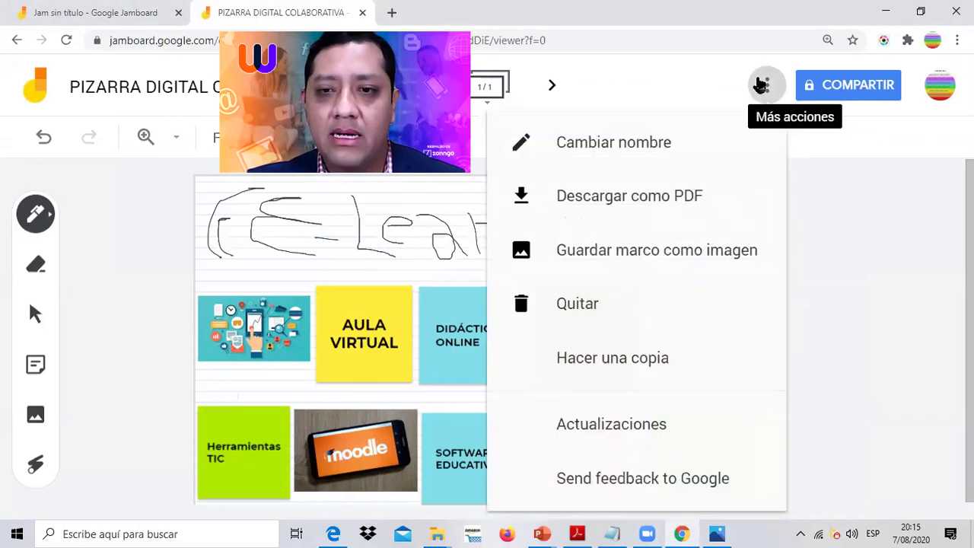
{"action": "left_click", "coordinate": [635, 199]}
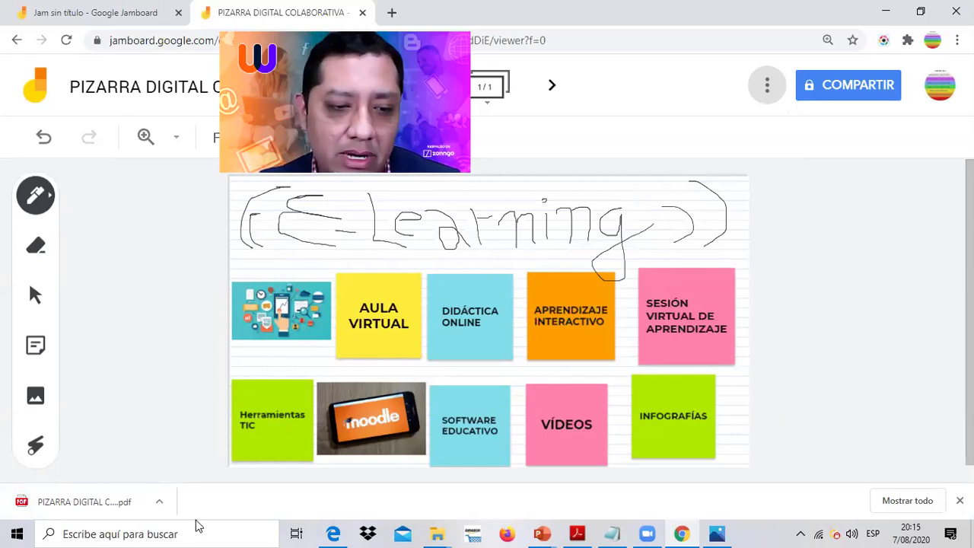
Open the downloaded board PDF to check its contents and return to the Jamboard board
{"action": "left_click", "coordinate": [104, 506]}
{"action": "scroll", "coordinate": [509, 247], "scroll_direction": "down", "scroll_amount": 1}
{"action": "scroll", "coordinate": [509, 246], "scroll_direction": "up", "scroll_amount": 1}
{"action": "scroll", "coordinate": [657, 274], "scroll_direction": "down", "scroll_amount": 1}
{"action": "scroll", "coordinate": [649, 268], "scroll_direction": "up", "scroll_amount": 1}
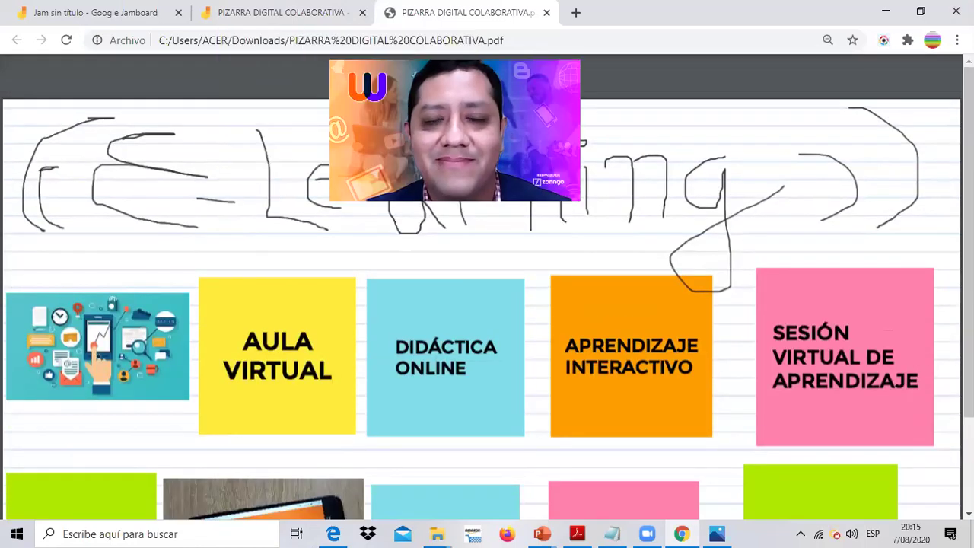
{"action": "left_click", "coordinate": [276, 11]}
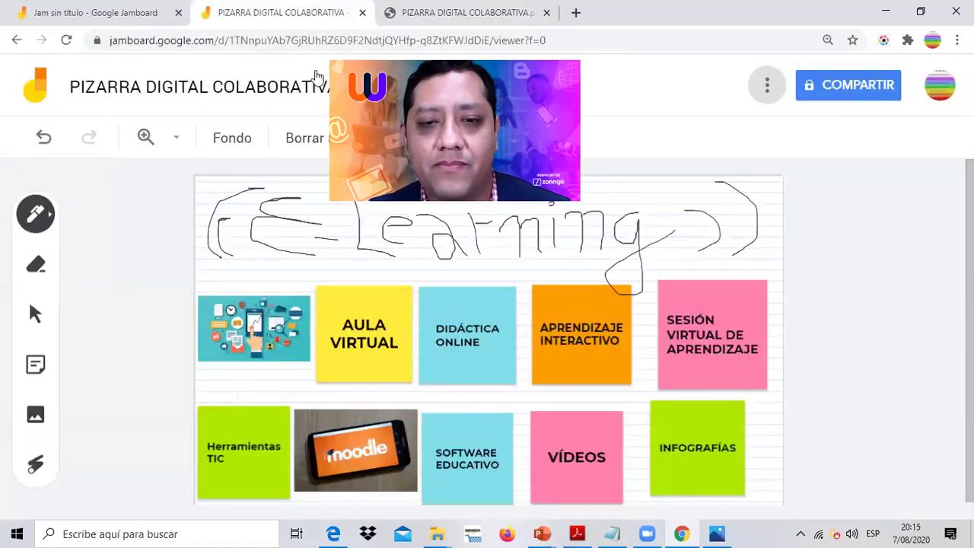
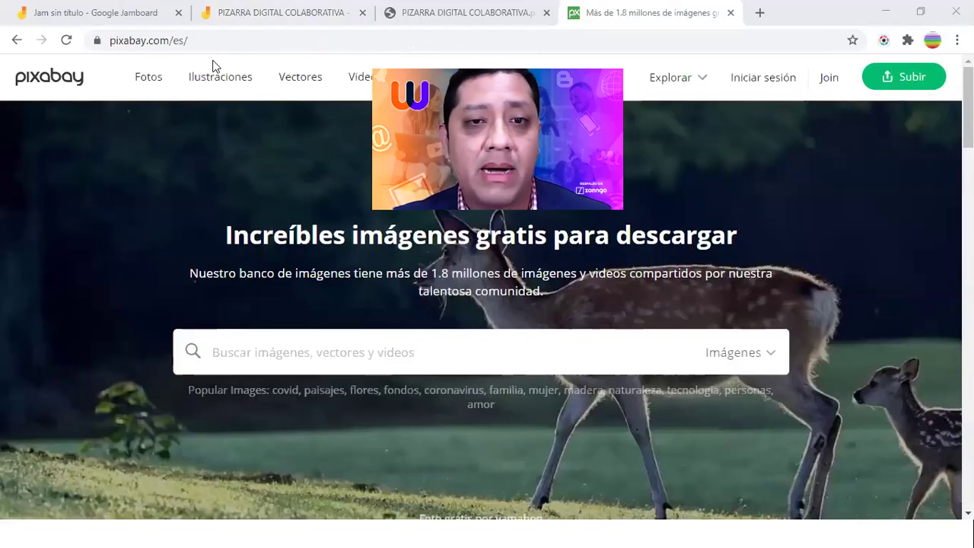
Browse the free images on the Pixabay home page and return to its search area
{"action": "left_click", "coordinate": [226, 41]}
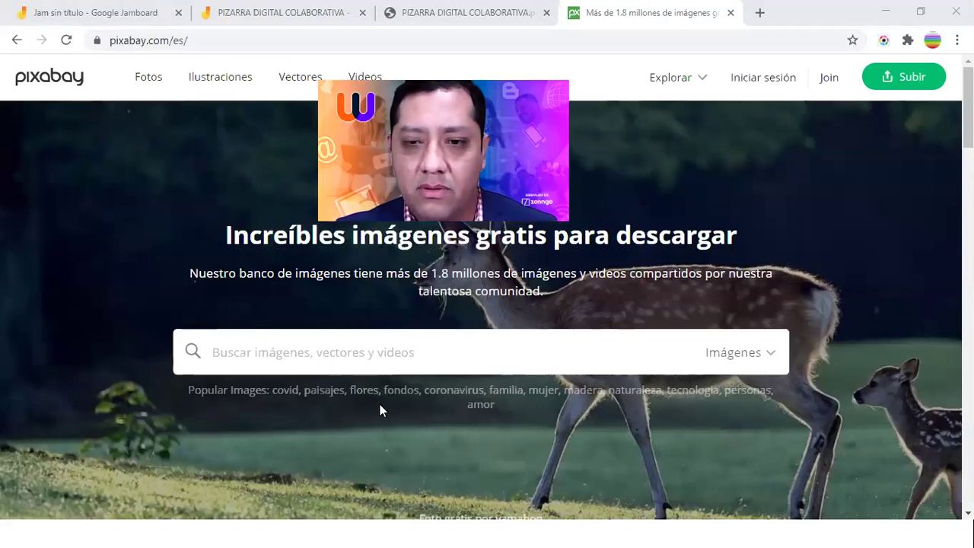
{"action": "scroll", "coordinate": [711, 284], "scroll_direction": "down", "scroll_amount": 10}
{"action": "scroll", "coordinate": [712, 283], "scroll_direction": "down", "scroll_amount": 6}
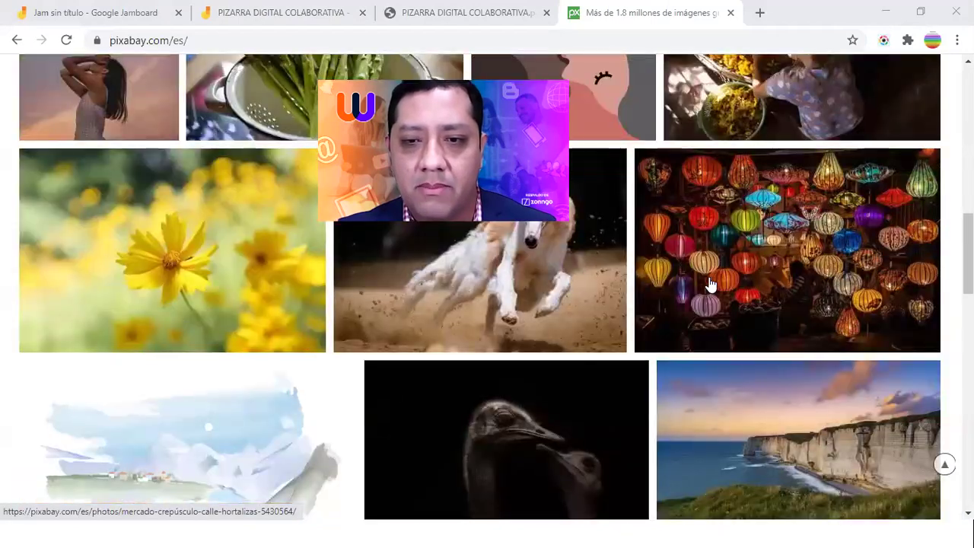
{"action": "scroll", "coordinate": [681, 289], "scroll_direction": "up", "scroll_amount": 16}
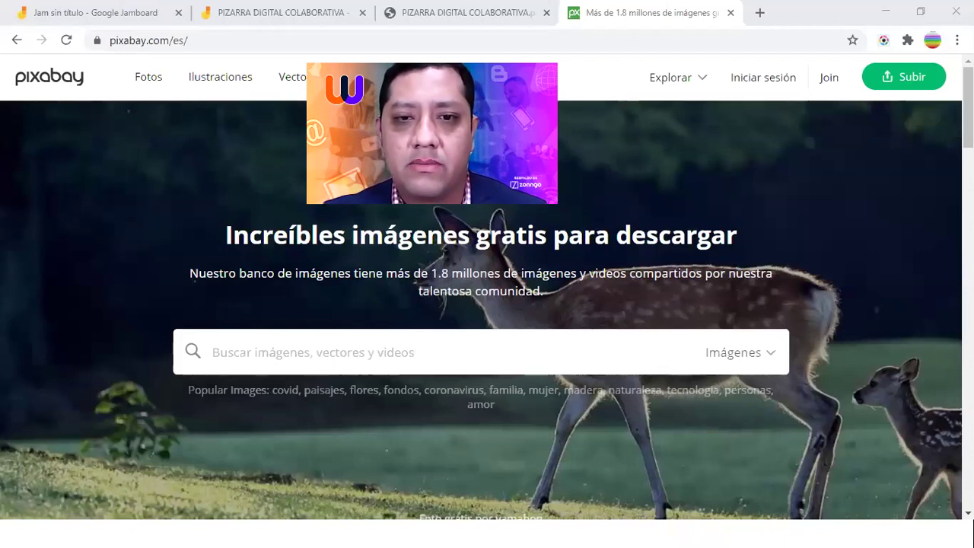
{"action": "left_click_drag", "start_coordinate": [559, 205], "coordinate": [561, 214]}
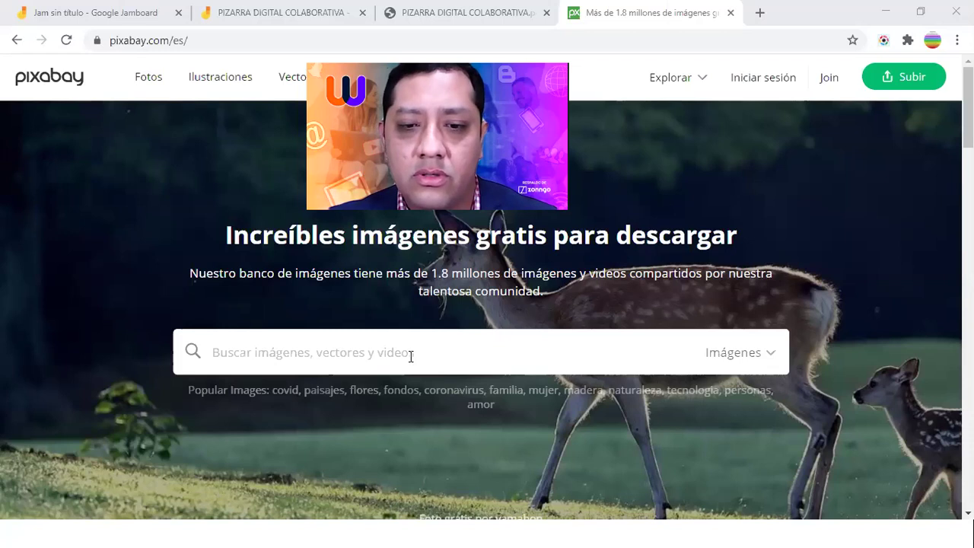
Return from Pixabay to Jamboard, go to its home page and create a new jam
{"action": "key", "text": "ctrl+2"}
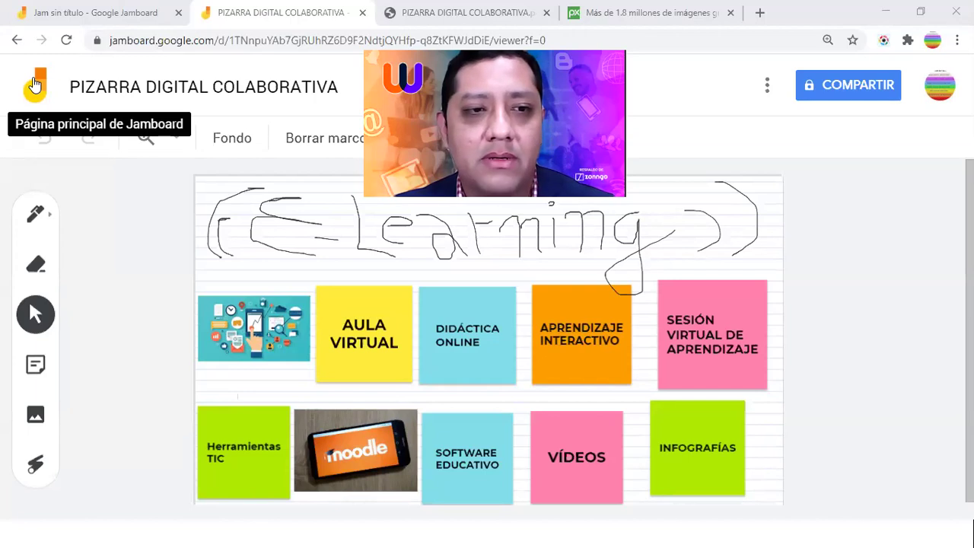
{"action": "left_click", "coordinate": [34, 85]}
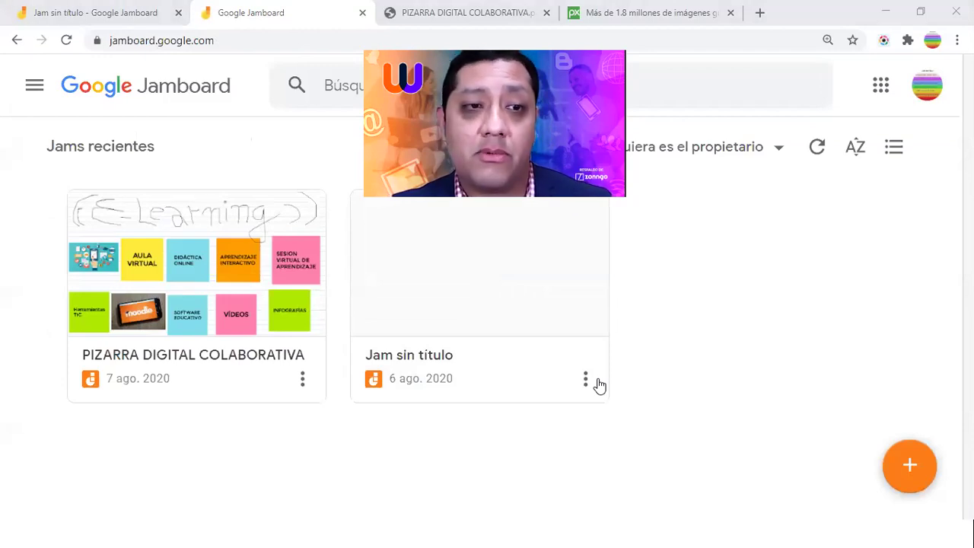
{"action": "left_click", "coordinate": [19, 42]}
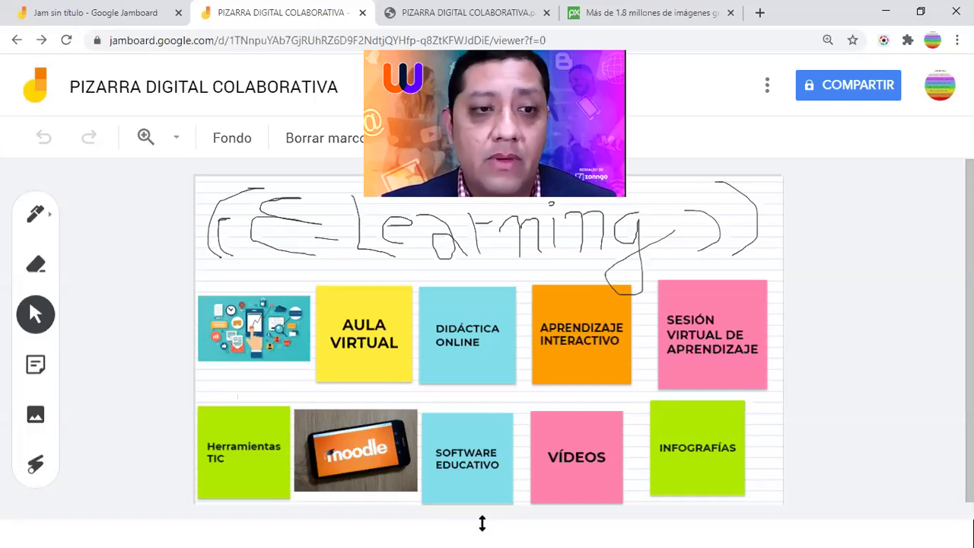
{"action": "left_click", "coordinate": [38, 89]}
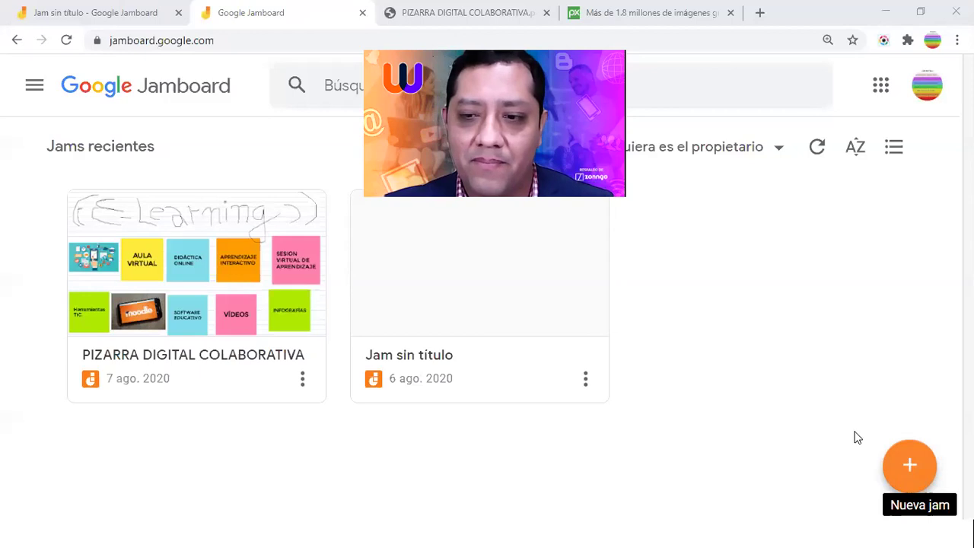
{"action": "left_click", "coordinate": [909, 466]}
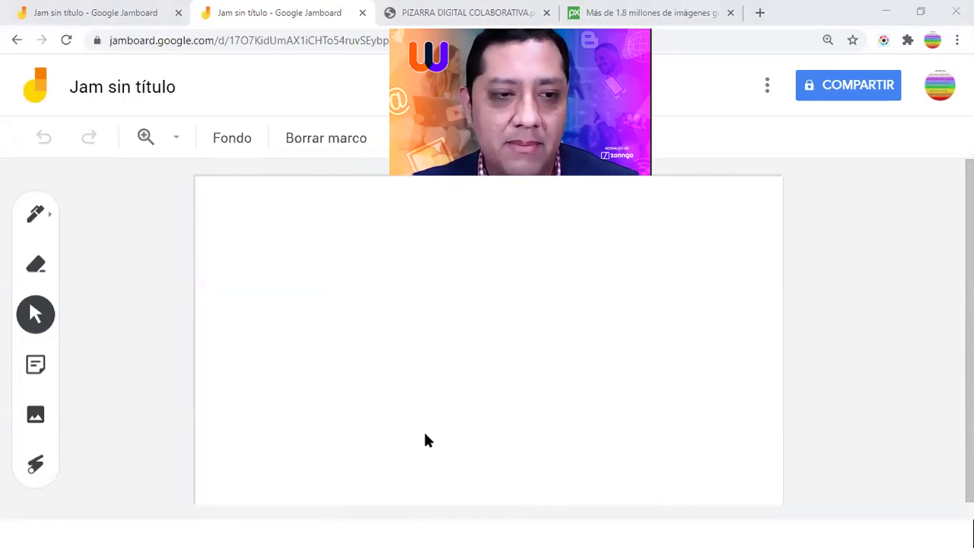
Handwrite the heading "estrategias didácticas" in black pen across the top of the first frame and underline both words
{"action": "left_click", "coordinate": [38, 216]}
{"action": "left_click", "coordinate": [49, 222]}
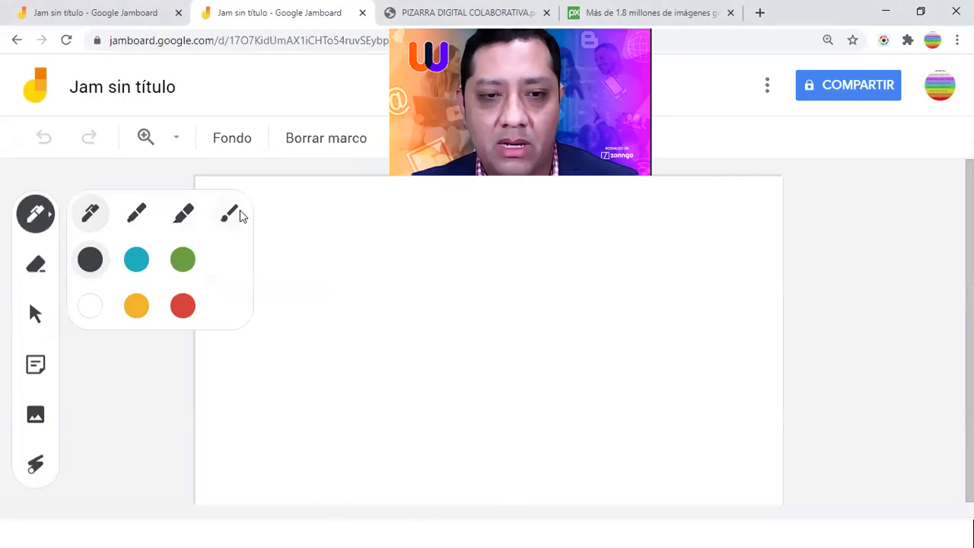
{"action": "mouse_move", "coordinate": [265, 210]}
{"action": "left_mouse_down"}
{"action": "mouse_move", "coordinate": [261, 202]}
{"action": "mouse_move", "coordinate": [265, 235]}
{"action": "mouse_move", "coordinate": [286, 214]}
{"action": "mouse_move", "coordinate": [289, 241]}
{"action": "left_mouse_up"}
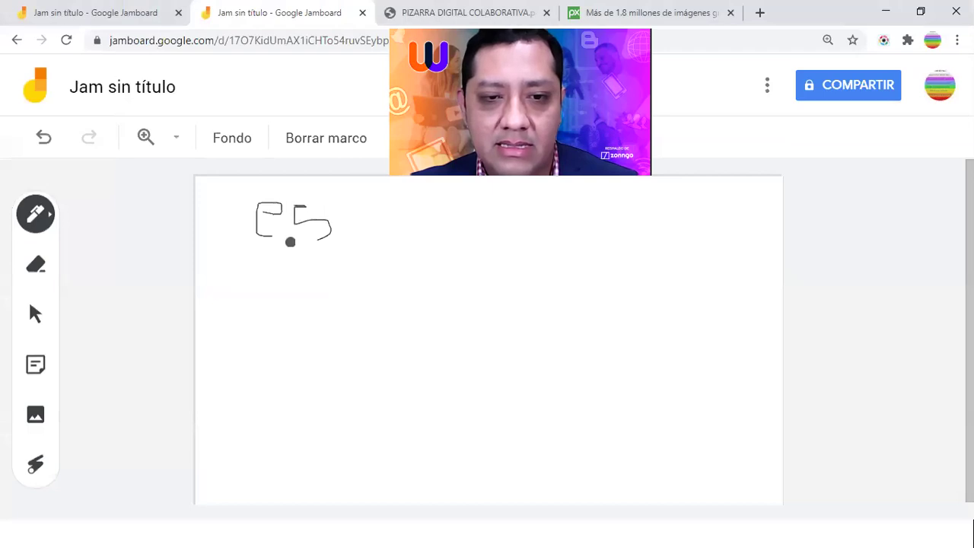
{"action": "mouse_move", "coordinate": [318, 204]}
{"action": "left_mouse_down"}
{"action": "mouse_move", "coordinate": [363, 204]}
{"action": "mouse_move", "coordinate": [347, 245]}
{"action": "left_mouse_up"}
{"action": "mouse_move", "coordinate": [351, 211]}
{"action": "left_mouse_down"}
{"action": "mouse_move", "coordinate": [360, 236]}
{"action": "mouse_move", "coordinate": [374, 215]}
{"action": "mouse_move", "coordinate": [401, 222]}
{"action": "mouse_move", "coordinate": [403, 252]}
{"action": "left_mouse_up"}
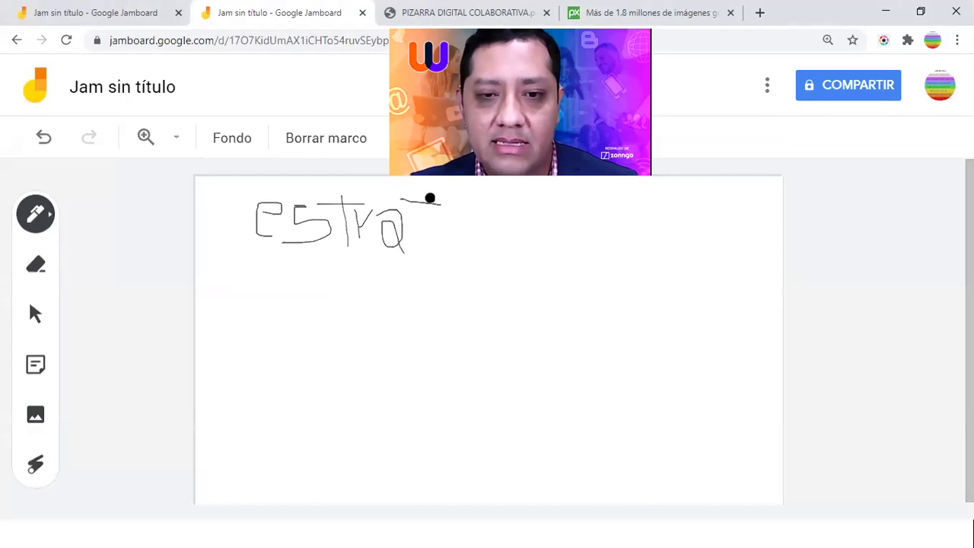
{"action": "mouse_move", "coordinate": [425, 214]}
{"action": "left_mouse_down"}
{"action": "mouse_move", "coordinate": [429, 245]}
{"action": "mouse_move", "coordinate": [452, 235]}
{"action": "mouse_move", "coordinate": [446, 259]}
{"action": "left_mouse_up"}
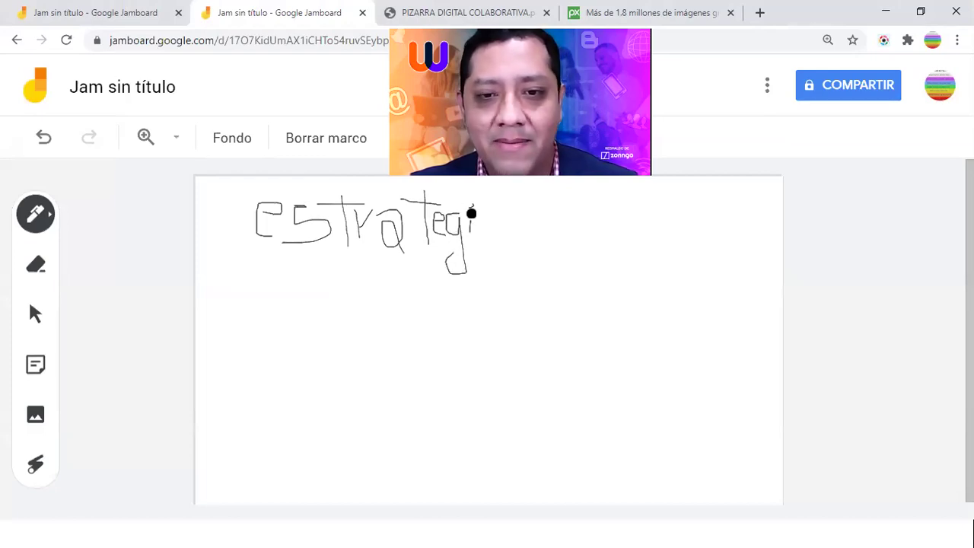
{"action": "mouse_move", "coordinate": [497, 231]}
{"action": "left_mouse_down"}
{"action": "mouse_move", "coordinate": [487, 232]}
{"action": "mouse_move", "coordinate": [512, 239]}
{"action": "left_mouse_up"}
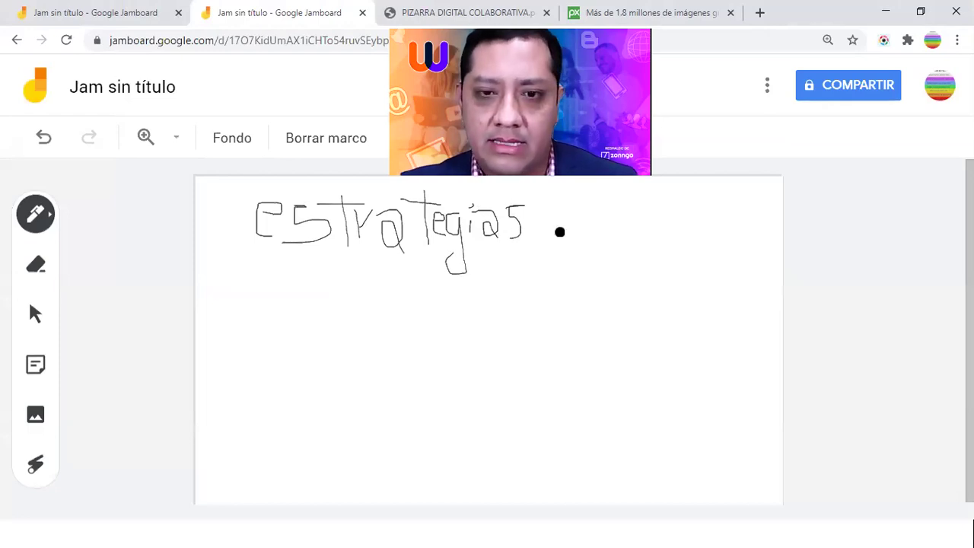
{"action": "mouse_move", "coordinate": [533, 239]}
{"action": "left_mouse_down"}
{"action": "mouse_move", "coordinate": [543, 191]}
{"action": "mouse_move", "coordinate": [541, 239]}
{"action": "left_mouse_up"}
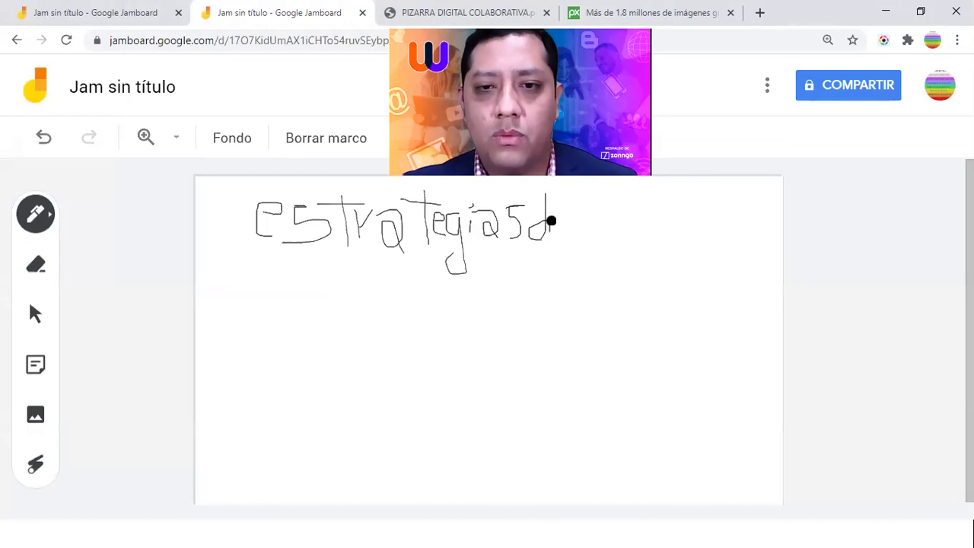
{"action": "mouse_move", "coordinate": [571, 200]}
{"action": "left_mouse_down"}
{"action": "mouse_move", "coordinate": [568, 233]}
{"action": "mouse_move", "coordinate": [607, 225]}
{"action": "mouse_move", "coordinate": [626, 241]}
{"action": "mouse_move", "coordinate": [607, 198]}
{"action": "mouse_move", "coordinate": [639, 245]}
{"action": "mouse_move", "coordinate": [656, 225]}
{"action": "mouse_move", "coordinate": [678, 241]}
{"action": "mouse_move", "coordinate": [732, 215]}
{"action": "mouse_move", "coordinate": [759, 239]}
{"action": "mouse_move", "coordinate": [722, 244]}
{"action": "left_mouse_up"}
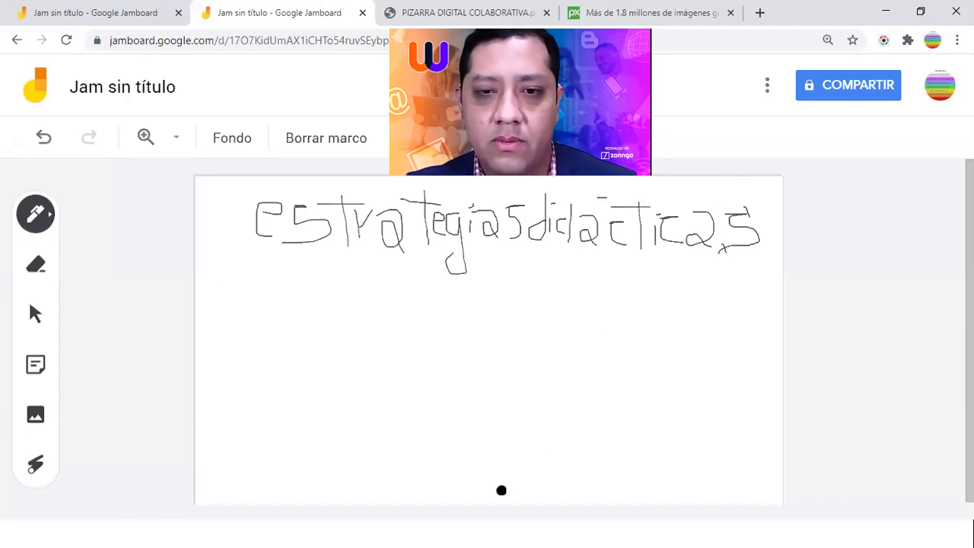
{"action": "left_click_drag", "start_coordinate": [259, 259], "coordinate": [742, 257]}
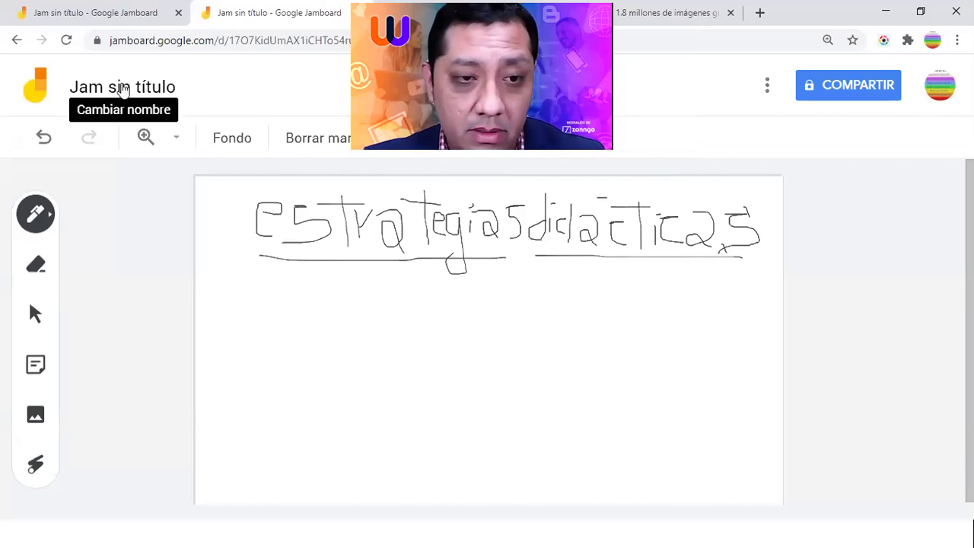
Rename the new jam as ACTIVIDAD GRUPAL
{"action": "left_click", "coordinate": [122, 88]}
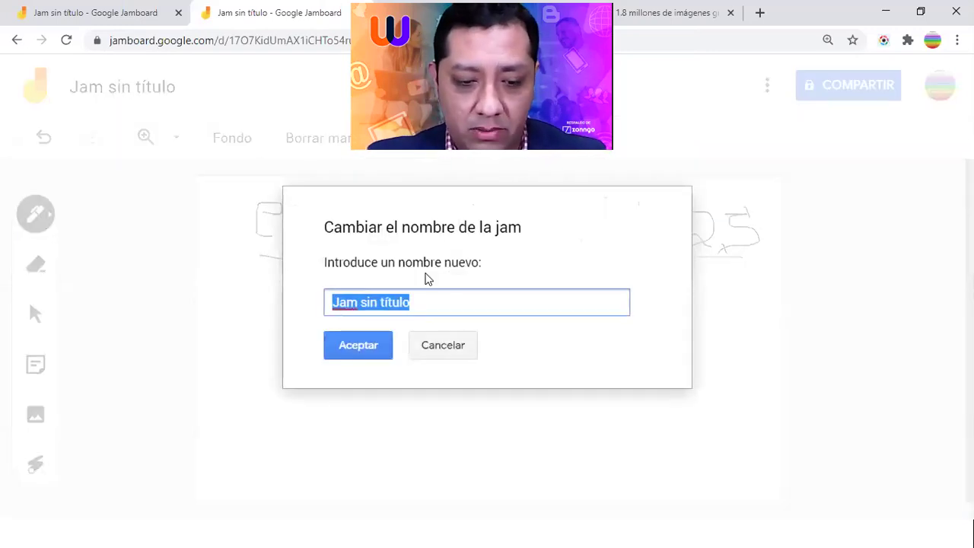
{"action": "type", "text": "ACTIVIDAD GRUPAL"}
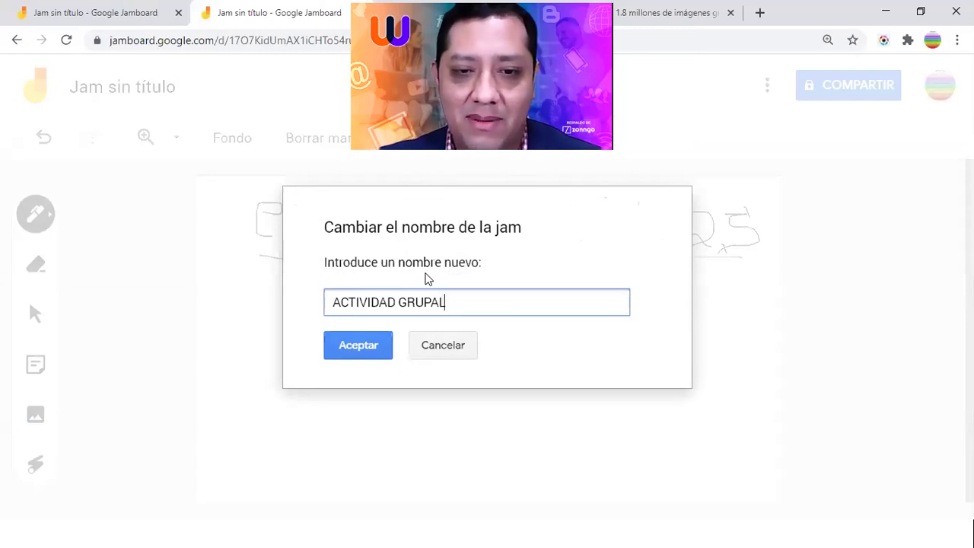
{"action": "left_click", "coordinate": [362, 346]}
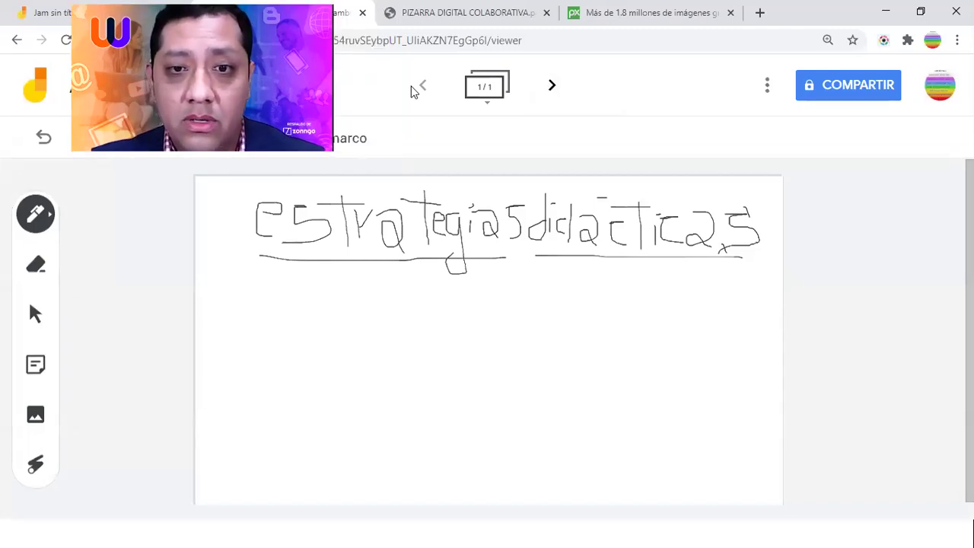
Add a second frame to the jam, check the first frame and return to the blank one
{"action": "left_click", "coordinate": [553, 90]}
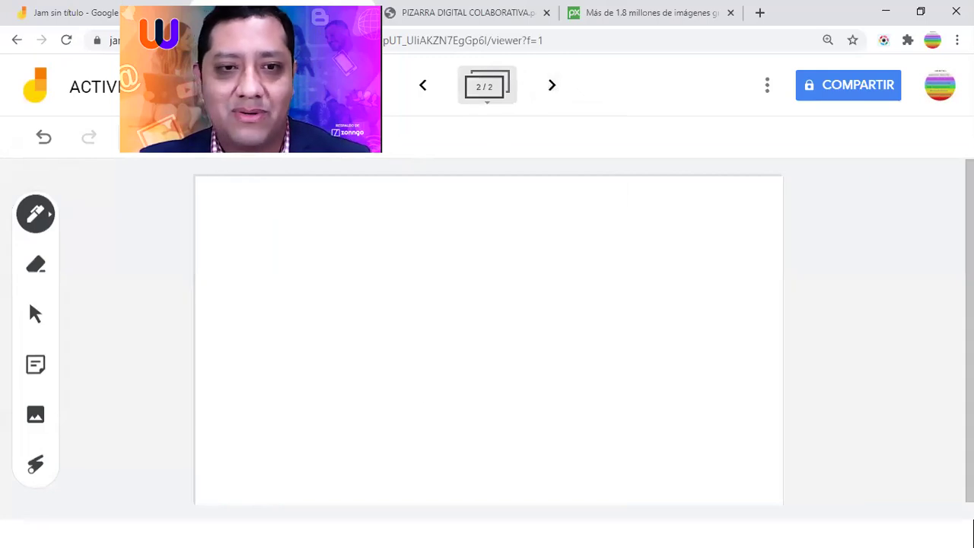
{"action": "left_click", "coordinate": [425, 86]}
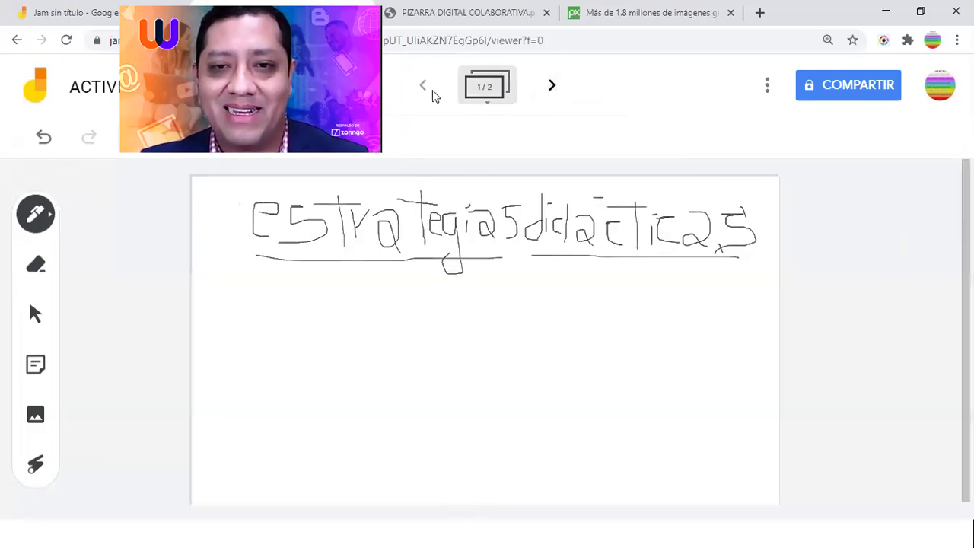
{"action": "left_click", "coordinate": [553, 86]}
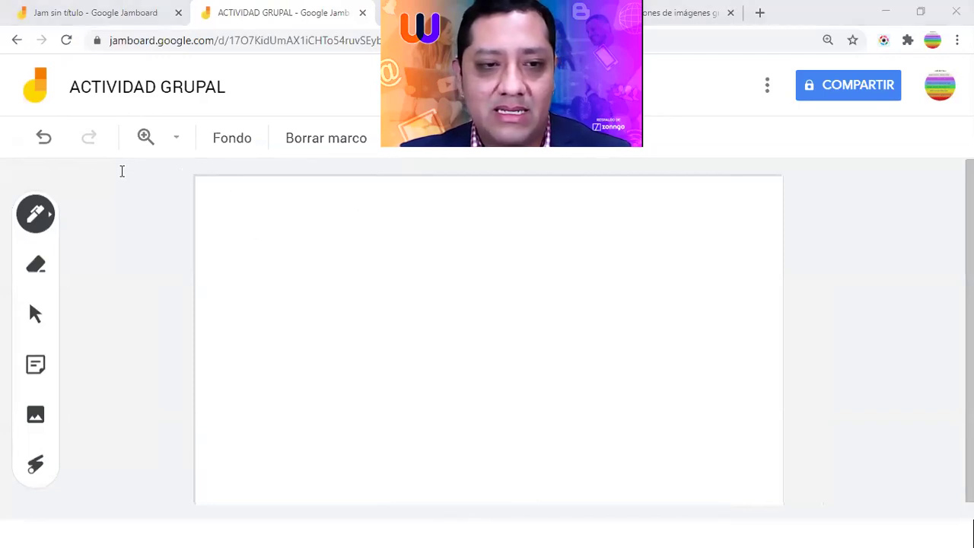
Handwrite the heading "teorías educativas" in black pen across the top of the second frame and underline both words
{"action": "left_click", "coordinate": [37, 213]}
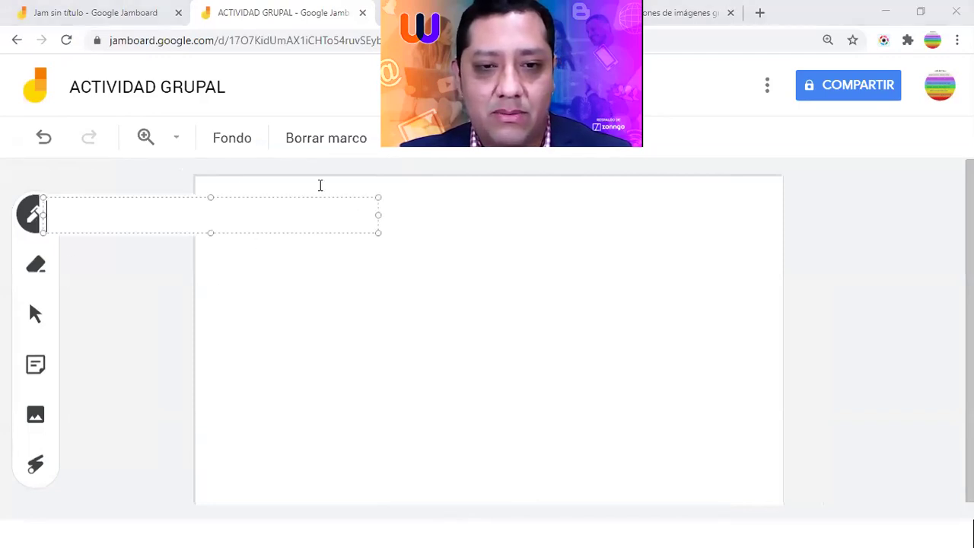
{"action": "left_click", "coordinate": [401, 283]}
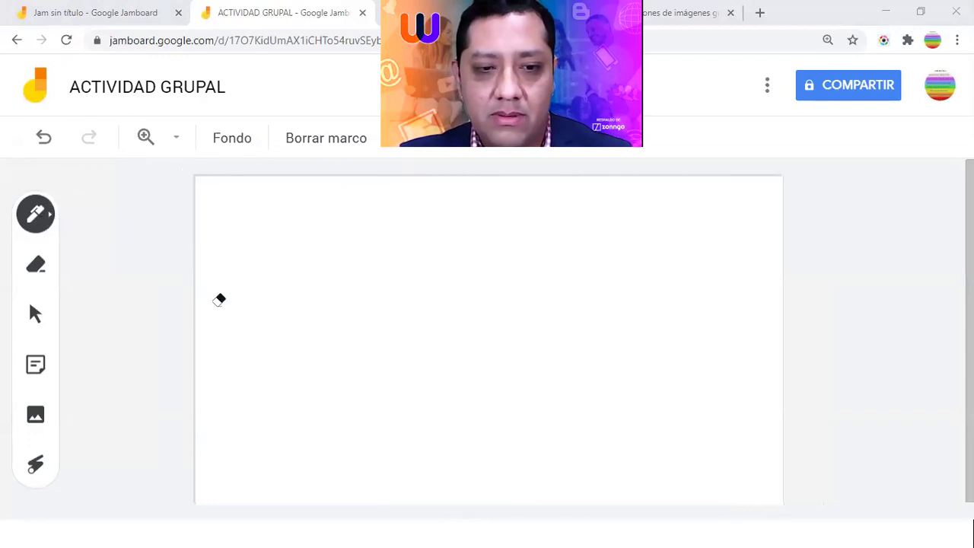
{"action": "left_click", "coordinate": [36, 214]}
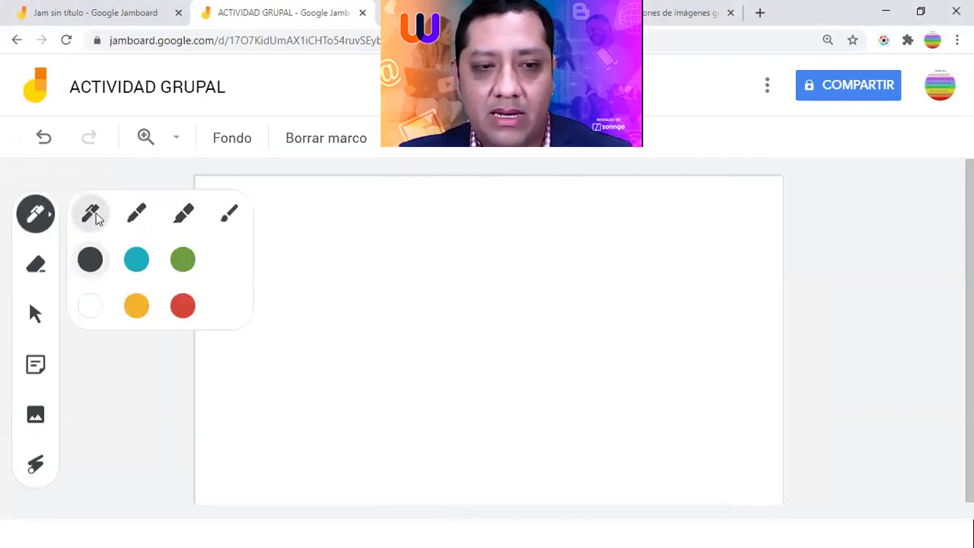
{"action": "mouse_move", "coordinate": [263, 207]}
{"action": "left_mouse_down"}
{"action": "mouse_move", "coordinate": [274, 241]}
{"action": "mouse_move", "coordinate": [324, 220]}
{"action": "mouse_move", "coordinate": [280, 231]}
{"action": "mouse_move", "coordinate": [310, 243]}
{"action": "mouse_move", "coordinate": [360, 224]}
{"action": "mouse_move", "coordinate": [335, 214]}
{"action": "mouse_move", "coordinate": [375, 250]}
{"action": "mouse_move", "coordinate": [402, 204]}
{"action": "left_mouse_up"}
{"action": "mouse_move", "coordinate": [407, 263]}
{"action": "left_mouse_down"}
{"action": "mouse_move", "coordinate": [403, 206]}
{"action": "mouse_move", "coordinate": [442, 195]}
{"action": "mouse_move", "coordinate": [436, 259]}
{"action": "left_mouse_up"}
{"action": "mouse_move", "coordinate": [447, 221]}
{"action": "left_mouse_down"}
{"action": "mouse_move", "coordinate": [465, 219]}
{"action": "mouse_move", "coordinate": [459, 254]}
{"action": "mouse_move", "coordinate": [448, 257]}
{"action": "left_mouse_up"}
{"action": "mouse_move", "coordinate": [497, 229]}
{"action": "left_mouse_down"}
{"action": "mouse_move", "coordinate": [515, 218]}
{"action": "mouse_move", "coordinate": [511, 241]}
{"action": "mouse_move", "coordinate": [530, 217]}
{"action": "mouse_move", "coordinate": [530, 242]}
{"action": "mouse_move", "coordinate": [548, 219]}
{"action": "mouse_move", "coordinate": [572, 212]}
{"action": "mouse_move", "coordinate": [586, 237]}
{"action": "mouse_move", "coordinate": [609, 235]}
{"action": "mouse_move", "coordinate": [604, 204]}
{"action": "mouse_move", "coordinate": [637, 200]}
{"action": "mouse_move", "coordinate": [629, 250]}
{"action": "mouse_move", "coordinate": [665, 261]}
{"action": "mouse_move", "coordinate": [689, 220]}
{"action": "mouse_move", "coordinate": [691, 249]}
{"action": "mouse_move", "coordinate": [712, 245]}
{"action": "left_mouse_up"}
{"action": "left_click", "coordinate": [643, 214]}
{"action": "mouse_move", "coordinate": [753, 212]}
{"action": "left_mouse_down"}
{"action": "mouse_move", "coordinate": [730, 215]}
{"action": "mouse_move", "coordinate": [733, 257]}
{"action": "left_mouse_up"}
{"action": "left_click_drag", "start_coordinate": [257, 259], "coordinate": [588, 261]}
{"action": "left_click_drag", "start_coordinate": [665, 267], "coordinate": [781, 281]}
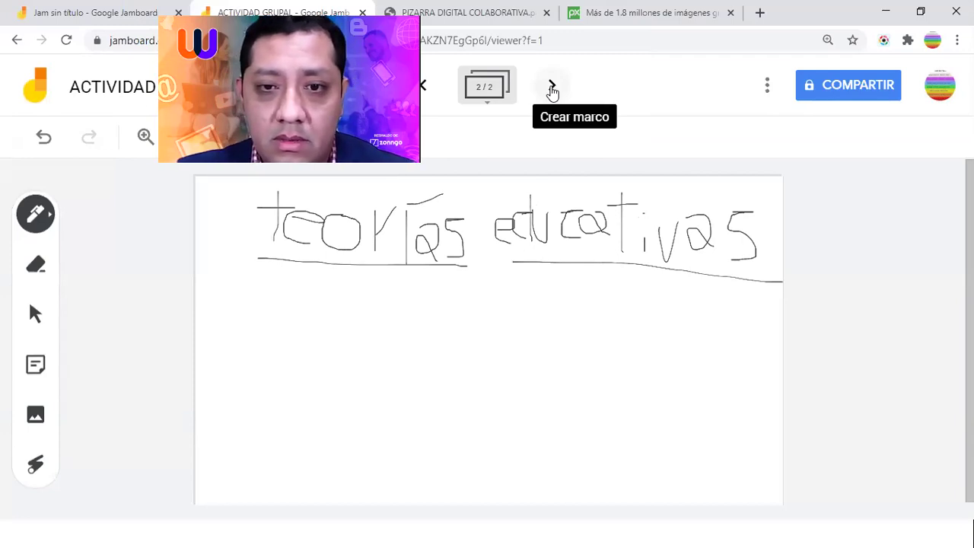
Add a third frame and handwrite the heading "educación virtual" across its top, underlining both words
{"action": "left_click", "coordinate": [552, 87]}
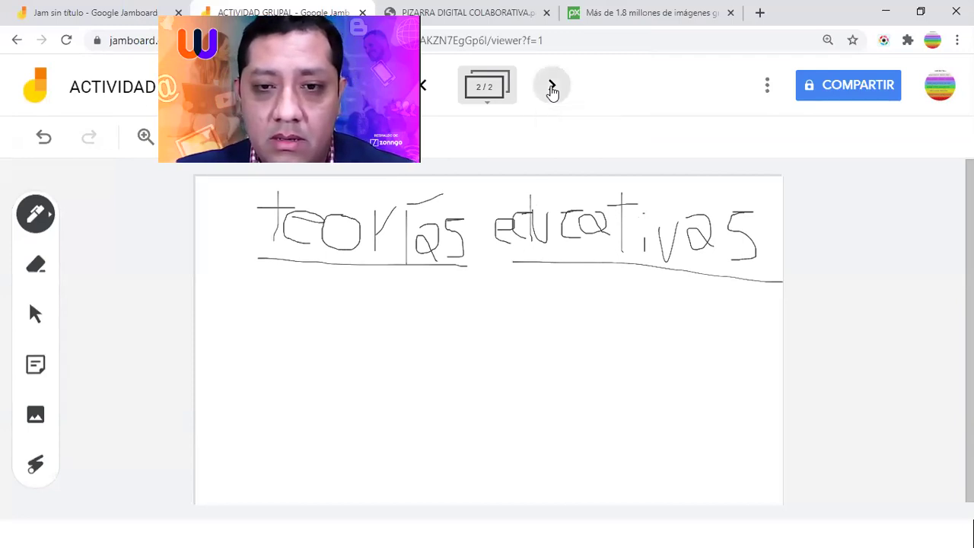
{"action": "mouse_move", "coordinate": [214, 211]}
{"action": "left_mouse_down"}
{"action": "mouse_move", "coordinate": [209, 220]}
{"action": "mouse_move", "coordinate": [257, 243]}
{"action": "left_mouse_up"}
{"action": "left_click_drag", "start_coordinate": [260, 181], "coordinate": [253, 252]}
{"action": "mouse_move", "coordinate": [266, 217]}
{"action": "left_mouse_down"}
{"action": "mouse_move", "coordinate": [279, 251]}
{"action": "mouse_move", "coordinate": [287, 210]}
{"action": "mouse_move", "coordinate": [356, 217]}
{"action": "mouse_move", "coordinate": [342, 249]}
{"action": "mouse_move", "coordinate": [455, 221]}
{"action": "mouse_move", "coordinate": [476, 252]}
{"action": "left_mouse_up"}
{"action": "mouse_move", "coordinate": [433, 200]}
{"action": "left_mouse_down"}
{"action": "mouse_move", "coordinate": [455, 189]}
{"action": "mouse_move", "coordinate": [515, 198]}
{"action": "mouse_move", "coordinate": [521, 239]}
{"action": "left_mouse_up"}
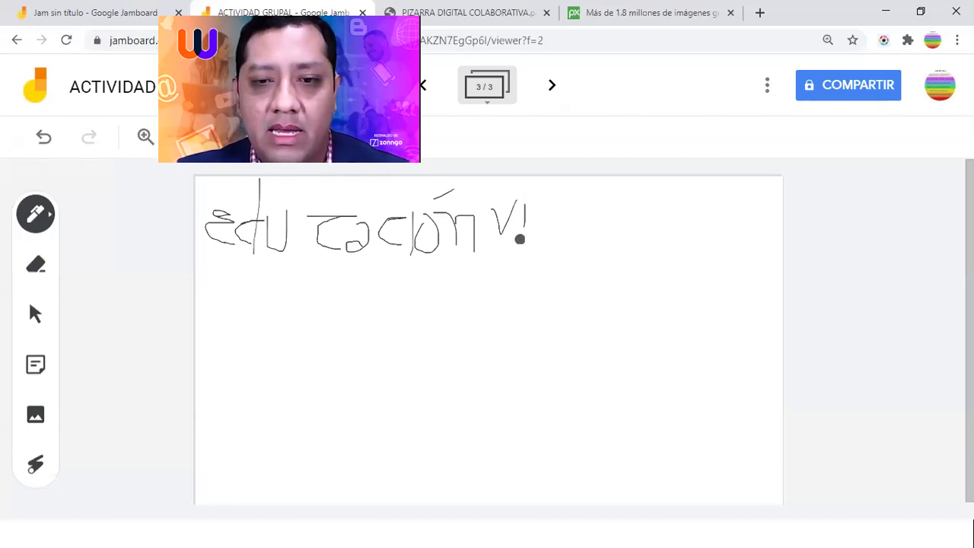
{"action": "mouse_move", "coordinate": [522, 194]}
{"action": "left_mouse_down"}
{"action": "mouse_move", "coordinate": [541, 263]}
{"action": "mouse_move", "coordinate": [563, 219]}
{"action": "mouse_move", "coordinate": [591, 194]}
{"action": "mouse_move", "coordinate": [576, 248]}
{"action": "left_mouse_up"}
{"action": "mouse_move", "coordinate": [592, 215]}
{"action": "left_mouse_down"}
{"action": "mouse_move", "coordinate": [601, 237]}
{"action": "mouse_move", "coordinate": [624, 238]}
{"action": "mouse_move", "coordinate": [652, 217]}
{"action": "mouse_move", "coordinate": [667, 248]}
{"action": "left_mouse_up"}
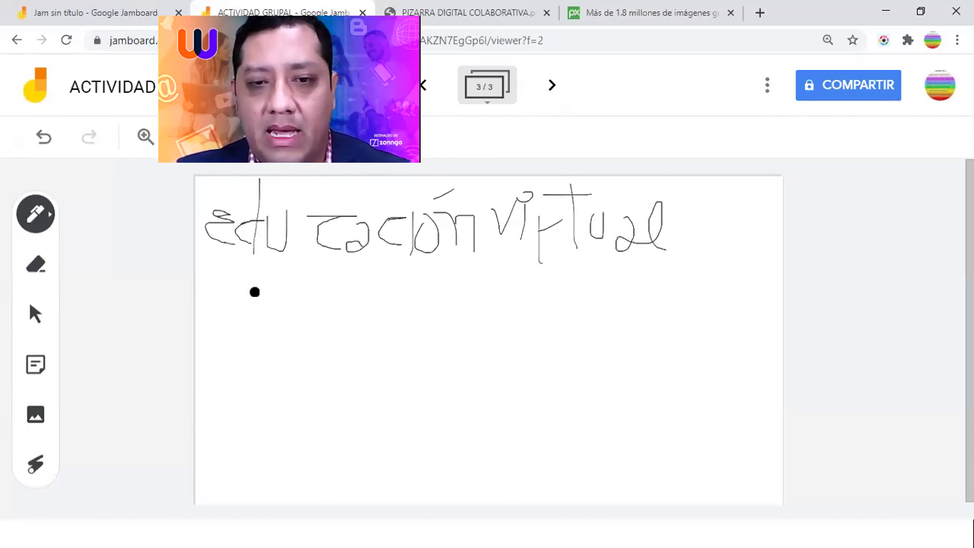
{"action": "mouse_move", "coordinate": [220, 270]}
{"action": "left_mouse_down"}
{"action": "mouse_move", "coordinate": [402, 276]}
{"action": "mouse_move", "coordinate": [567, 258]}
{"action": "mouse_move", "coordinate": [663, 261]}
{"action": "left_mouse_up"}
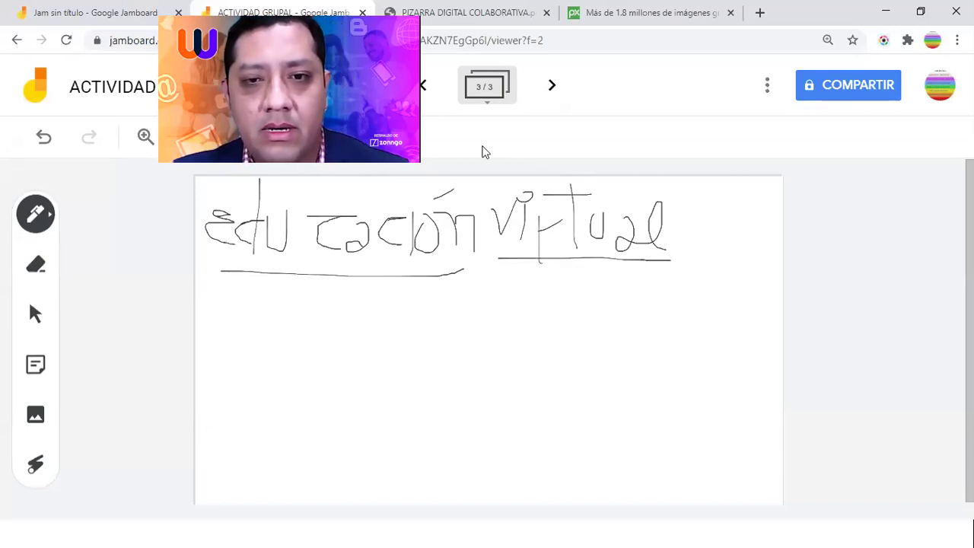
Add a fourth frame and handwrite the heading "CAPACITACIÓN DOCENTE" across its top, underlining both words
{"action": "left_click", "coordinate": [553, 89]}
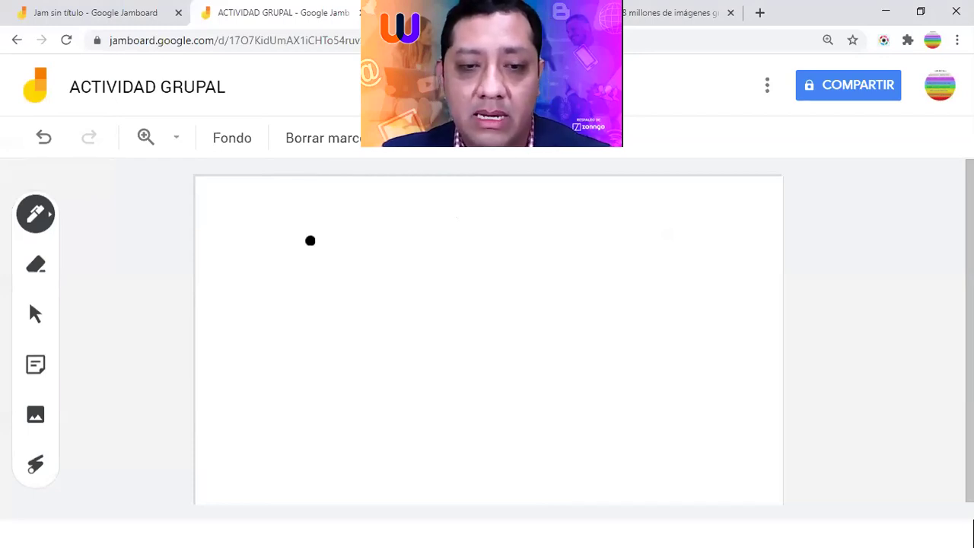
{"action": "mouse_move", "coordinate": [248, 200]}
{"action": "left_mouse_down"}
{"action": "mouse_move", "coordinate": [238, 200]}
{"action": "mouse_move", "coordinate": [239, 237]}
{"action": "mouse_move", "coordinate": [249, 237]}
{"action": "left_mouse_up"}
{"action": "mouse_move", "coordinate": [270, 223]}
{"action": "left_mouse_down"}
{"action": "mouse_move", "coordinate": [272, 238]}
{"action": "mouse_move", "coordinate": [283, 213]}
{"action": "mouse_move", "coordinate": [294, 243]}
{"action": "left_mouse_up"}
{"action": "left_click_drag", "start_coordinate": [278, 191], "coordinate": [301, 225]}
{"action": "mouse_move", "coordinate": [334, 188]}
{"action": "left_mouse_down"}
{"action": "mouse_move", "coordinate": [317, 239]}
{"action": "mouse_move", "coordinate": [339, 239]}
{"action": "mouse_move", "coordinate": [338, 217]}
{"action": "mouse_move", "coordinate": [373, 232]}
{"action": "mouse_move", "coordinate": [368, 252]}
{"action": "left_mouse_up"}
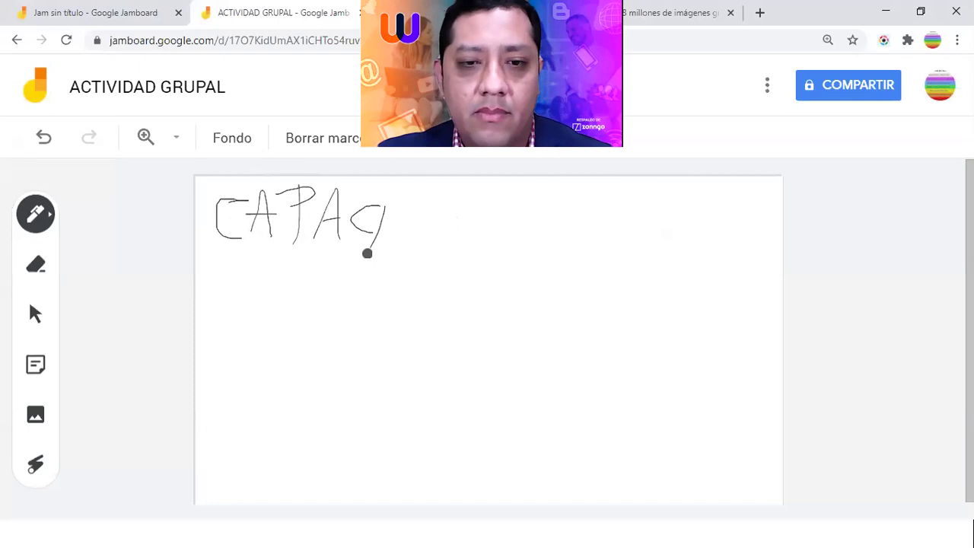
{"action": "mouse_move", "coordinate": [383, 192]}
{"action": "left_mouse_down"}
{"action": "mouse_move", "coordinate": [429, 197]}
{"action": "mouse_move", "coordinate": [406, 240]}
{"action": "left_mouse_up"}
{"action": "mouse_move", "coordinate": [432, 208]}
{"action": "left_mouse_down"}
{"action": "mouse_move", "coordinate": [413, 238]}
{"action": "mouse_move", "coordinate": [434, 220]}
{"action": "mouse_move", "coordinate": [461, 245]}
{"action": "left_mouse_up"}
{"action": "mouse_move", "coordinate": [469, 208]}
{"action": "left_mouse_down"}
{"action": "mouse_move", "coordinate": [473, 241]}
{"action": "mouse_move", "coordinate": [473, 200]}
{"action": "mouse_move", "coordinate": [504, 231]}
{"action": "mouse_move", "coordinate": [500, 211]}
{"action": "mouse_move", "coordinate": [522, 210]}
{"action": "mouse_move", "coordinate": [525, 199]}
{"action": "left_mouse_up"}
{"action": "mouse_move", "coordinate": [489, 200]}
{"action": "left_mouse_down"}
{"action": "mouse_move", "coordinate": [500, 193]}
{"action": "mouse_move", "coordinate": [545, 245]}
{"action": "left_mouse_up"}
{"action": "left_click_drag", "start_coordinate": [544, 207], "coordinate": [551, 252]}
{"action": "mouse_move", "coordinate": [573, 201]}
{"action": "left_mouse_down"}
{"action": "mouse_move", "coordinate": [583, 241]}
{"action": "mouse_move", "coordinate": [587, 203]}
{"action": "mouse_move", "coordinate": [573, 198]}
{"action": "mouse_move", "coordinate": [607, 241]}
{"action": "left_mouse_up"}
{"action": "left_click_drag", "start_coordinate": [618, 204], "coordinate": [636, 204]}
{"action": "mouse_move", "coordinate": [615, 235]}
{"action": "left_mouse_down"}
{"action": "mouse_move", "coordinate": [636, 245]}
{"action": "mouse_move", "coordinate": [629, 221]}
{"action": "mouse_move", "coordinate": [648, 230]}
{"action": "mouse_move", "coordinate": [661, 204]}
{"action": "mouse_move", "coordinate": [703, 194]}
{"action": "left_mouse_up"}
{"action": "mouse_move", "coordinate": [687, 199]}
{"action": "left_mouse_down"}
{"action": "mouse_move", "coordinate": [687, 245]}
{"action": "mouse_move", "coordinate": [727, 200]}
{"action": "left_mouse_up"}
{"action": "mouse_move", "coordinate": [708, 202]}
{"action": "left_mouse_down"}
{"action": "mouse_move", "coordinate": [708, 248]}
{"action": "mouse_move", "coordinate": [736, 248]}
{"action": "left_mouse_up"}
{"action": "left_click_drag", "start_coordinate": [709, 220], "coordinate": [732, 219]}
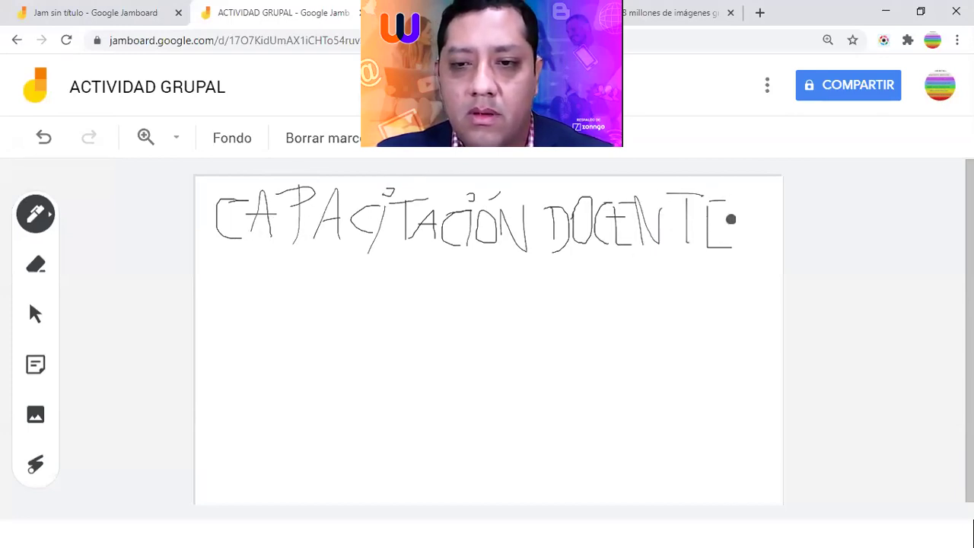
{"action": "left_click_drag", "start_coordinate": [215, 260], "coordinate": [747, 264]}
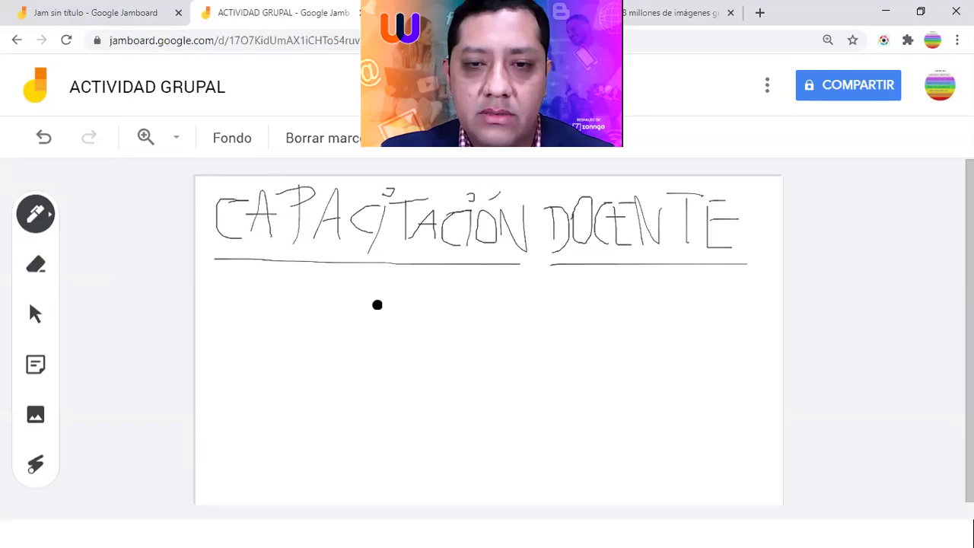
Review the headings of all four frames, going back to the first and forward again to the fourth
{"action": "left_click", "coordinate": [421, 87]}
{"action": "left_click", "coordinate": [421, 87]}
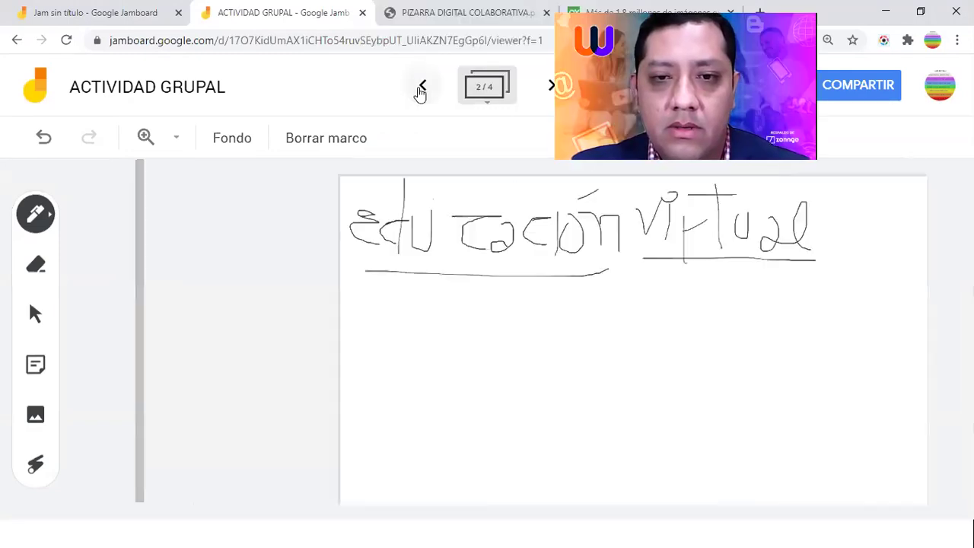
{"action": "left_click", "coordinate": [421, 87]}
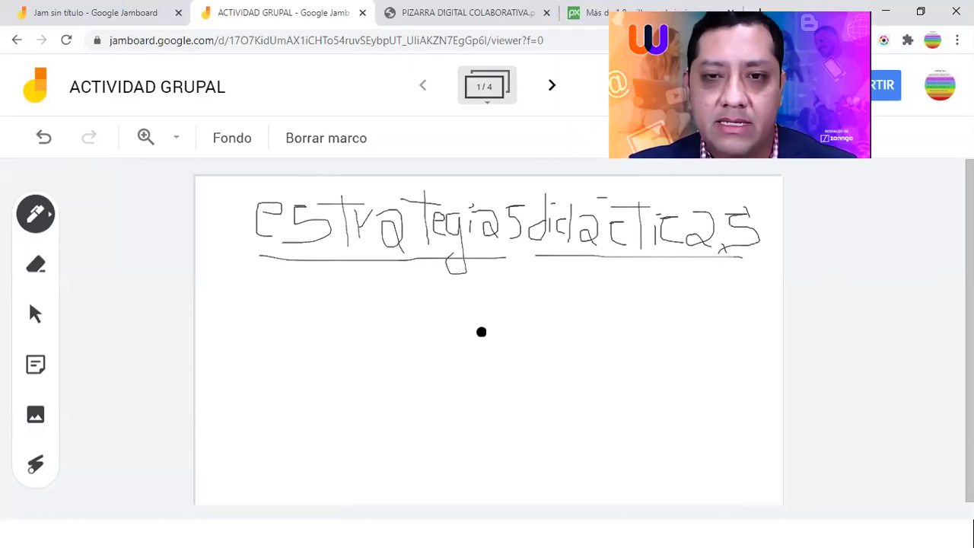
{"action": "left_click", "coordinate": [553, 86]}
{"action": "left_click", "coordinate": [554, 87]}
{"action": "left_click", "coordinate": [553, 86]}
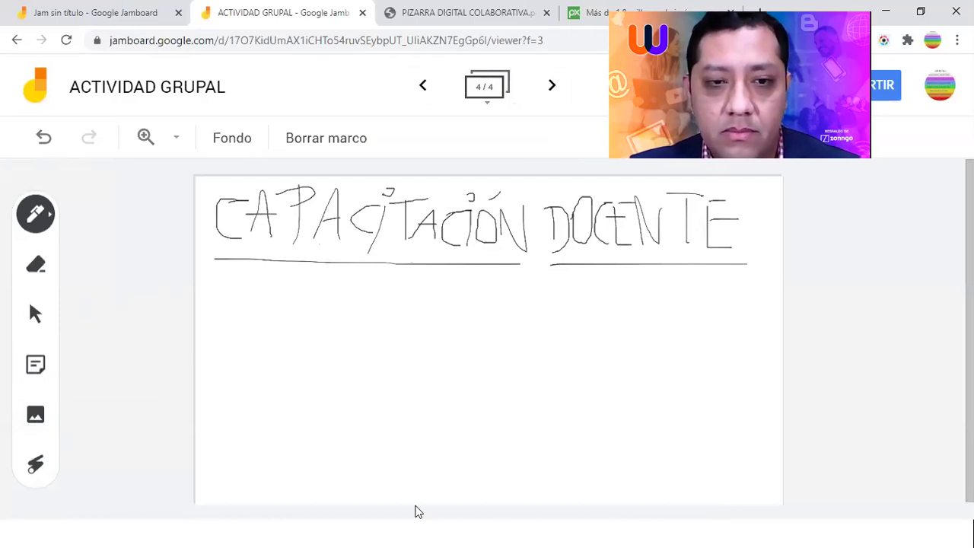
Add a text box below the heading CAPACITACIÓN DOCENTE on the fourth frame reading "UTILIZAR NOTAS ADHESIVAS E IMÁGENES"
{"action": "left_click", "coordinate": [285, 301]}
{"action": "key", "text": "Caps_Lock"}
{"action": "type", "text": "uTILIZA"}
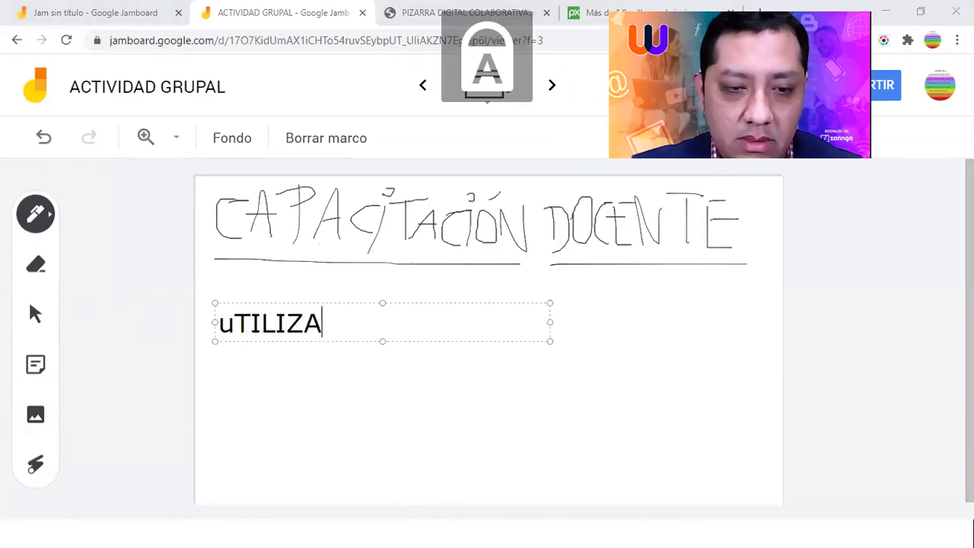
{"action": "type", "text": "R NOT"}
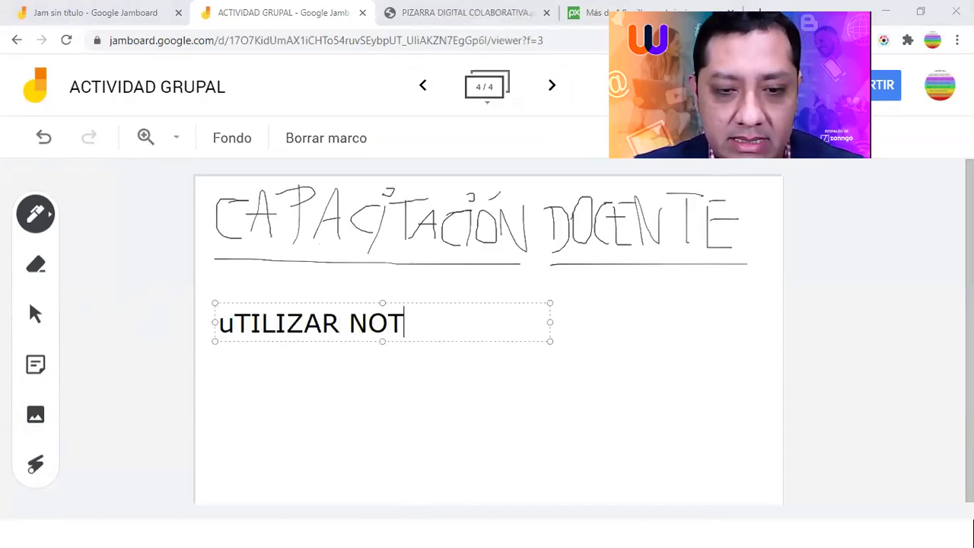
{"action": "type", "text": "AS ADEH"}
{"action": "key", "text": "BackSpace"}
{"action": "key", "text": "BackSpace"}
{"action": "type", "text": "HE"}
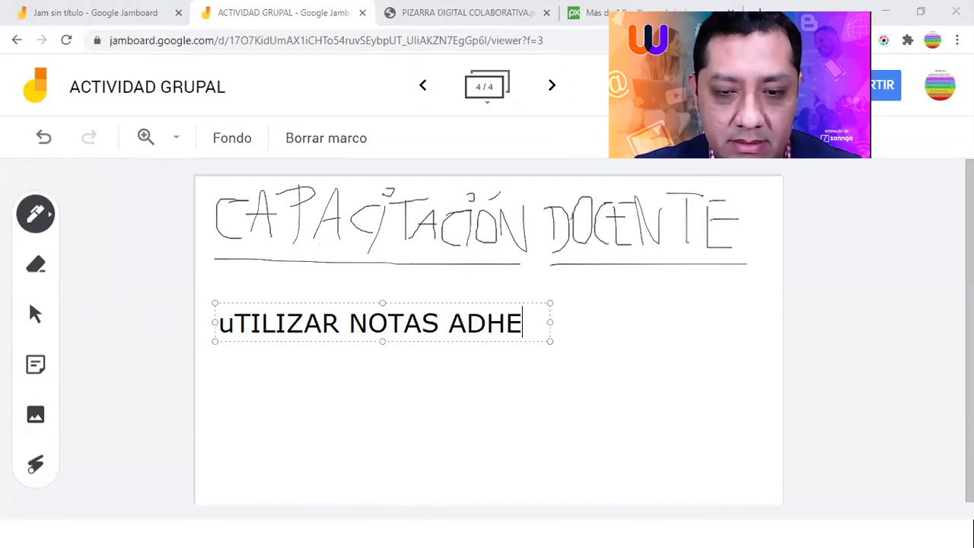
{"action": "type", "text": "SIVAS E IM"}
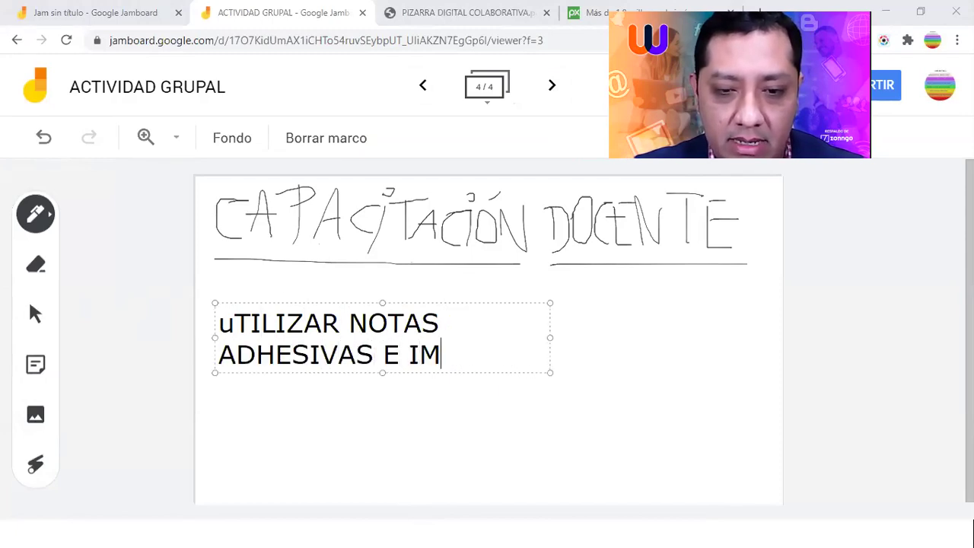
{"action": "type", "text": "ÁGENES"}
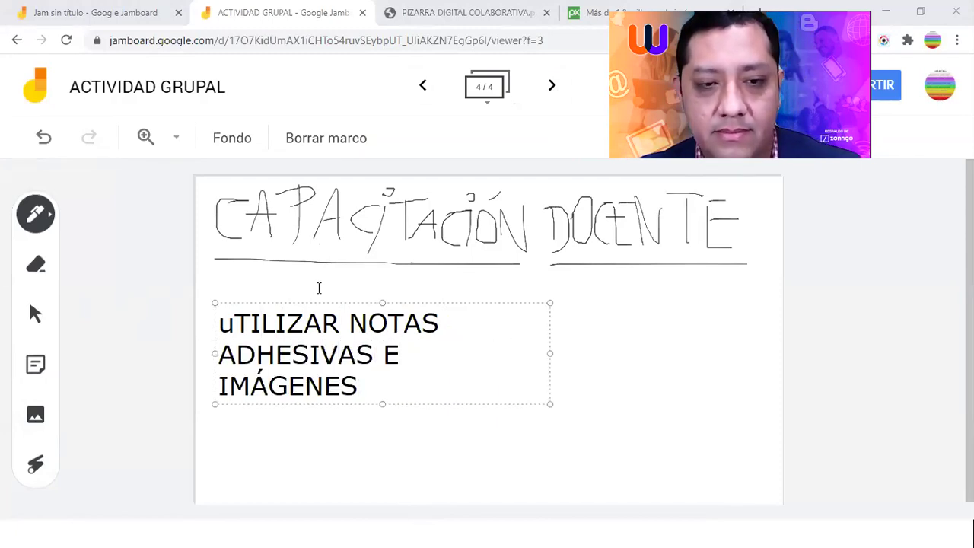
{"action": "left_click", "coordinate": [235, 323]}
{"action": "key", "text": "BackSpace"}
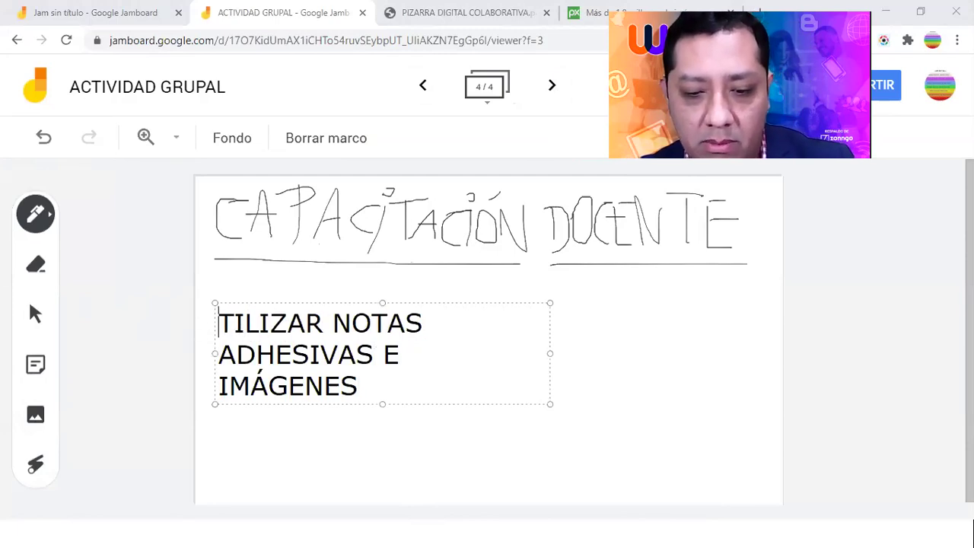
{"action": "type", "text": "U"}
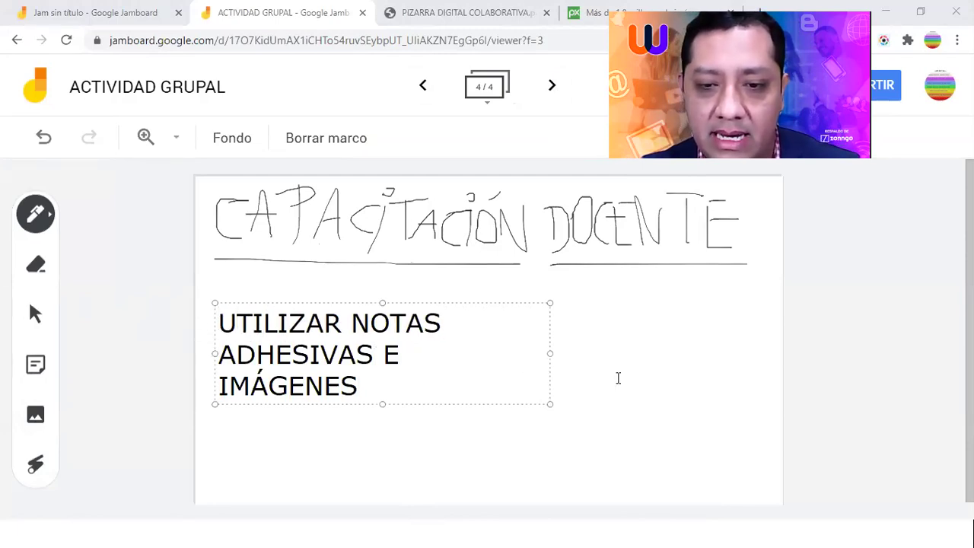
Widen the text box to nearly the frame's width so the sentence fits on one line, and finish editing it
{"action": "left_click_drag", "start_coordinate": [549, 324], "coordinate": [789, 323]}
{"action": "mouse_move", "coordinate": [633, 305]}
{"action": "left_mouse_down"}
{"action": "mouse_move", "coordinate": [615, 298]}
{"action": "mouse_move", "coordinate": [624, 300]}
{"action": "left_mouse_up"}
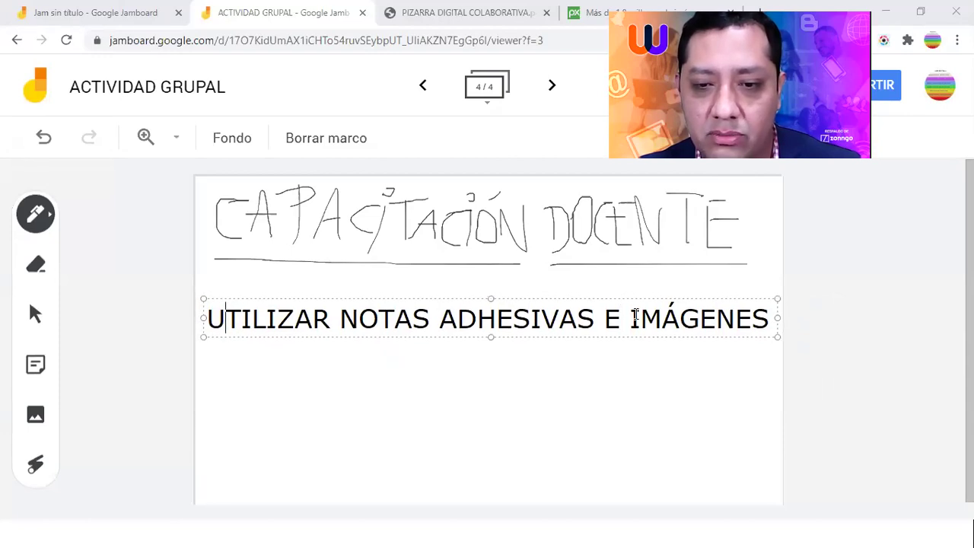
{"action": "key", "text": "Escape"}
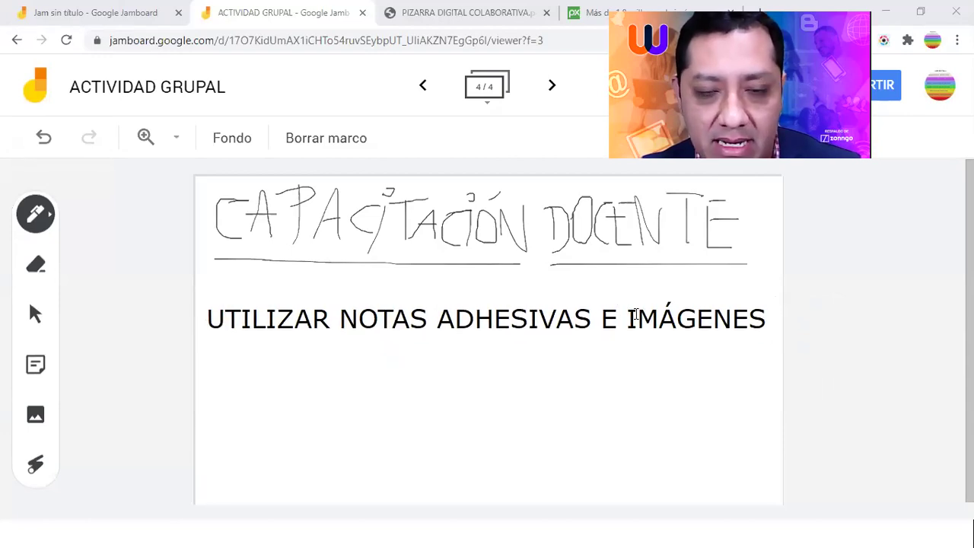
Switch to Photos to examine the exported board PIZARRA DIGITAL COLABORATIVA 1.png as an example, and return to the ACTIVIDAD GRUPAL jam
{"action": "key", "text": "alt+Tab"}
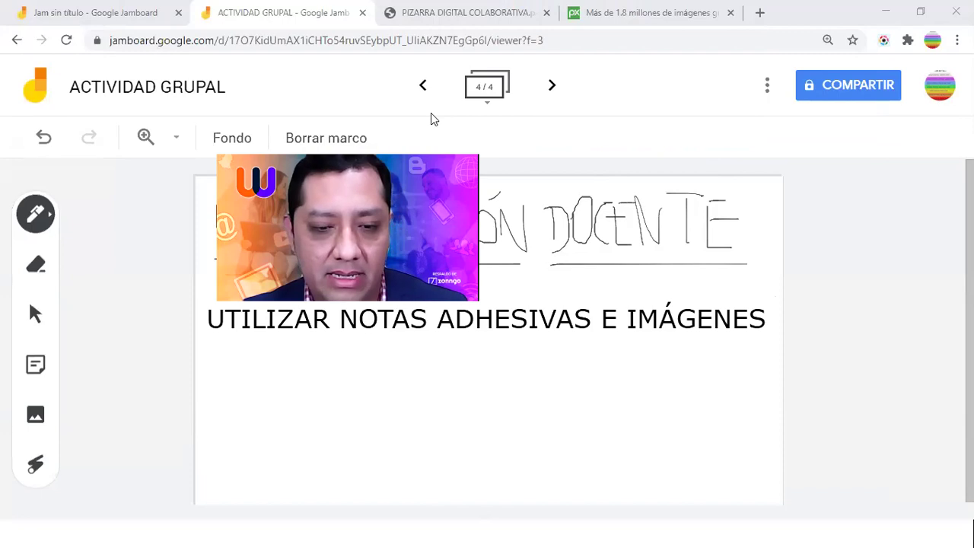
{"action": "key", "text": "alt+Tab"}
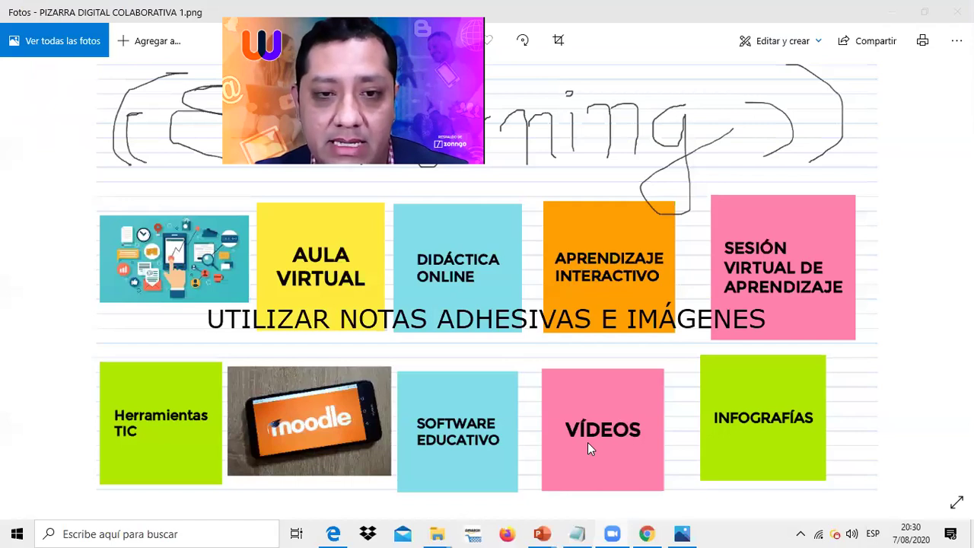
{"action": "key", "text": "alt+Tab"}
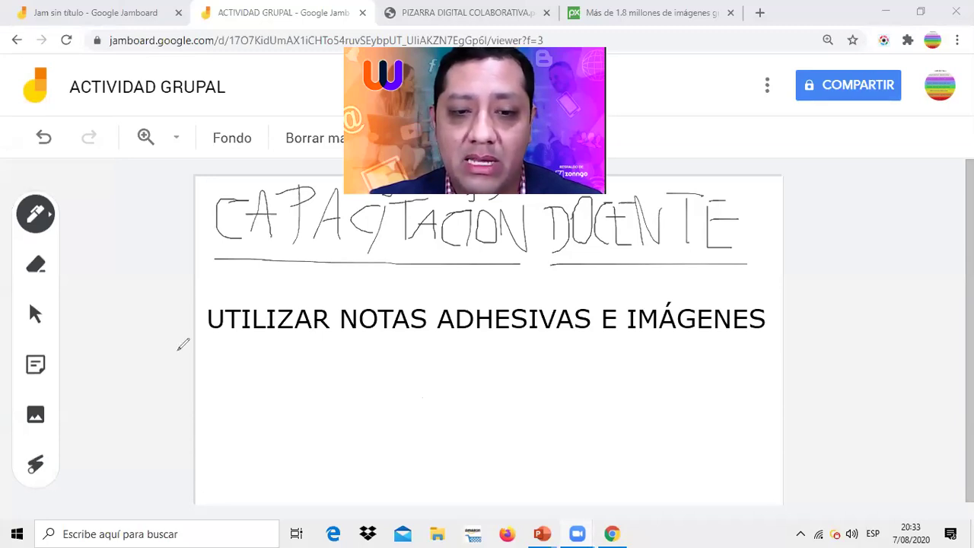
Share the ACTIVIDAD GRUPAL jam with anyone who has the link as Editor, and copy the link
{"action": "left_click", "coordinate": [847, 88]}
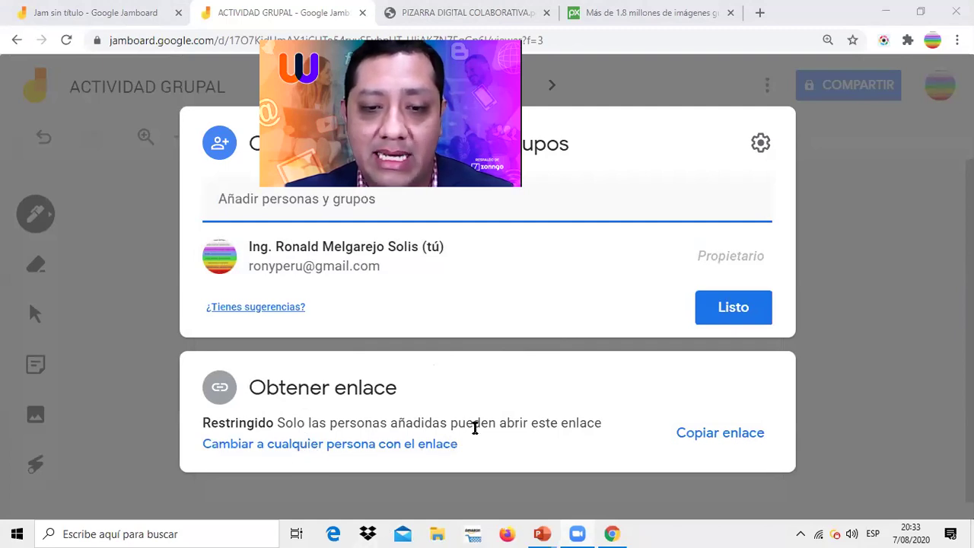
{"action": "left_click", "coordinate": [417, 444]}
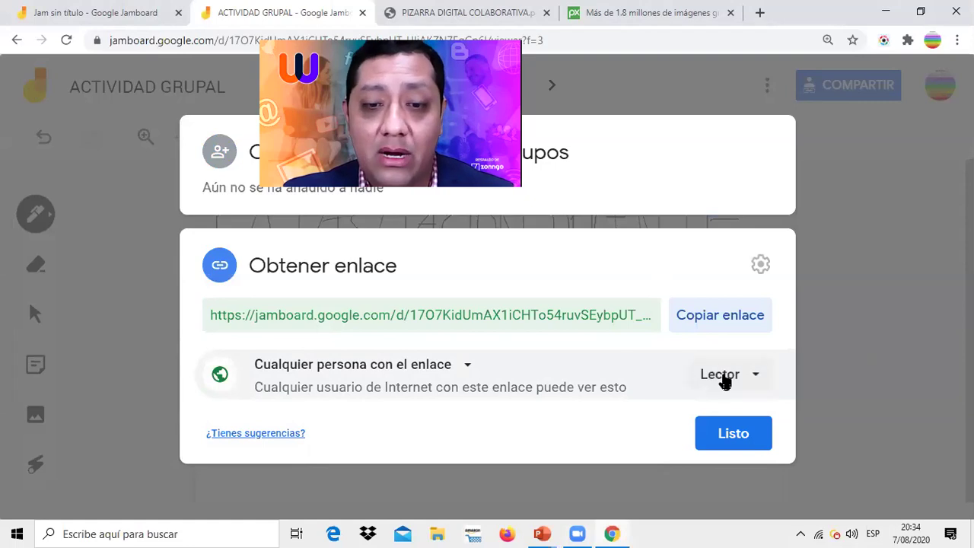
{"action": "left_click", "coordinate": [332, 532]}
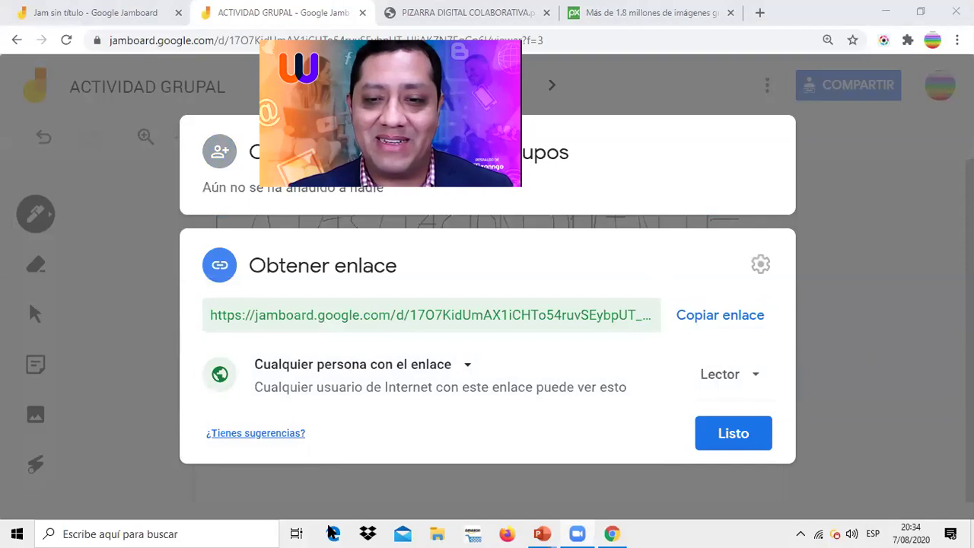
{"action": "left_click", "coordinate": [747, 377]}
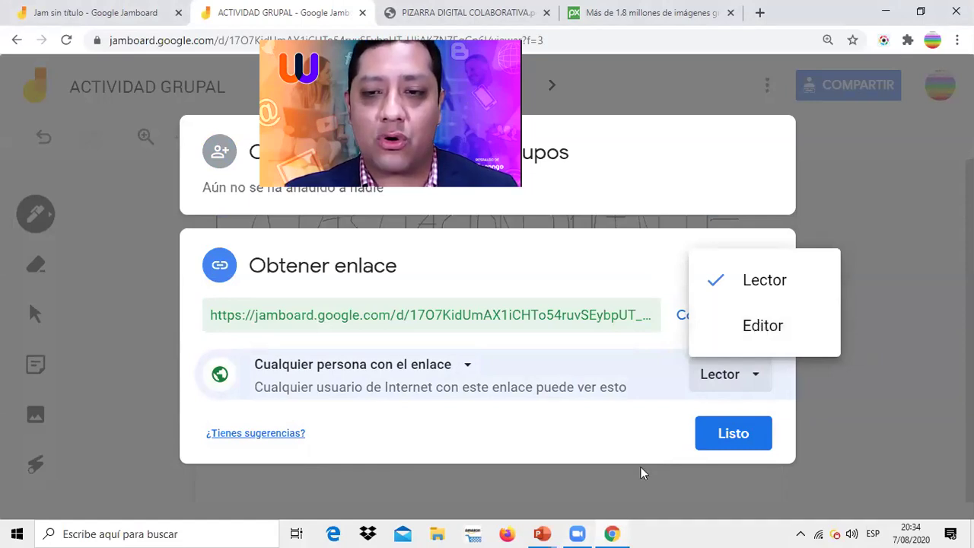
{"action": "left_click", "coordinate": [752, 327]}
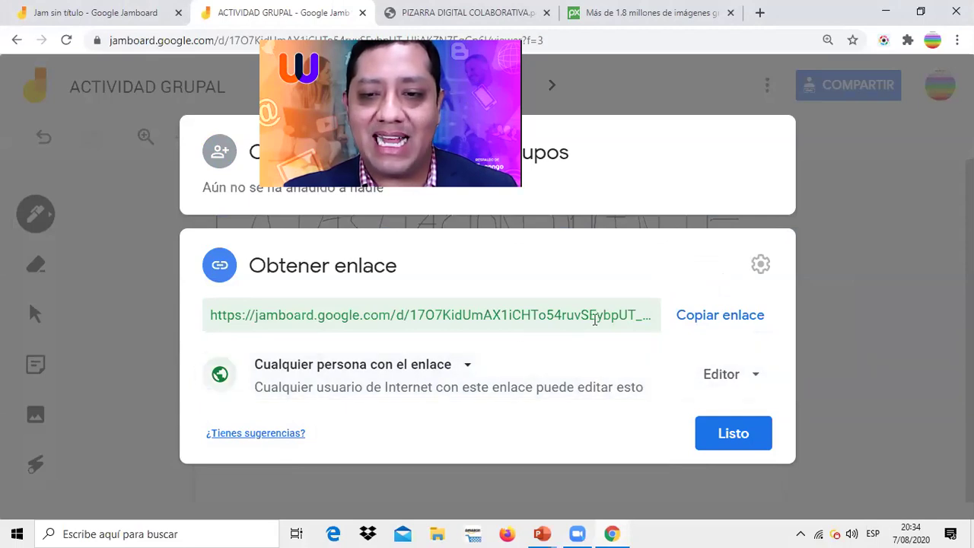
{"action": "left_click", "coordinate": [712, 320]}
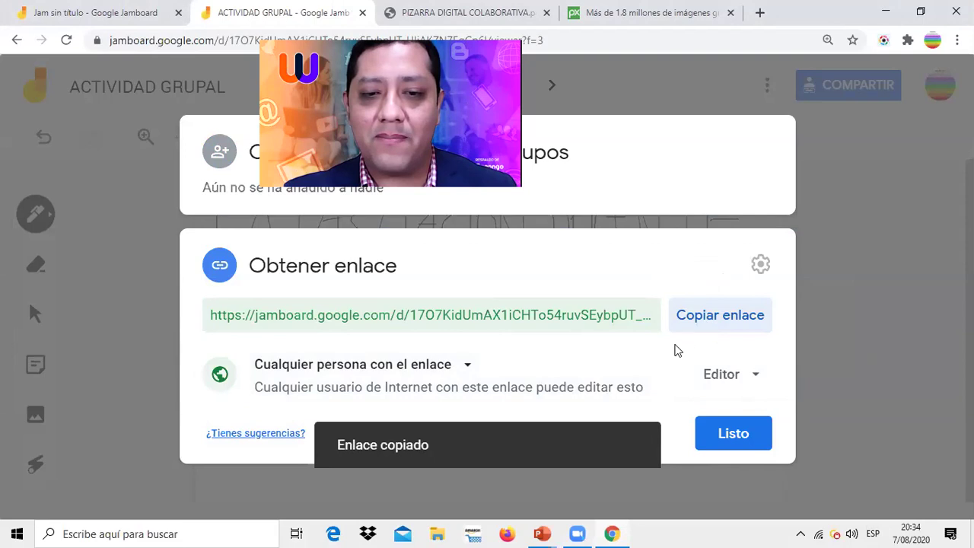
{"action": "left_click", "coordinate": [735, 436]}
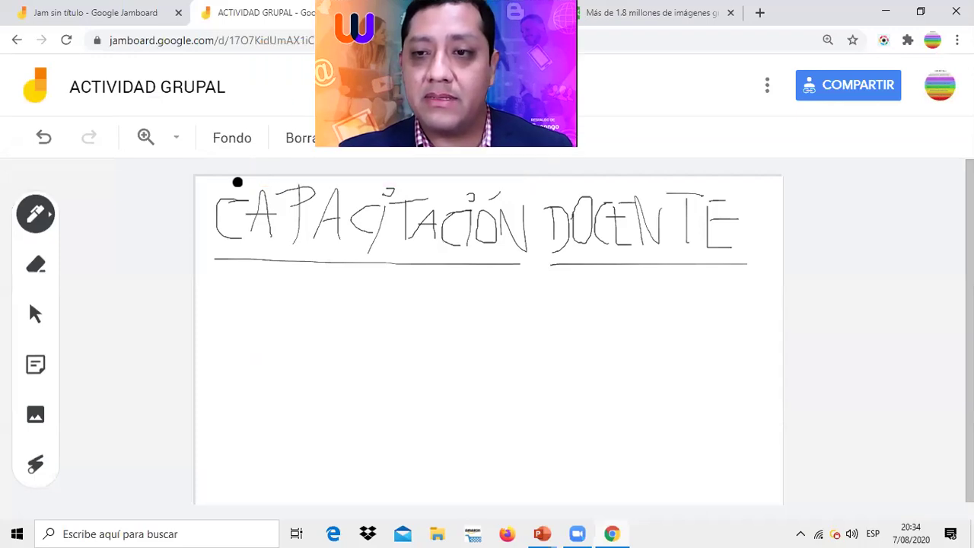
Recheck the jam's link-sharing settings twice, looking at the Editor role and the link address each time
{"action": "left_click", "coordinate": [832, 91]}
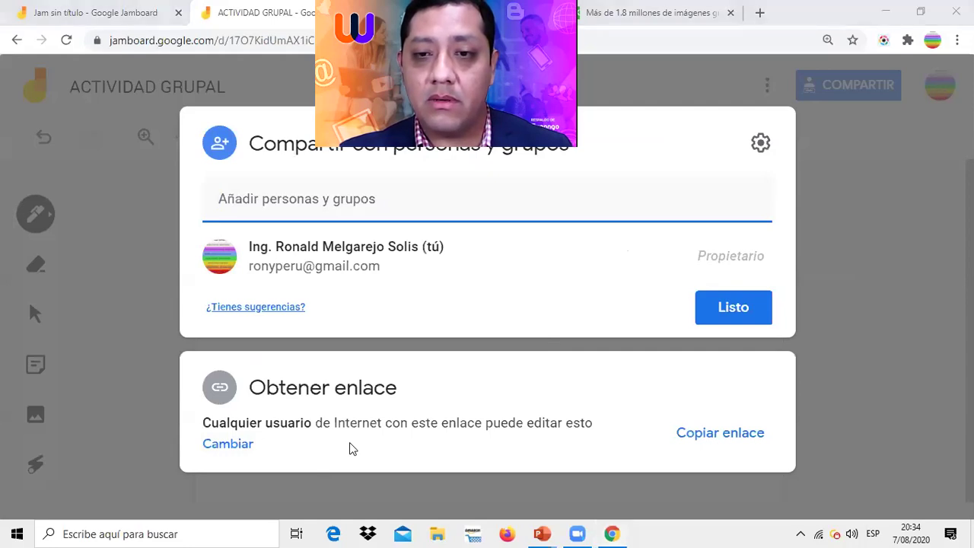
{"action": "left_click", "coordinate": [229, 447]}
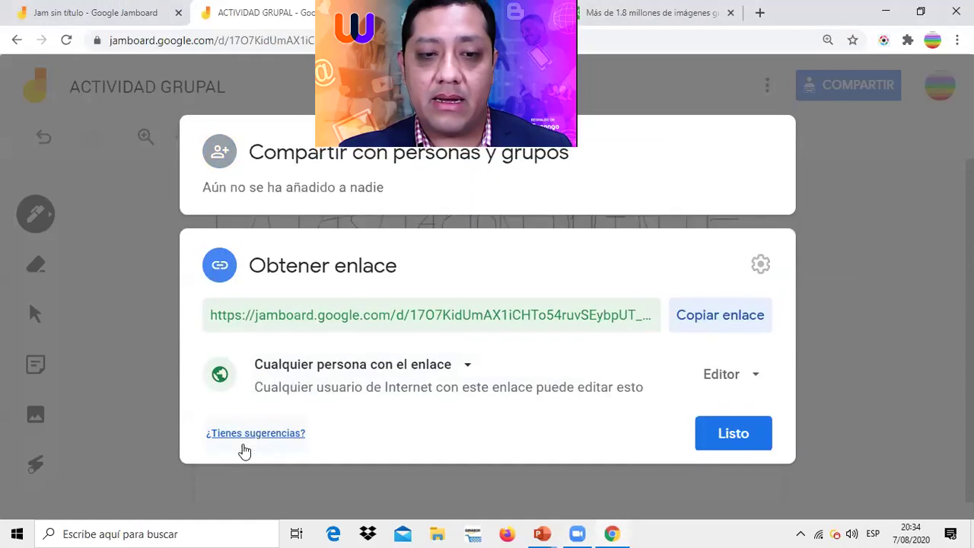
{"action": "left_click", "coordinate": [731, 376]}
{"action": "left_click", "coordinate": [754, 327]}
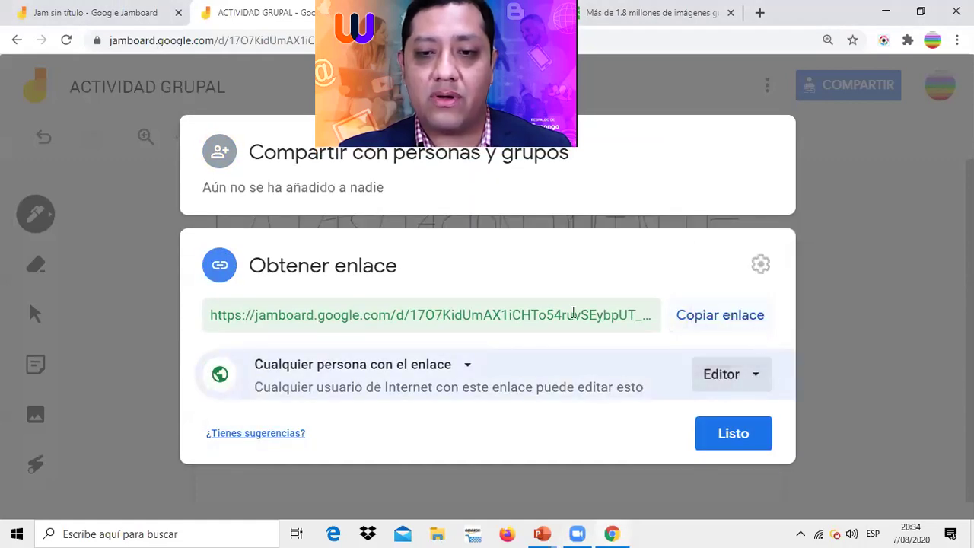
{"action": "left_click", "coordinate": [431, 317]}
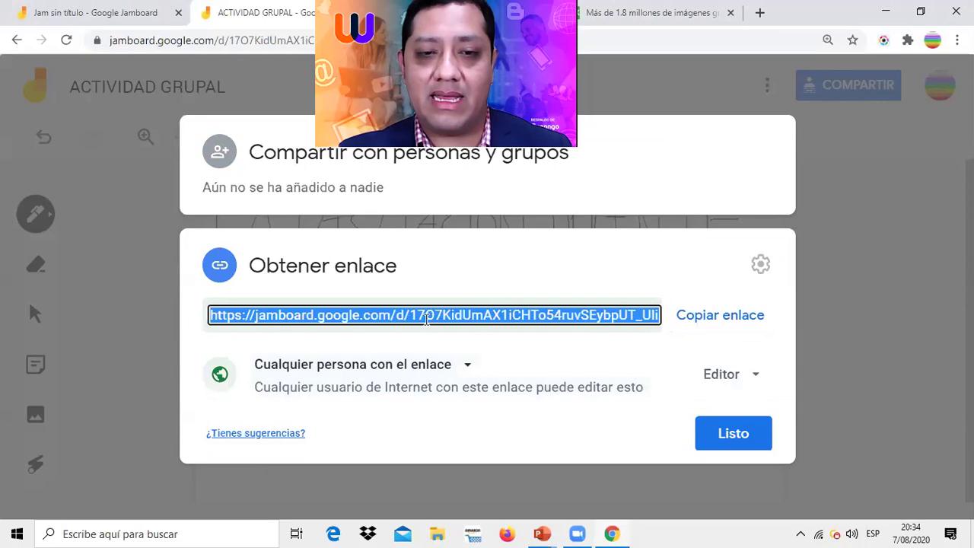
{"action": "left_click", "coordinate": [895, 252]}
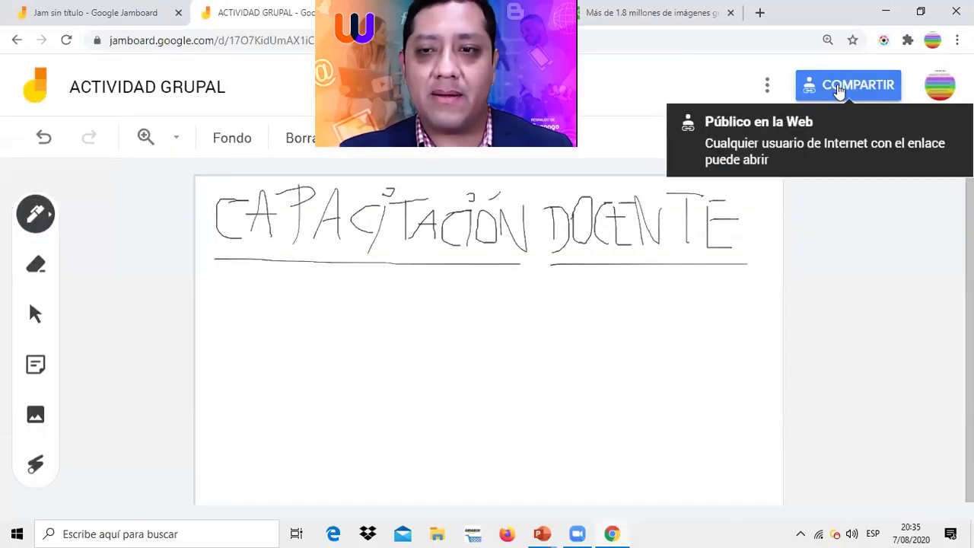
{"action": "left_click", "coordinate": [839, 92]}
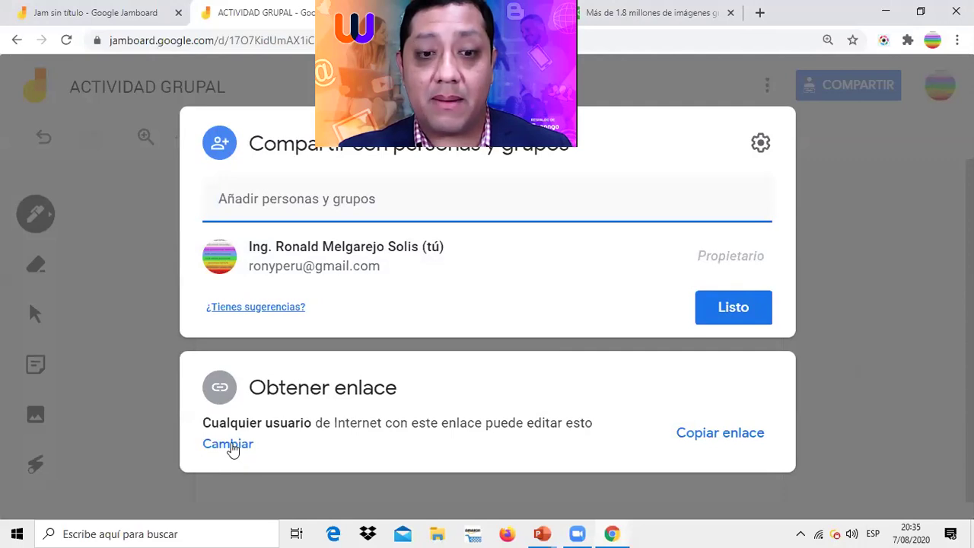
{"action": "left_click", "coordinate": [232, 448]}
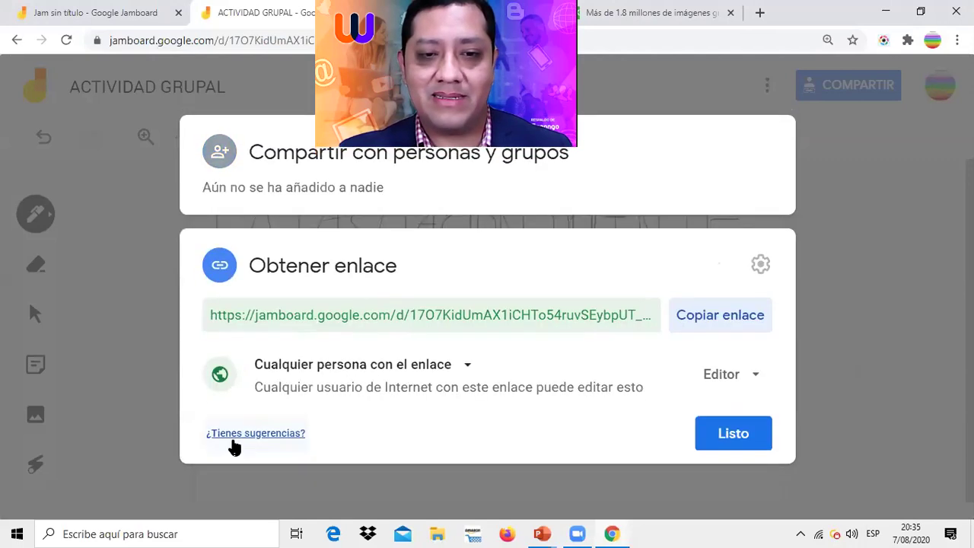
{"action": "left_click", "coordinate": [728, 383]}
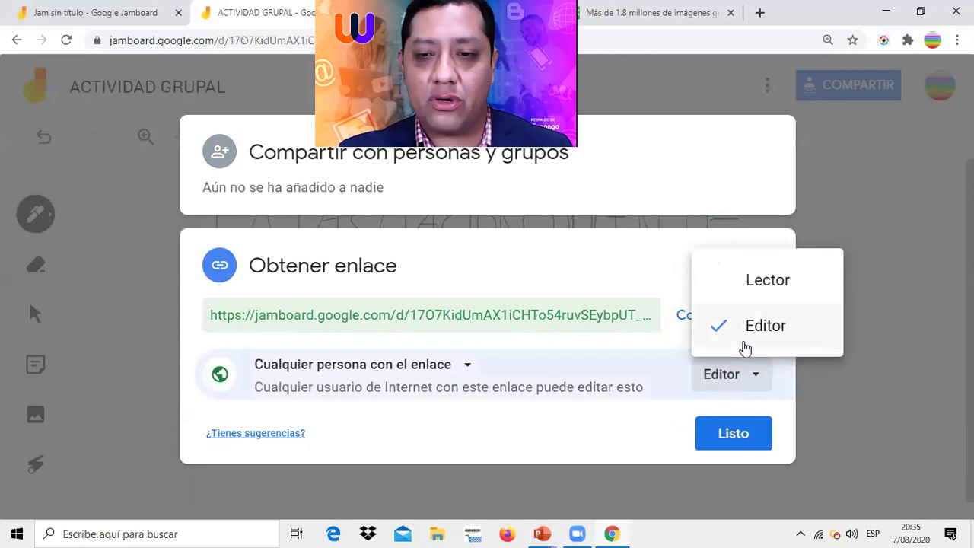
{"action": "left_click", "coordinate": [745, 344]}
{"action": "left_click", "coordinate": [373, 315]}
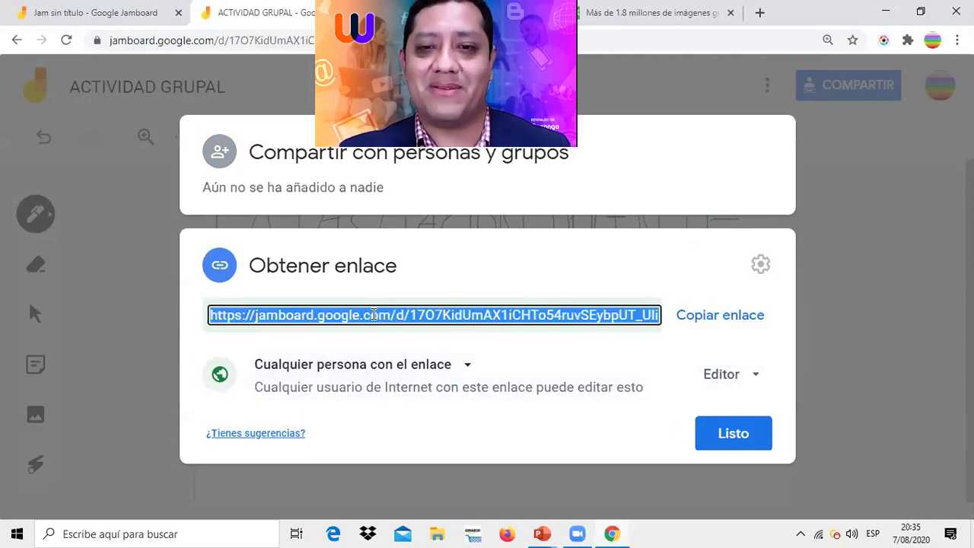
{"action": "left_click", "coordinate": [725, 434]}
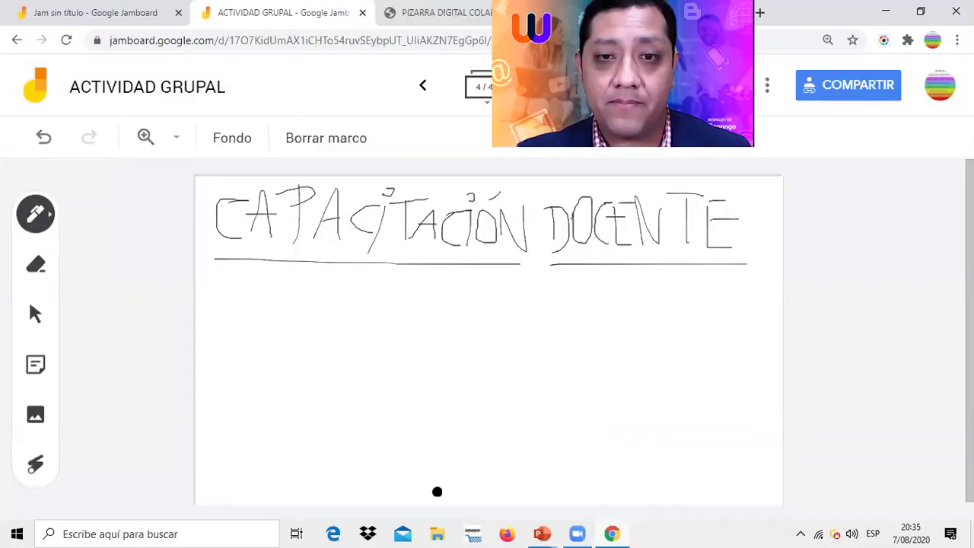
Divide the area below the heading on the first frame into four sections with one vertical and one horizontal black pen line
{"action": "left_click", "coordinate": [424, 85]}
{"action": "left_click", "coordinate": [423, 85]}
{"action": "left_click", "coordinate": [423, 85]}
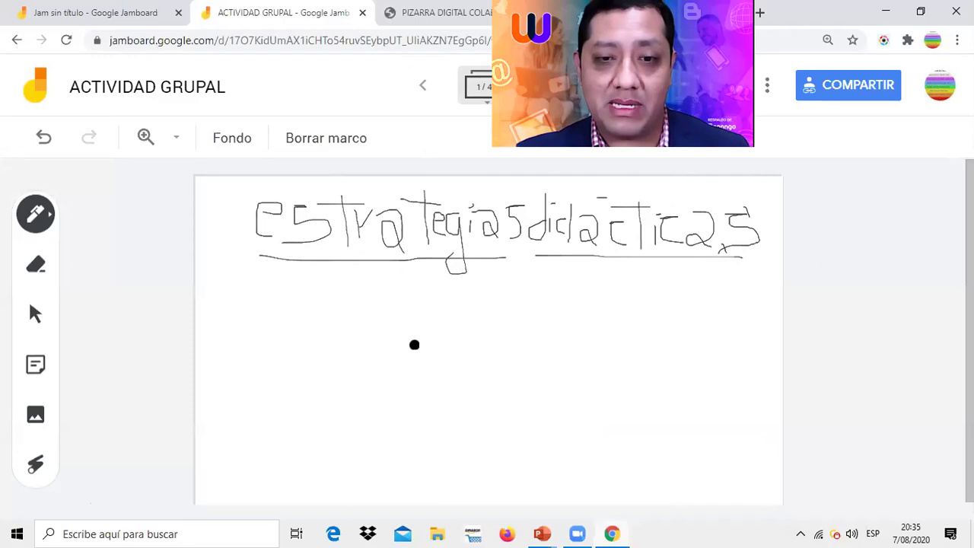
{"action": "left_click", "coordinate": [35, 214]}
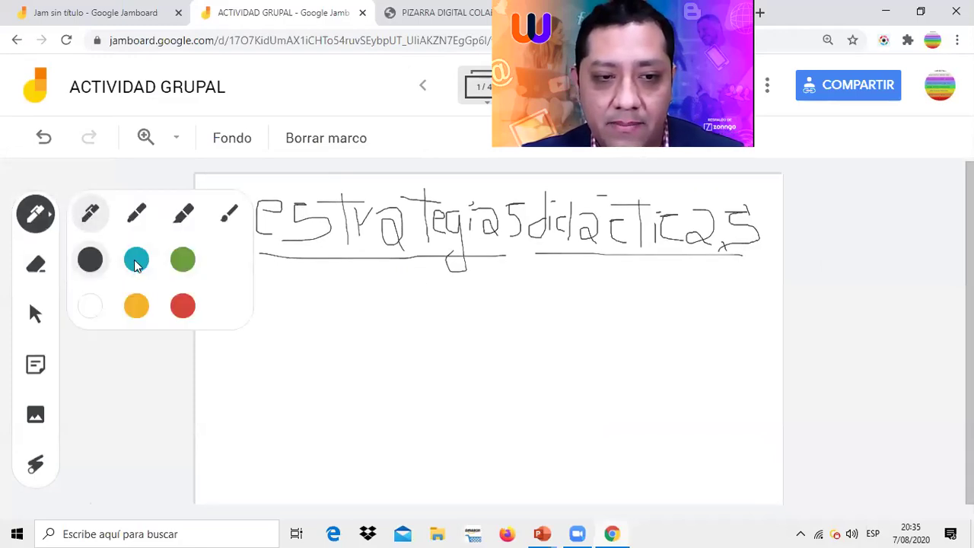
{"action": "left_click_drag", "start_coordinate": [487, 257], "coordinate": [481, 533]}
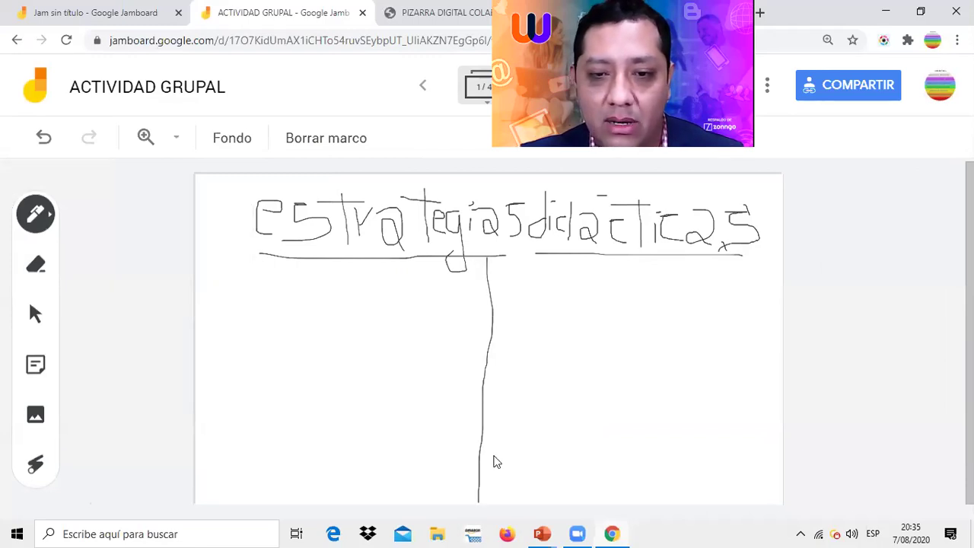
{"action": "key", "text": "ctrl+minus"}
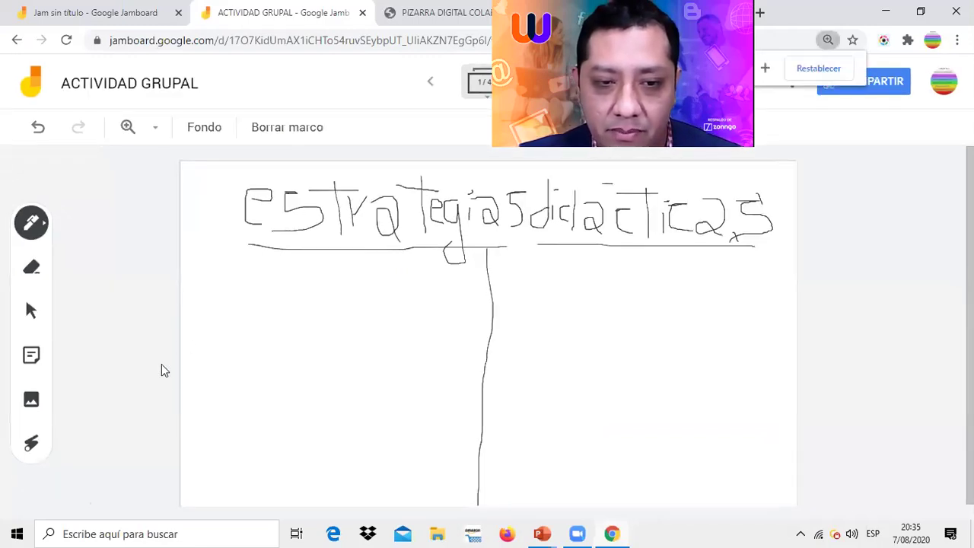
{"action": "left_click_drag", "start_coordinate": [182, 379], "coordinate": [796, 397]}
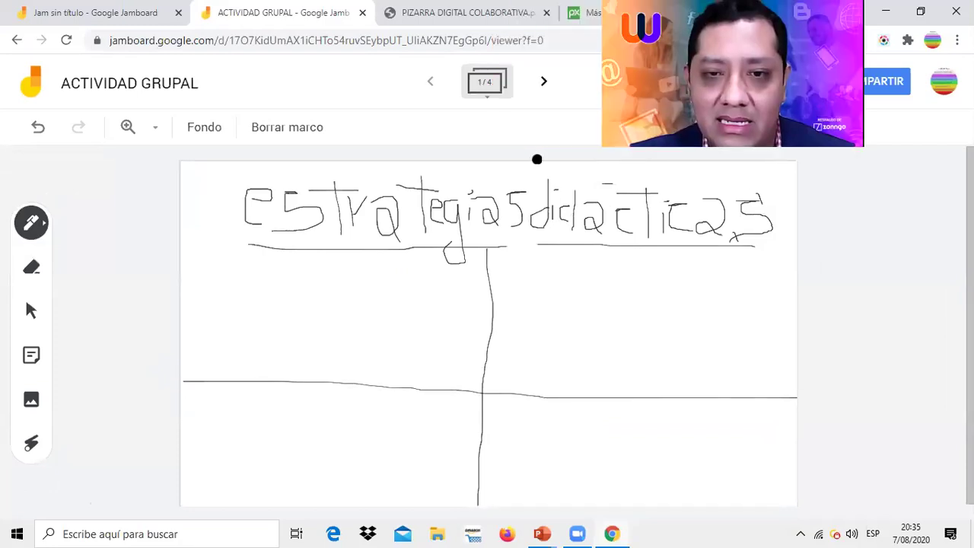
Divide the area below the educación virtual heading on the third frame into six sections with one horizontal and two vertical pen lines
{"action": "left_click", "coordinate": [543, 83]}
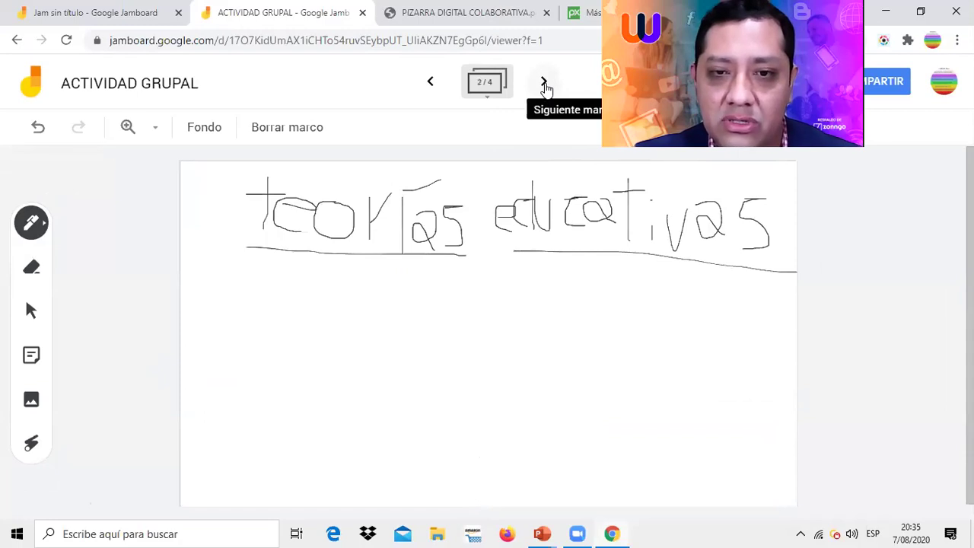
{"action": "left_click", "coordinate": [543, 82]}
{"action": "mouse_move", "coordinate": [476, 255]}
{"action": "left_mouse_down"}
{"action": "mouse_move", "coordinate": [472, 506]}
{"action": "mouse_move", "coordinate": [456, 530]}
{"action": "left_mouse_up"}
{"action": "left_click_drag", "start_coordinate": [184, 380], "coordinate": [806, 383]}
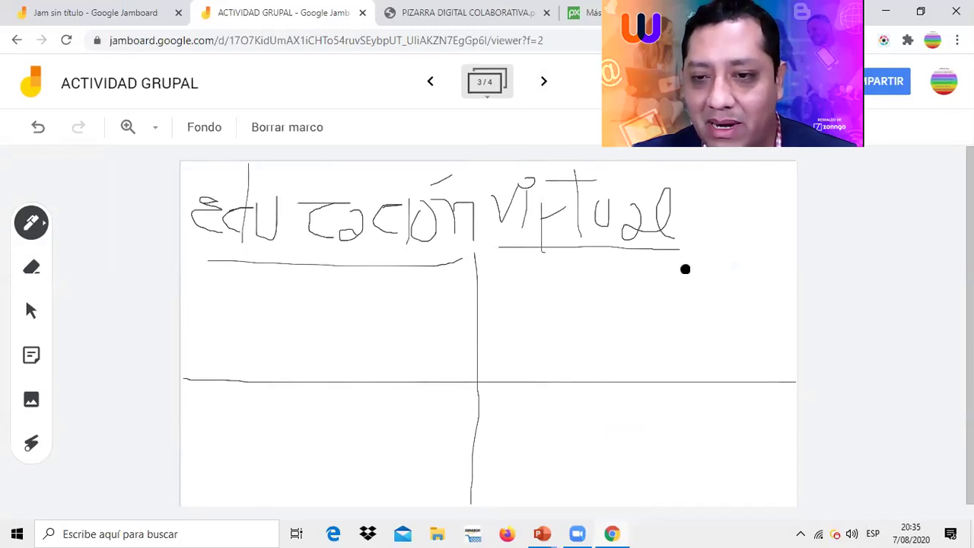
{"action": "left_click_drag", "start_coordinate": [674, 253], "coordinate": [694, 501]}
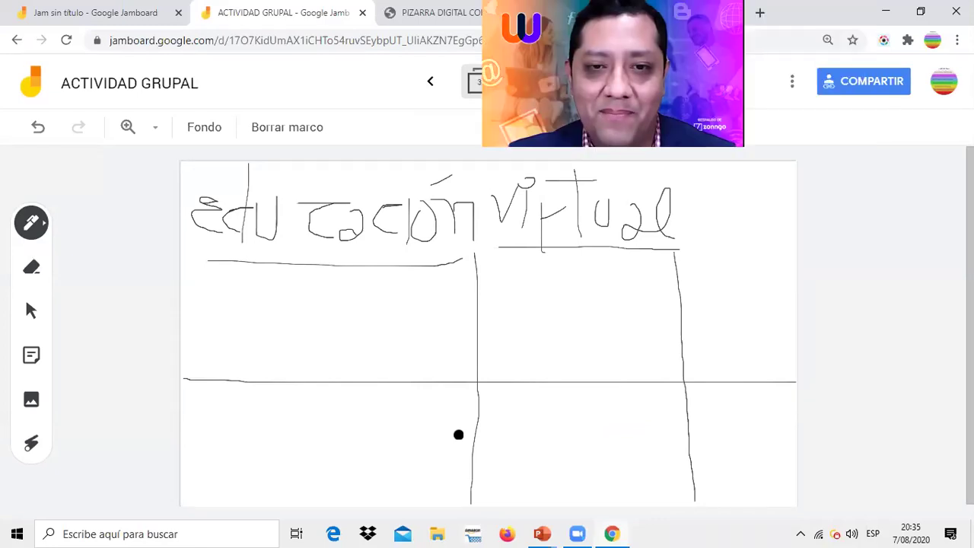
{"action": "left_click", "coordinate": [429, 81]}
{"action": "left_click", "coordinate": [422, 87]}
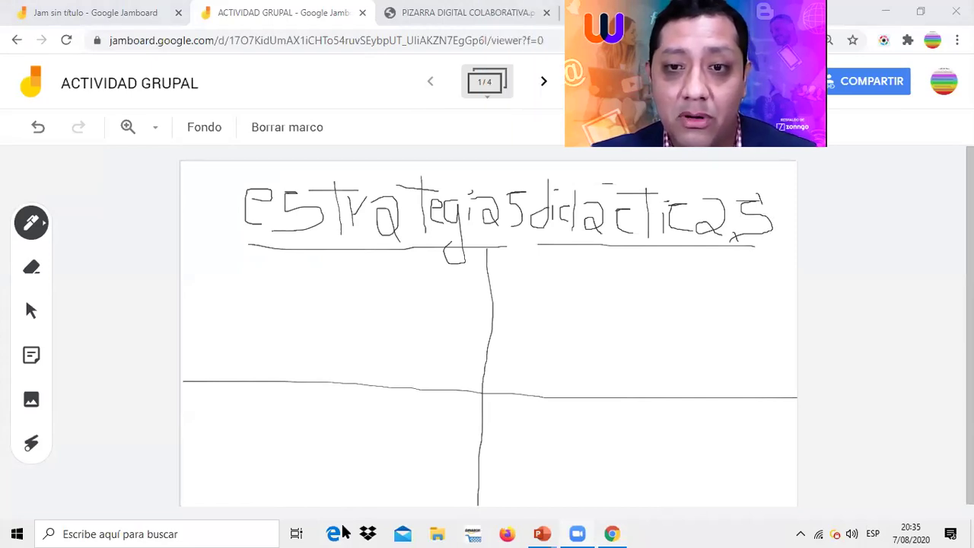
{"action": "left_click", "coordinate": [540, 82]}
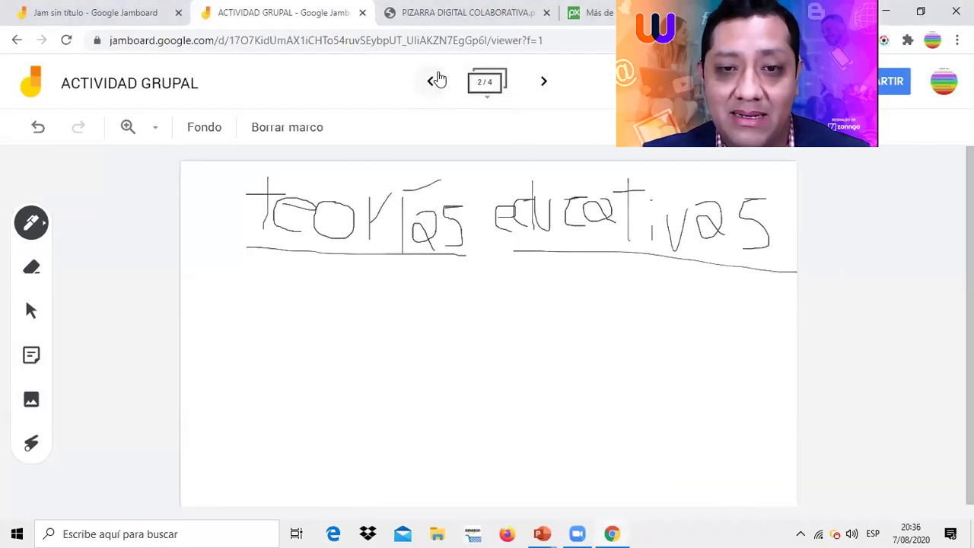
{"action": "left_click", "coordinate": [433, 82]}
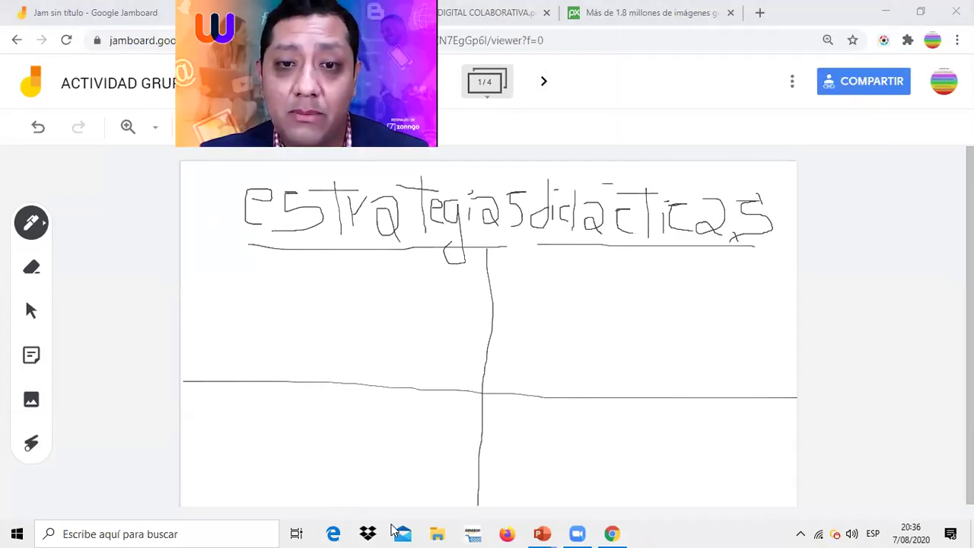
Draw a horizontal pen line across the area below the CAPACITACIÓN DOCENTE heading on the fourth frame
{"action": "left_click", "coordinate": [544, 83]}
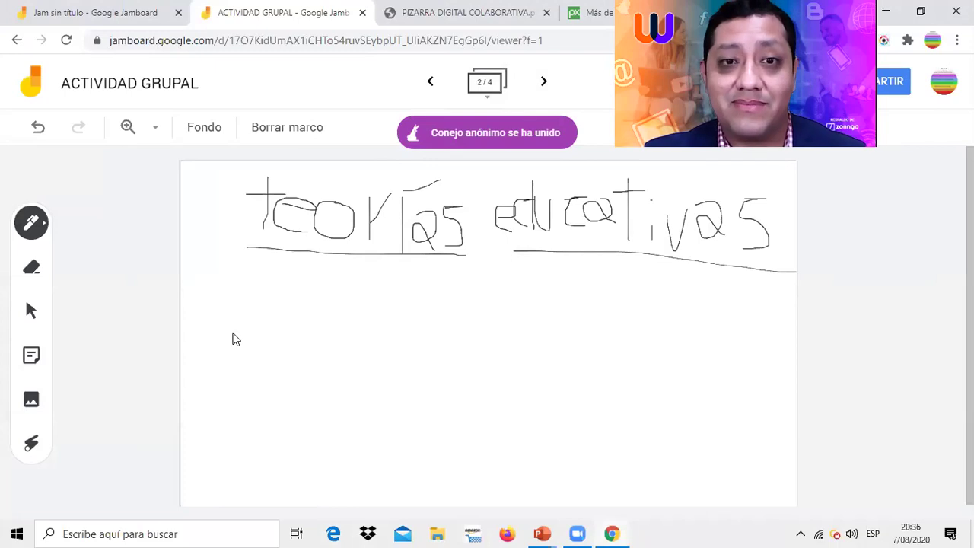
{"action": "left_click", "coordinate": [545, 83]}
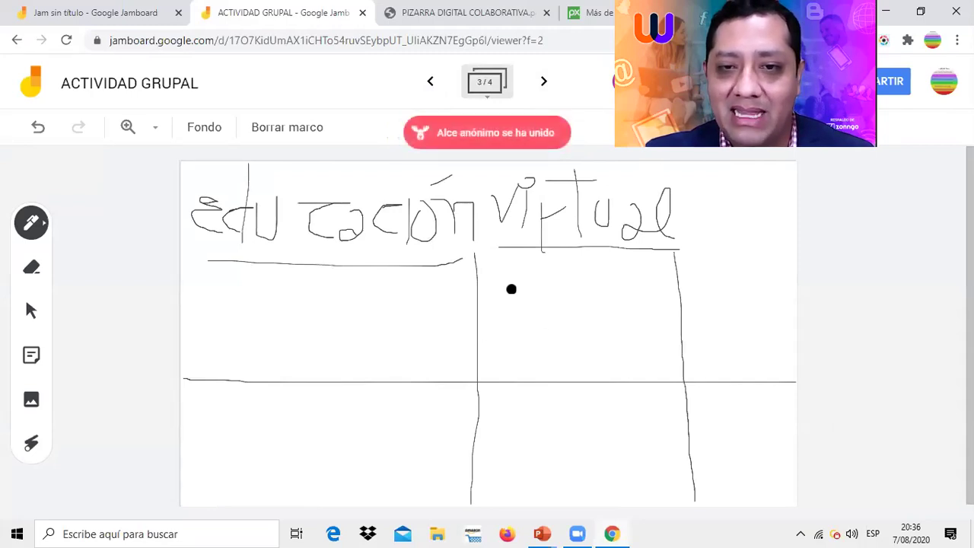
{"action": "left_click", "coordinate": [544, 81]}
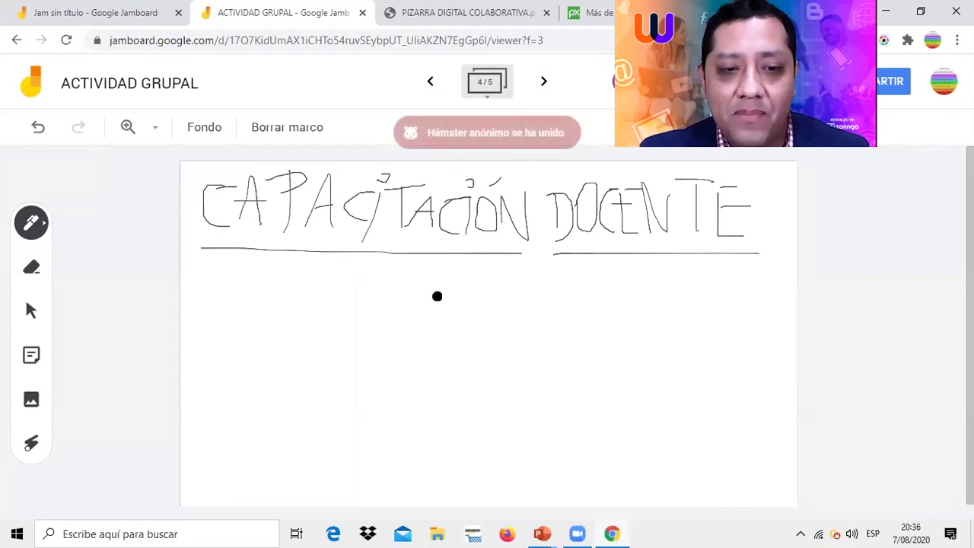
{"action": "mouse_move", "coordinate": [186, 391]}
{"action": "left_mouse_down"}
{"action": "mouse_move", "coordinate": [799, 383]}
{"action": "mouse_move", "coordinate": [791, 379]}
{"action": "left_mouse_up"}
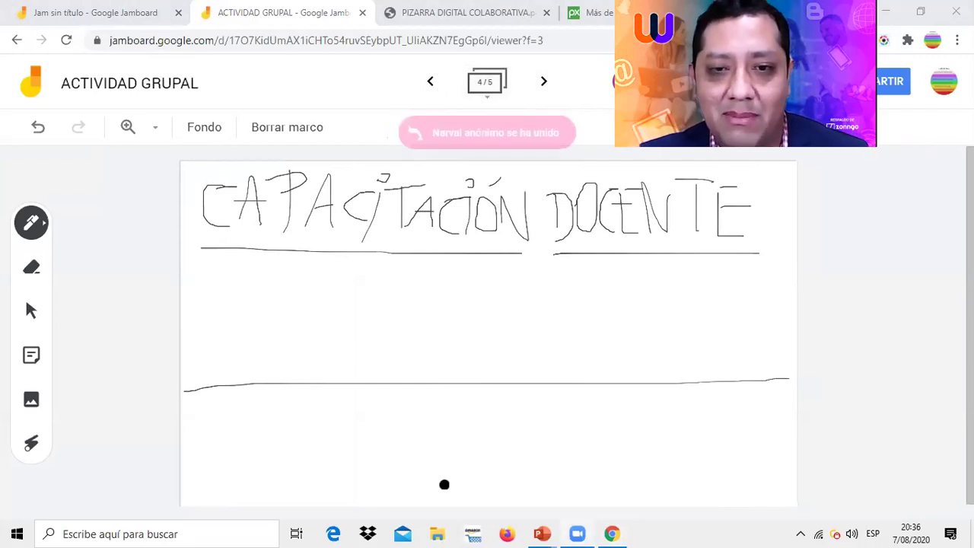
Examine the participants' contributions on the estrategias didácticas and teorías educativas frames
{"action": "left_click", "coordinate": [431, 81]}
{"action": "left_click", "coordinate": [432, 81]}
{"action": "left_click", "coordinate": [431, 81]}
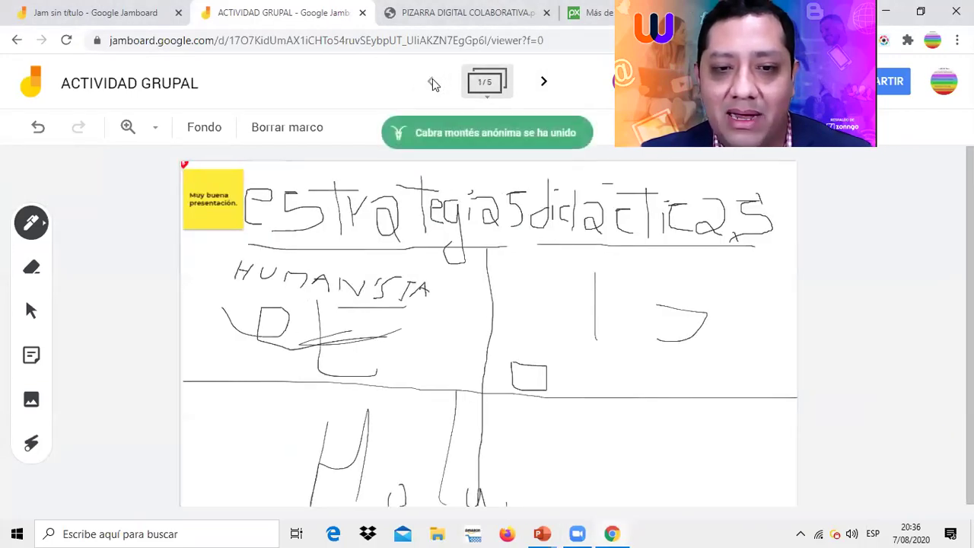
{"action": "left_click", "coordinate": [543, 81]}
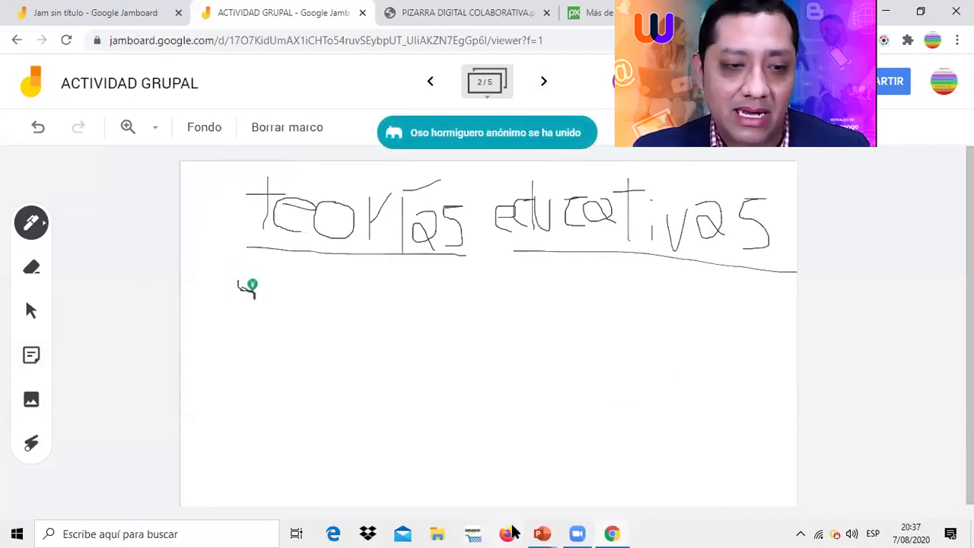
Add a yellow sticky note reading "aula virtual" to the educación virtual frame and place it in the upper-left section of the grid
{"action": "left_click", "coordinate": [32, 355]}
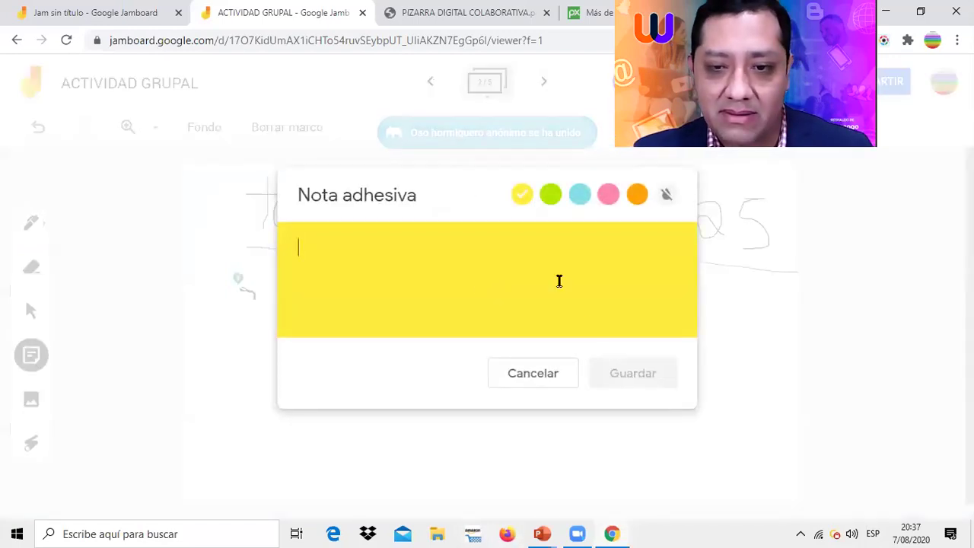
{"action": "left_click", "coordinate": [759, 353]}
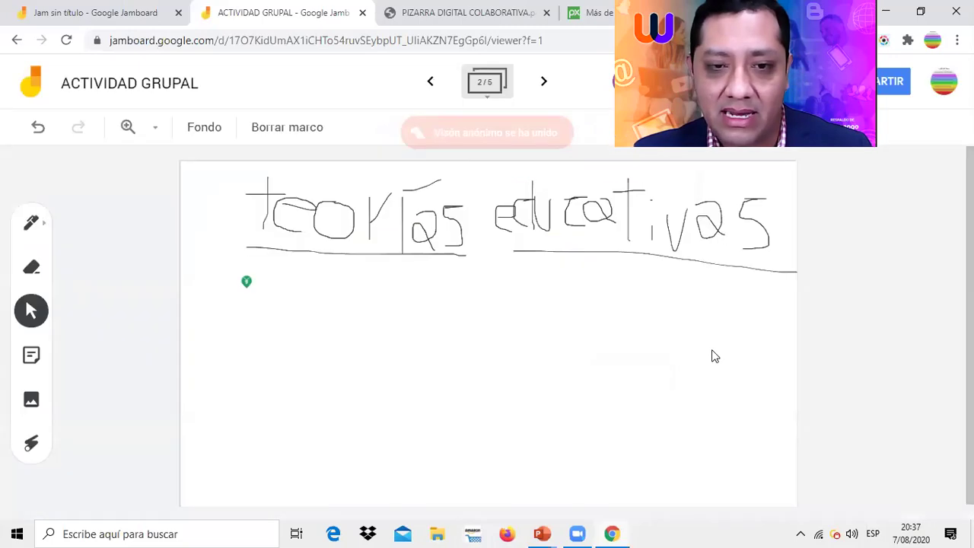
{"action": "left_click", "coordinate": [552, 81]}
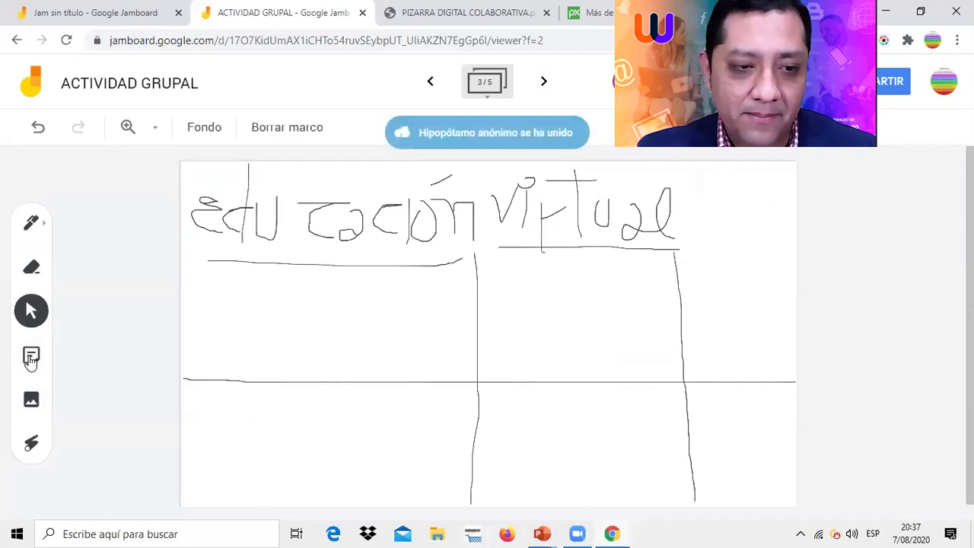
{"action": "left_click", "coordinate": [32, 356]}
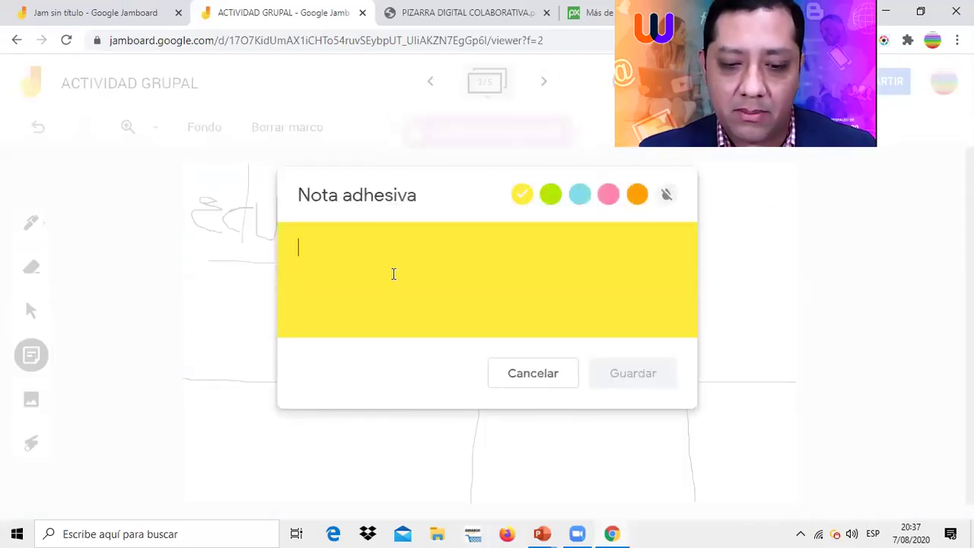
{"action": "type", "text": "aula virtual"}
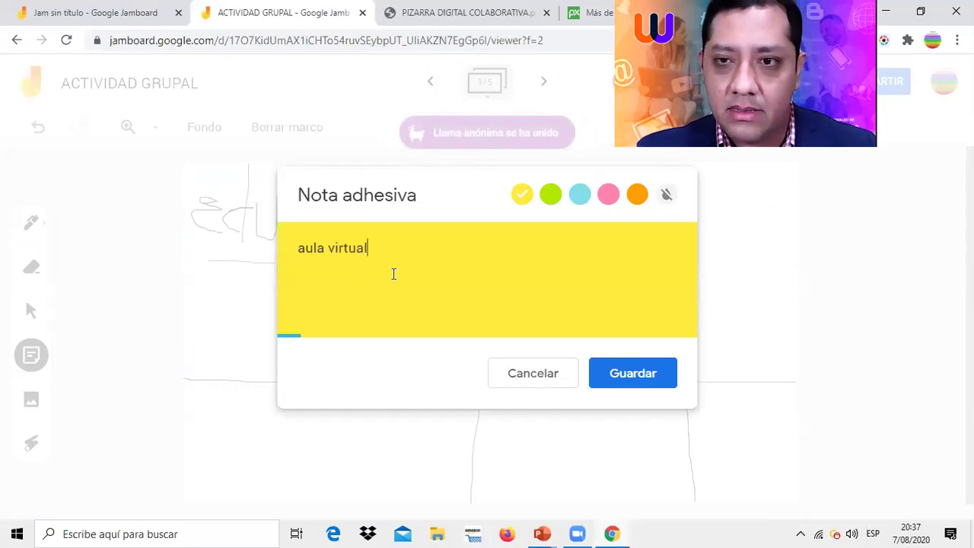
{"action": "left_click", "coordinate": [674, 383]}
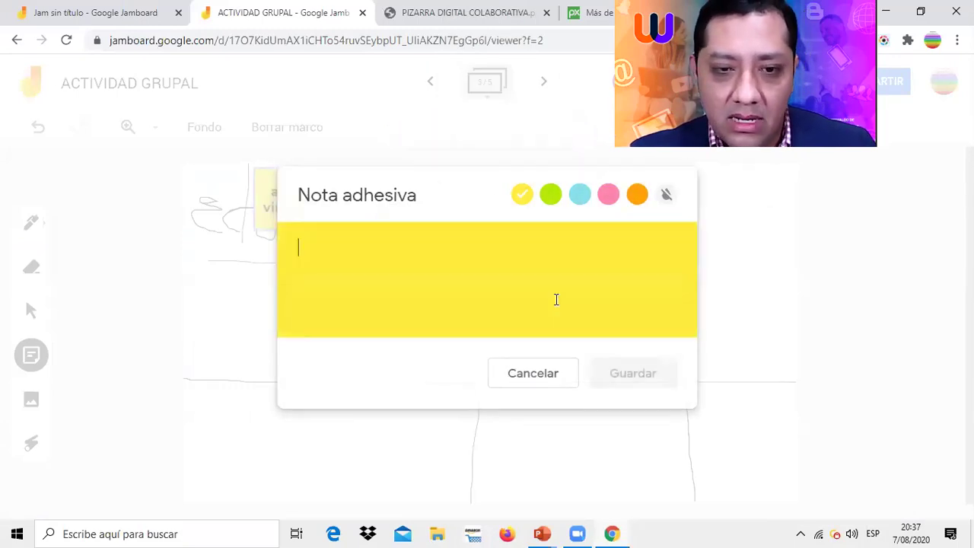
{"action": "left_click_drag", "start_coordinate": [296, 188], "coordinate": [246, 330]}
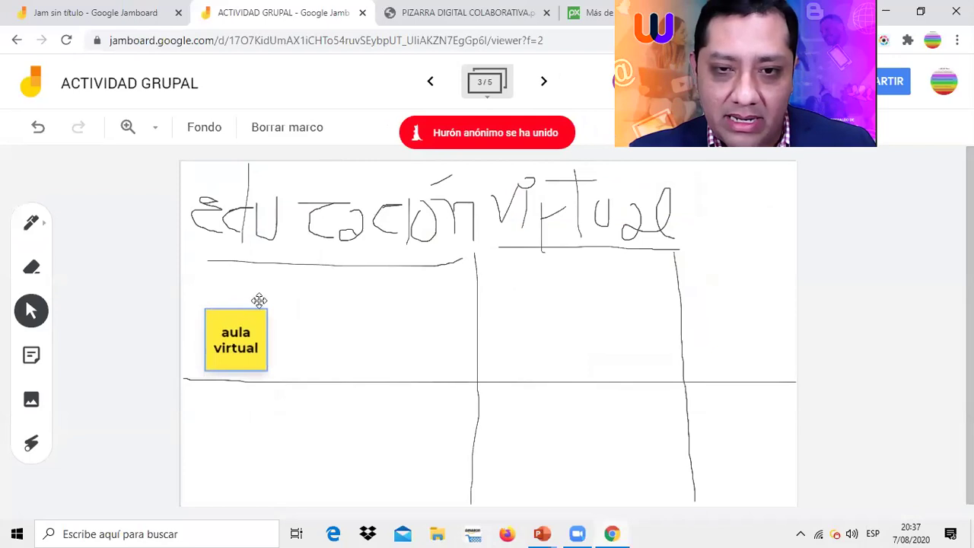
Look through the notes, images and drawings the participants added to the frames of the ACTIVIDAD GRUPAL jam
{"action": "left_click", "coordinate": [431, 81]}
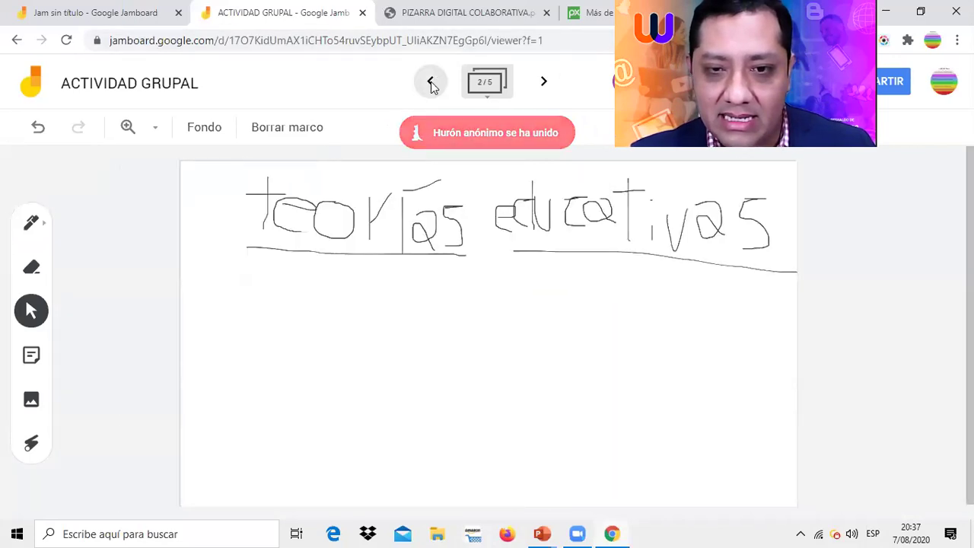
{"action": "left_click", "coordinate": [432, 82]}
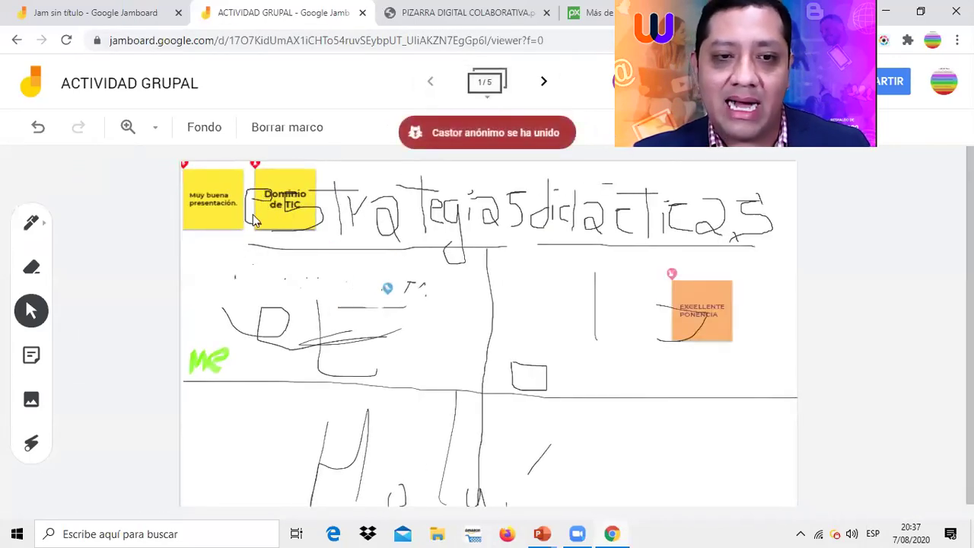
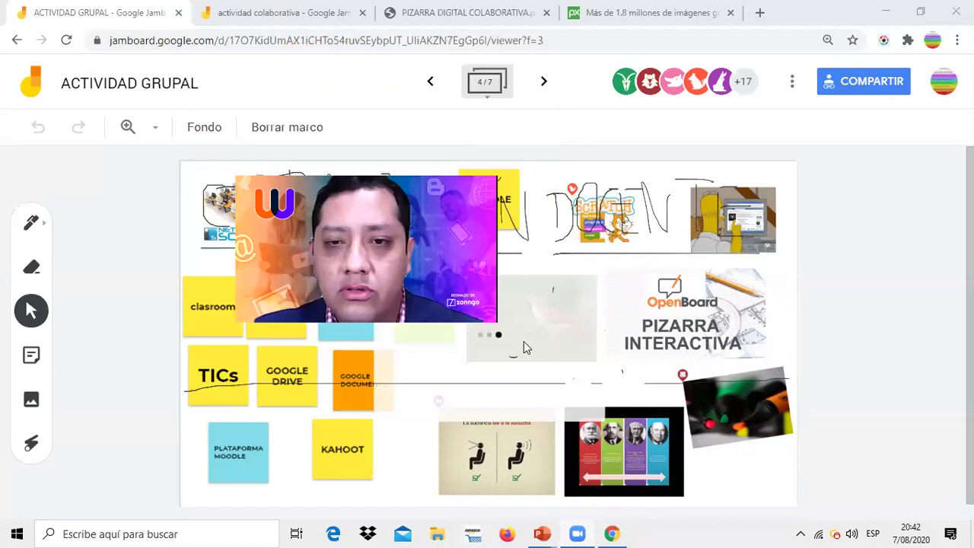
{"action": "left_click", "coordinate": [543, 81]}
{"action": "left_click", "coordinate": [434, 81]}
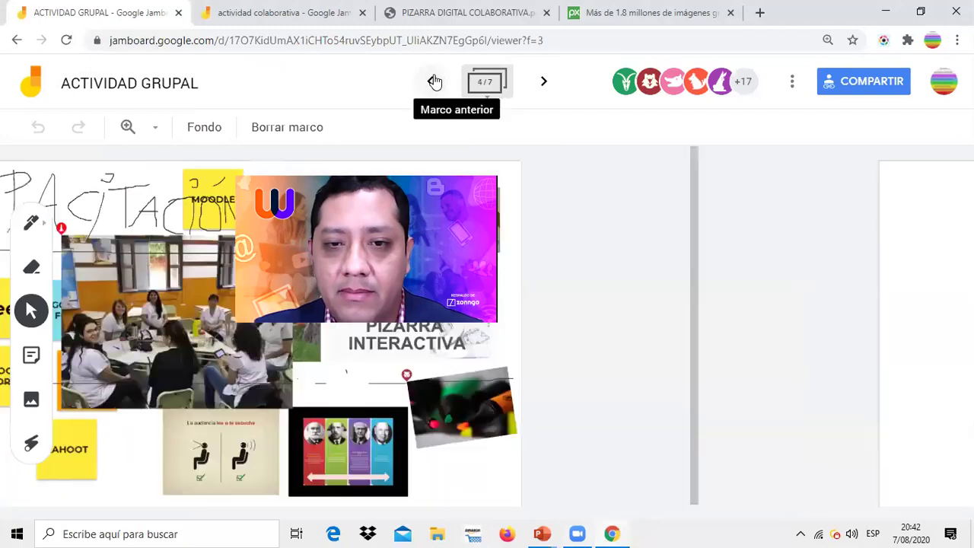
{"action": "left_click", "coordinate": [435, 81]}
{"action": "left_click", "coordinate": [435, 81]}
{"action": "left_click", "coordinate": [434, 81]}
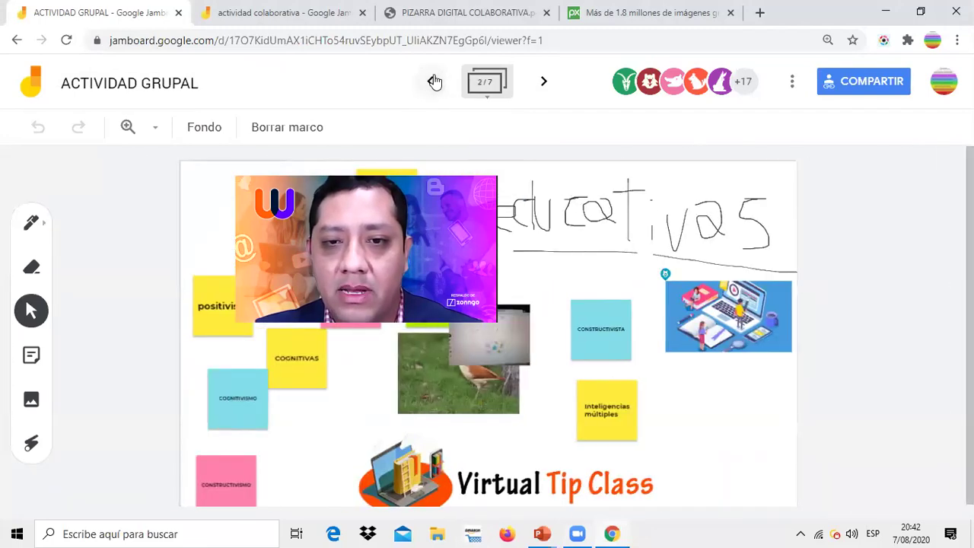
Open the actividad colaborativa jam and check its link sharing, looking at the Editor role for anyone with the link and the link address
{"action": "left_click", "coordinate": [31, 96]}
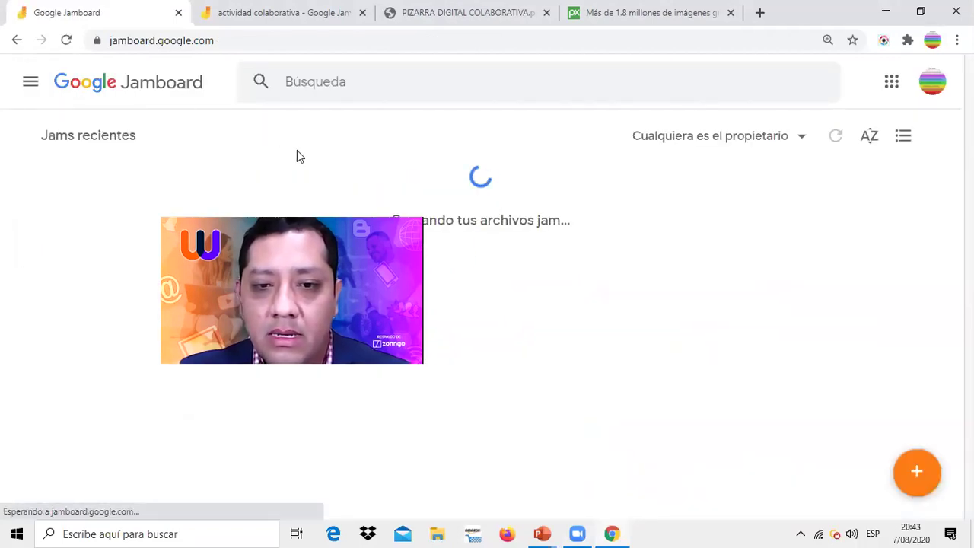
{"action": "key", "text": "alt+Left"}
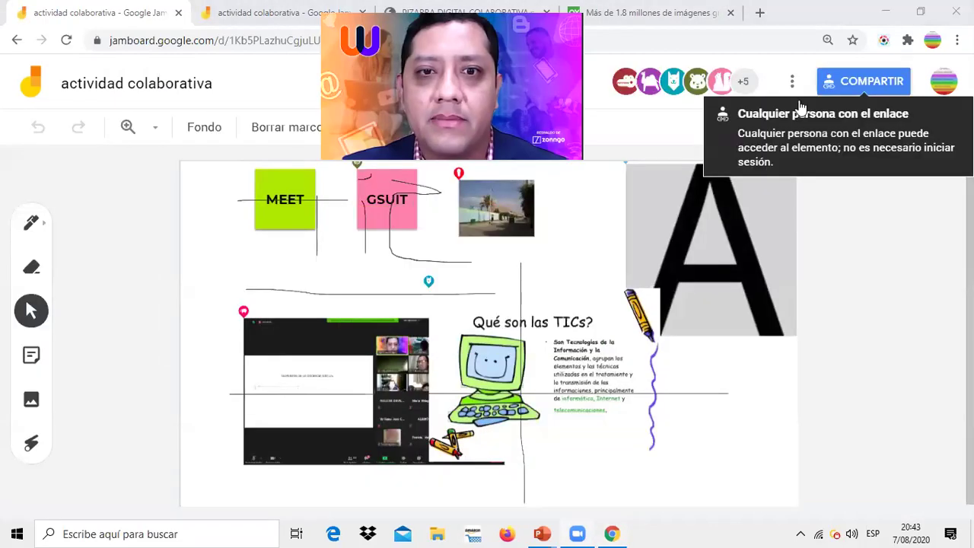
{"action": "left_click", "coordinate": [865, 86]}
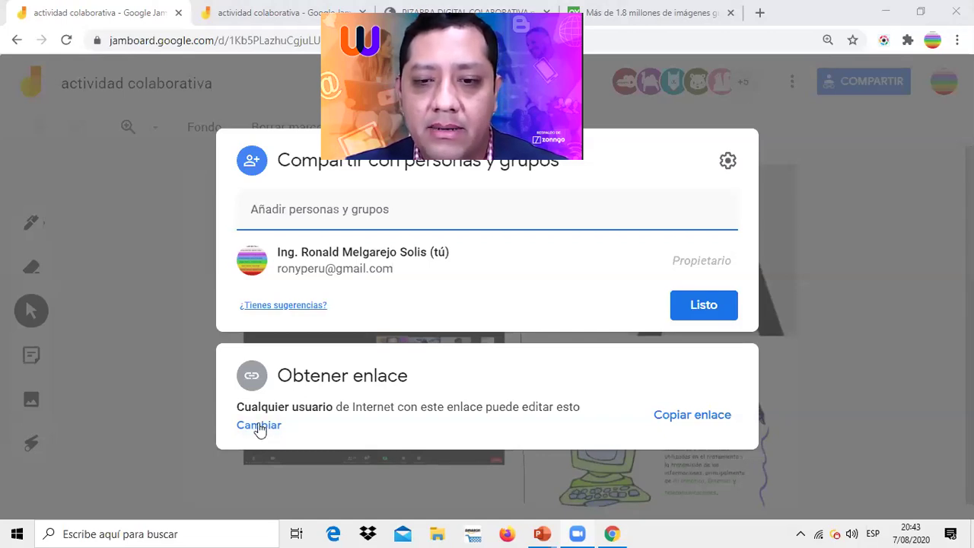
{"action": "left_click", "coordinate": [258, 426]}
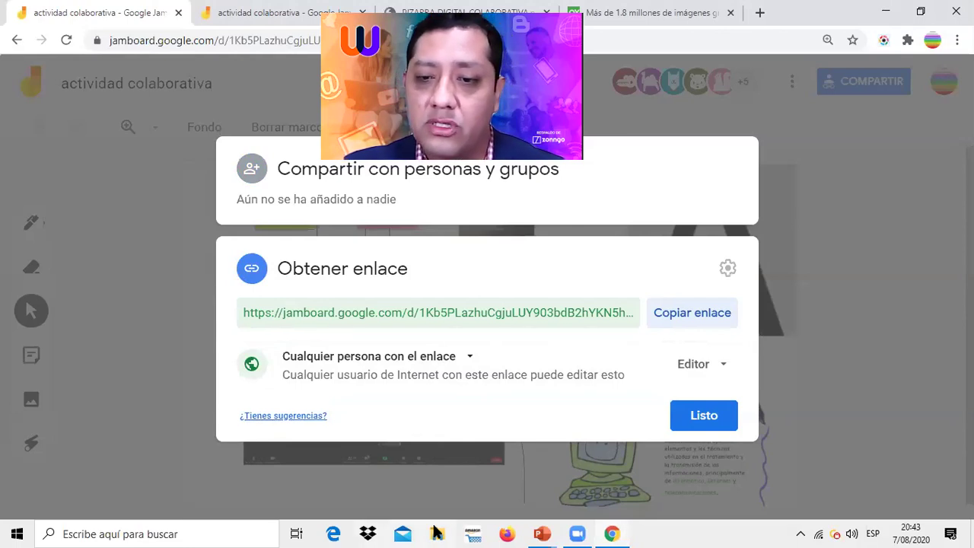
{"action": "left_click", "coordinate": [700, 364]}
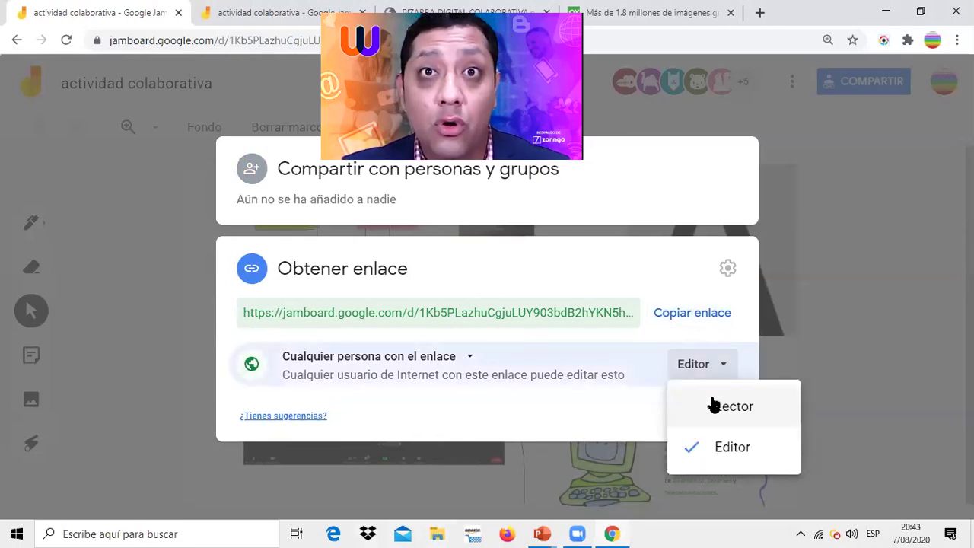
{"action": "left_click", "coordinate": [730, 454]}
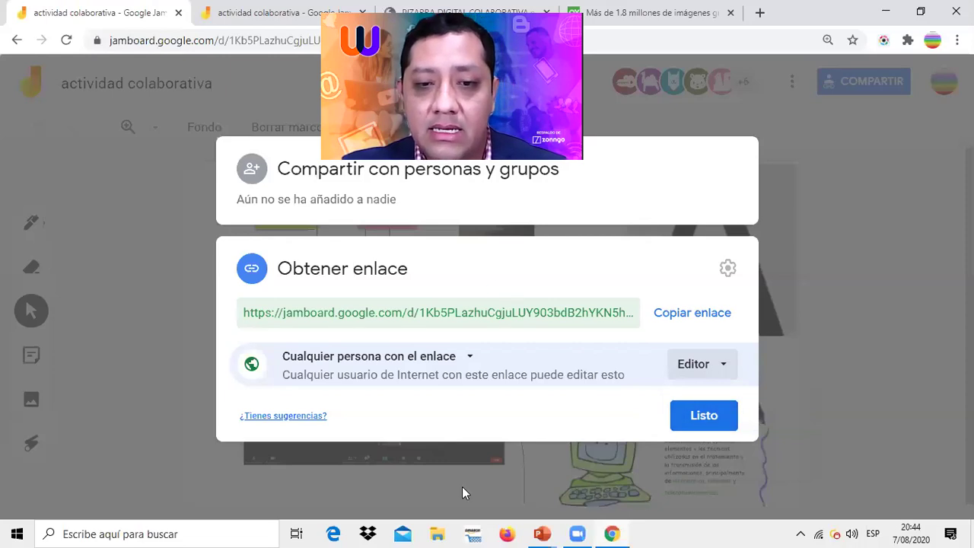
{"action": "left_click", "coordinate": [512, 306]}
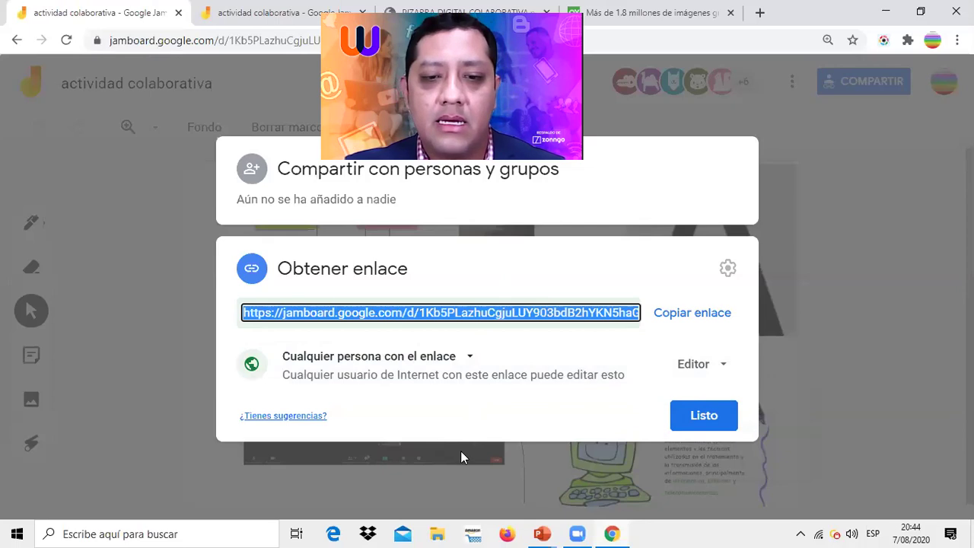
{"action": "left_click", "coordinate": [522, 312]}
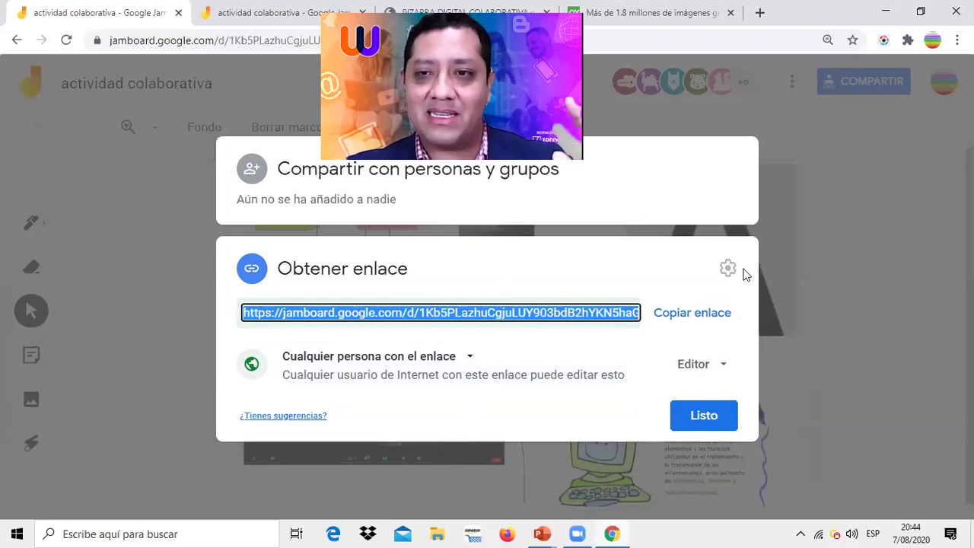
{"action": "left_click", "coordinate": [576, 191]}
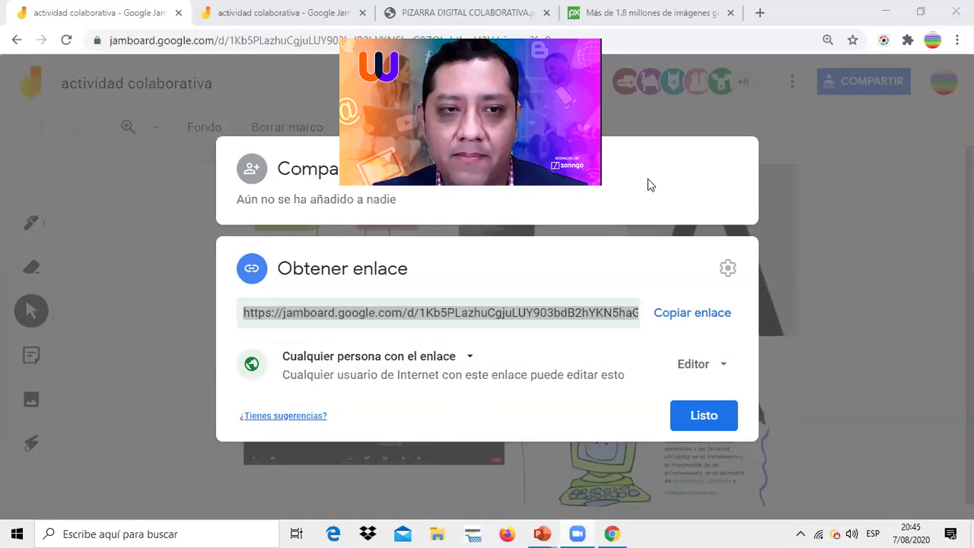
Reopen the ACTIVIDAD GRUPAL jam from the recent jams and examine the participants' work from the first to the fourth frame
{"action": "left_click", "coordinate": [283, 9]}
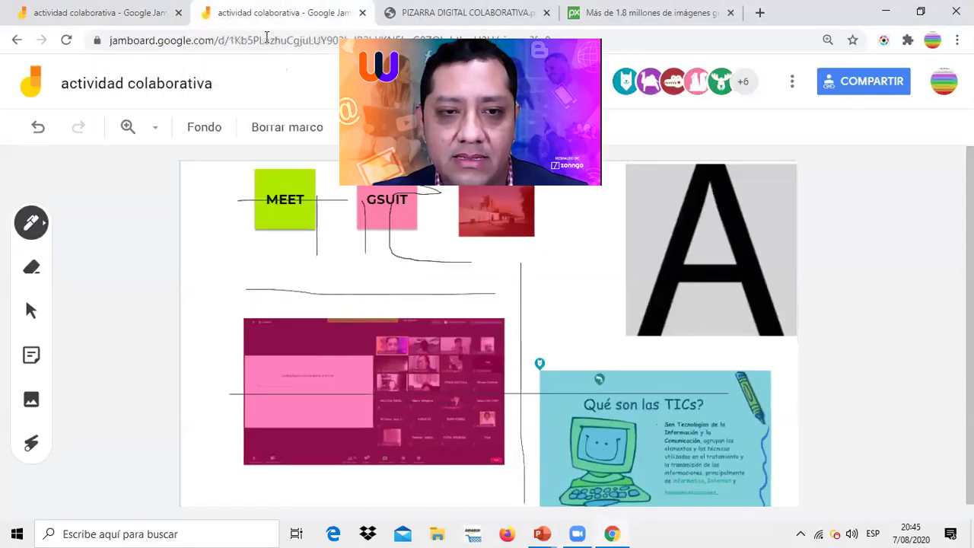
{"action": "left_click", "coordinate": [37, 90]}
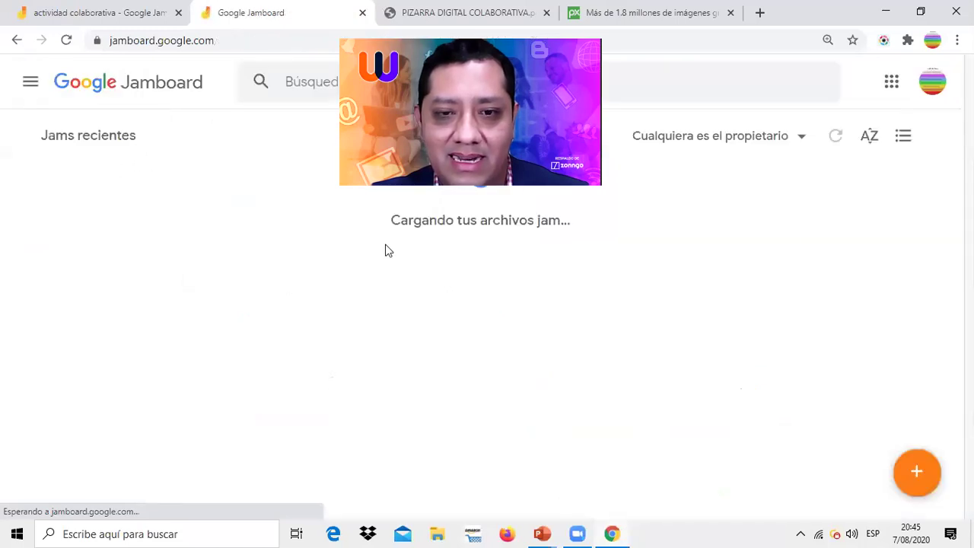
{"action": "left_click", "coordinate": [215, 251]}
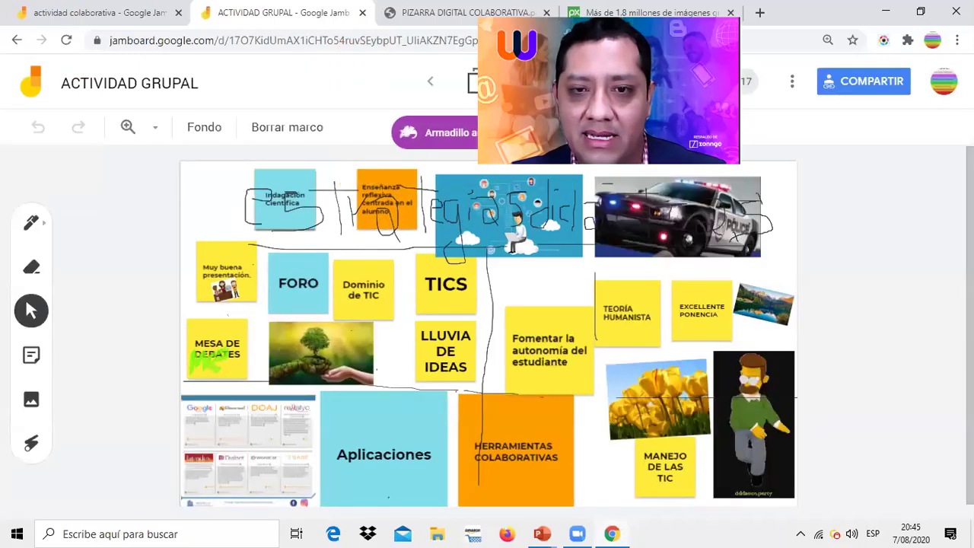
{"action": "left_click", "coordinate": [543, 81]}
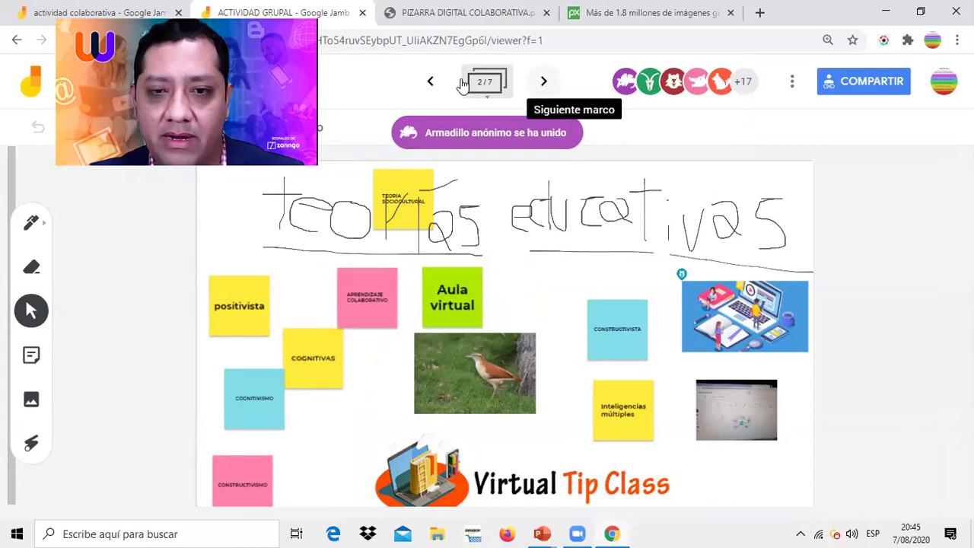
{"action": "left_click", "coordinate": [544, 81]}
{"action": "left_click", "coordinate": [545, 81]}
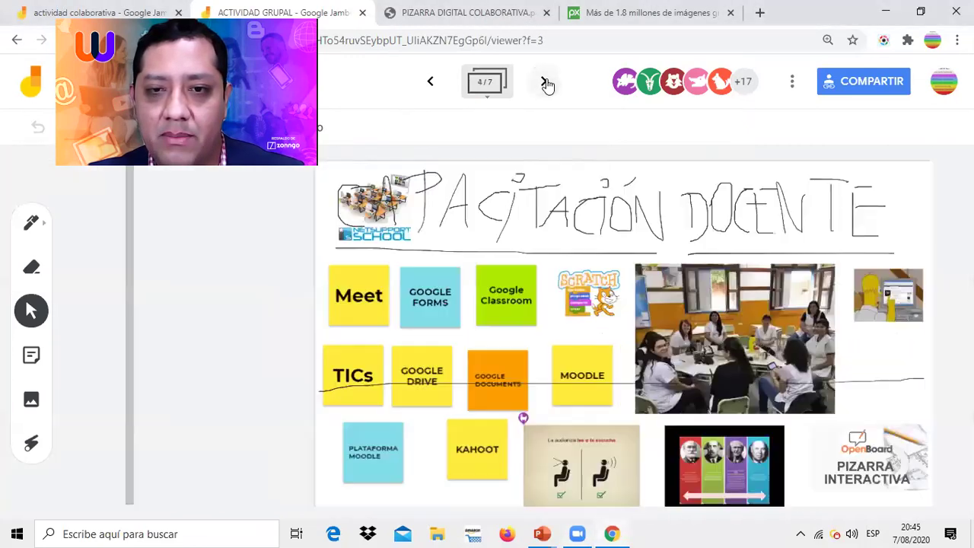